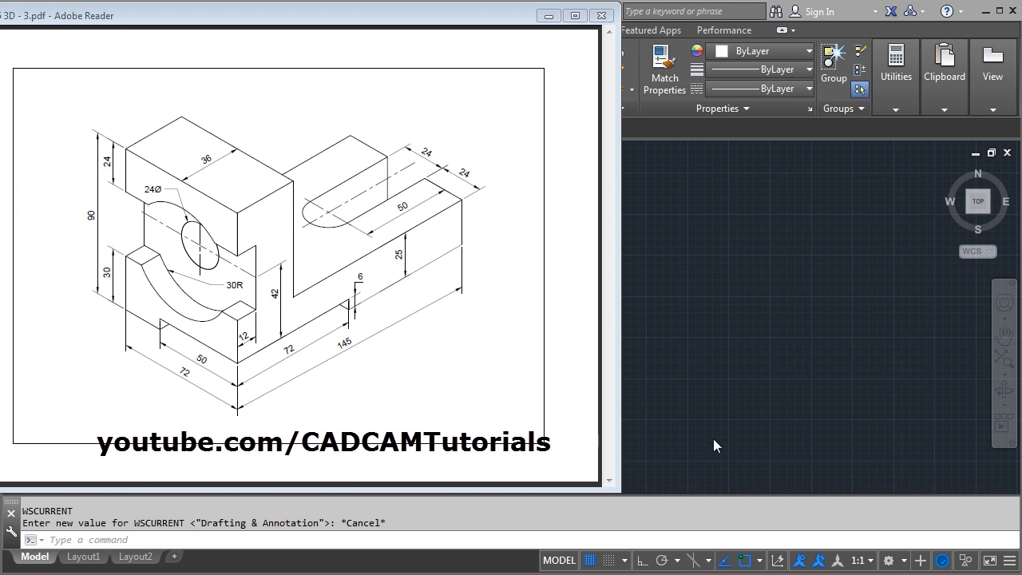
Step: Switch to AutoCAD, set the workspace to 3D Modeling and the viewpoint to SE Isometric
click(800, 361)
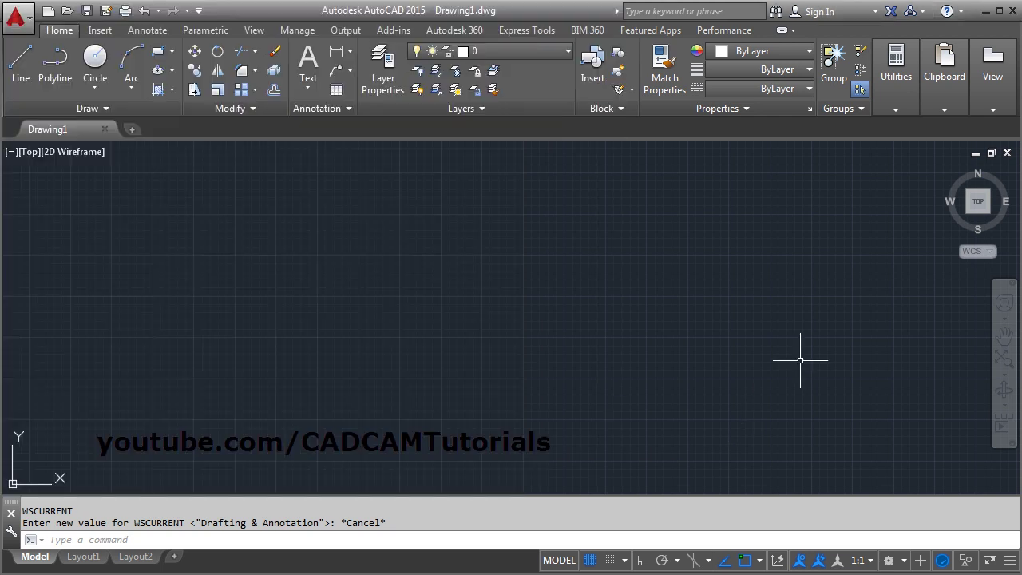
click(905, 560)
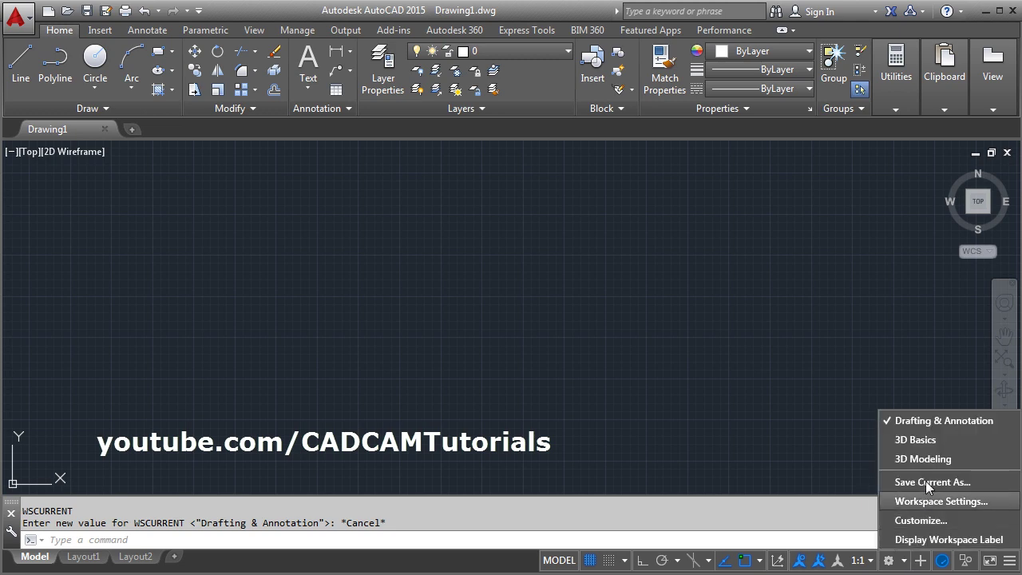
click(924, 459)
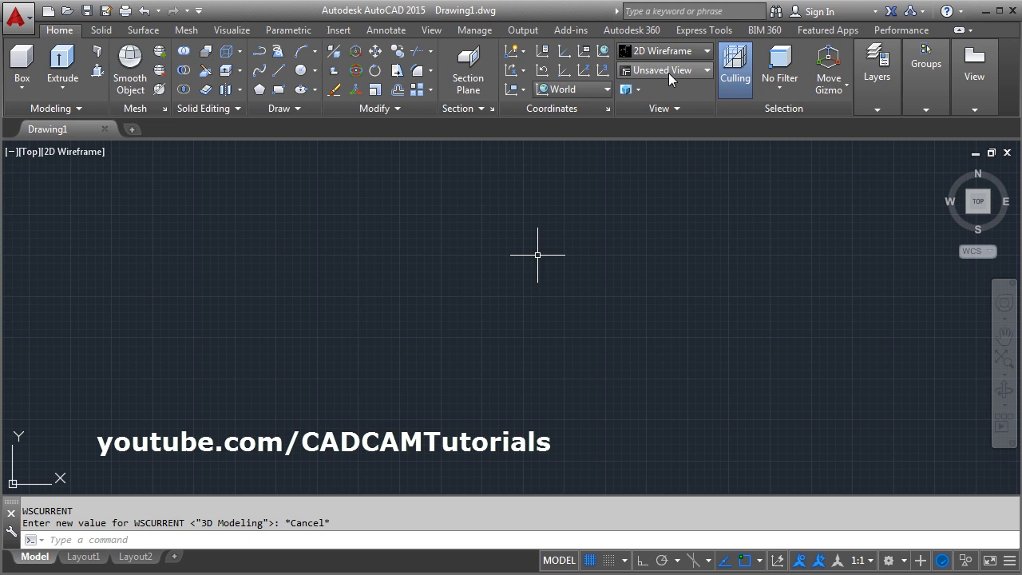
click(668, 72)
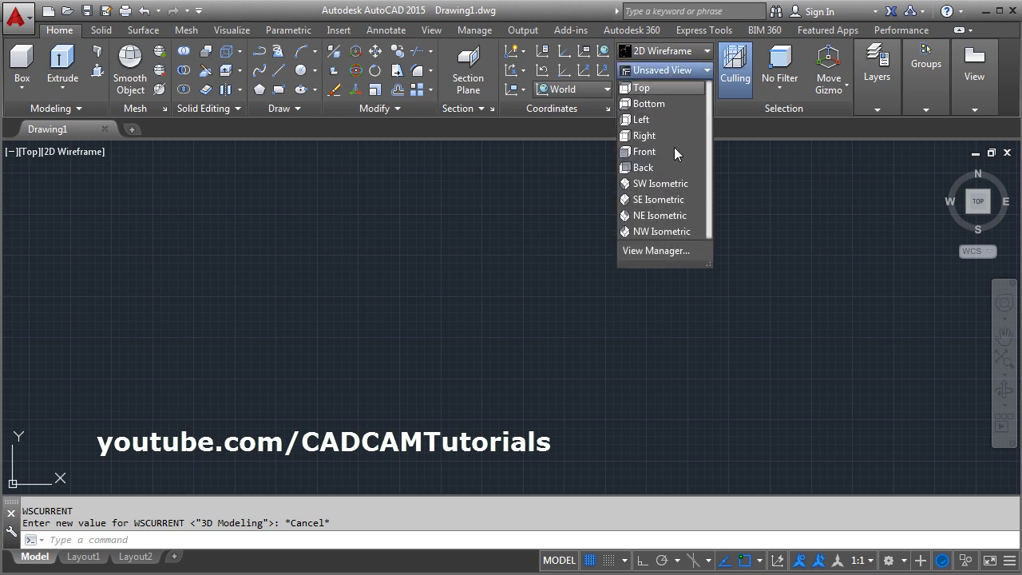
click(647, 200)
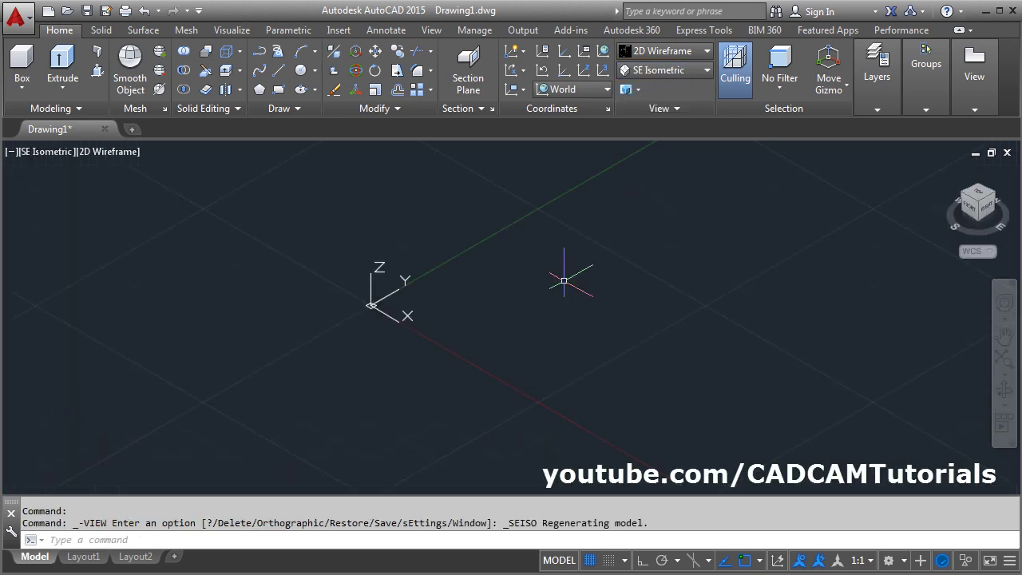
Step: Set the UCS icon to Noorigin with UCSICON and change the visual style to Shaded with edges
text(UCS)
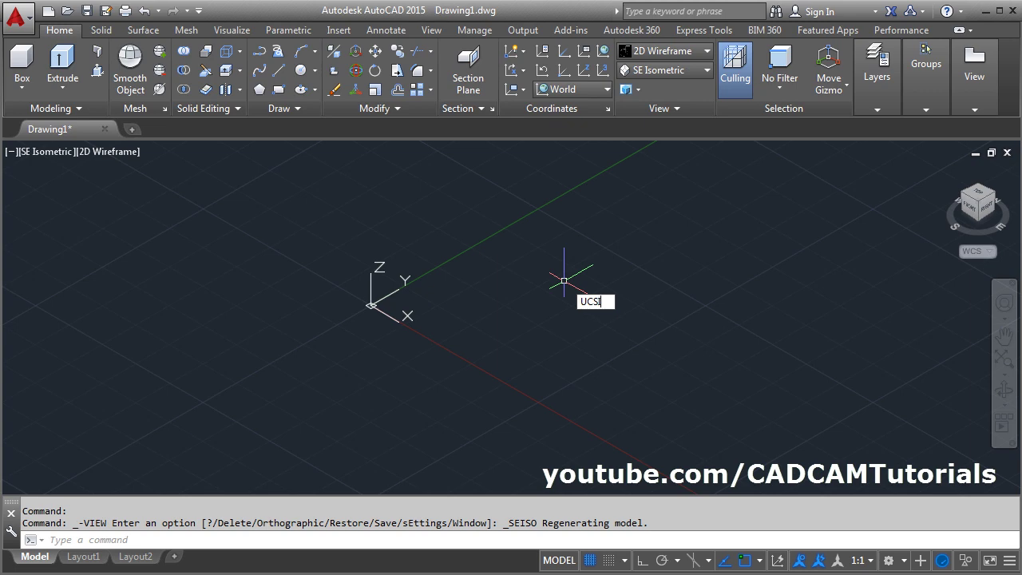
text(ICON)
key(Return)
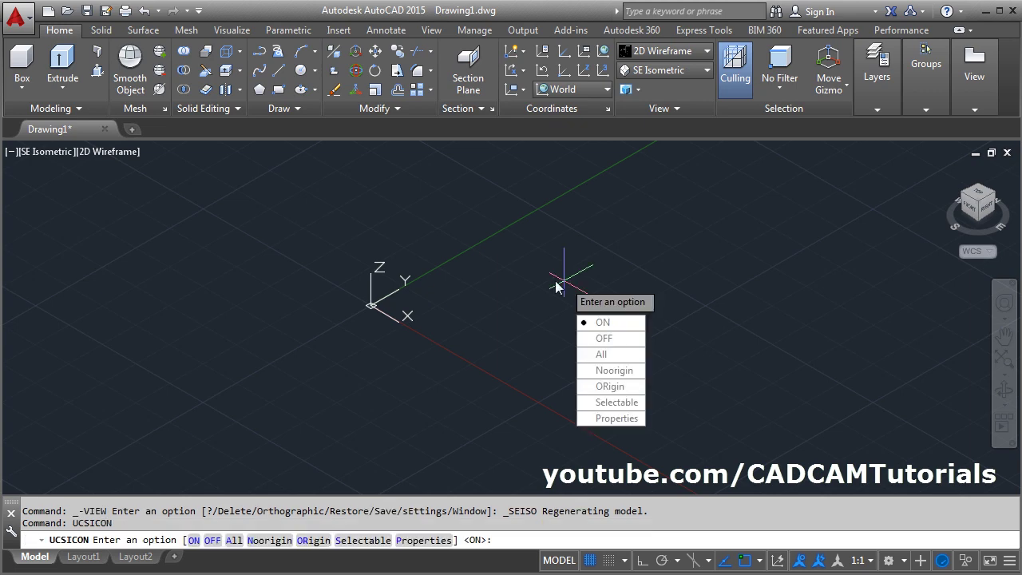
click(604, 375)
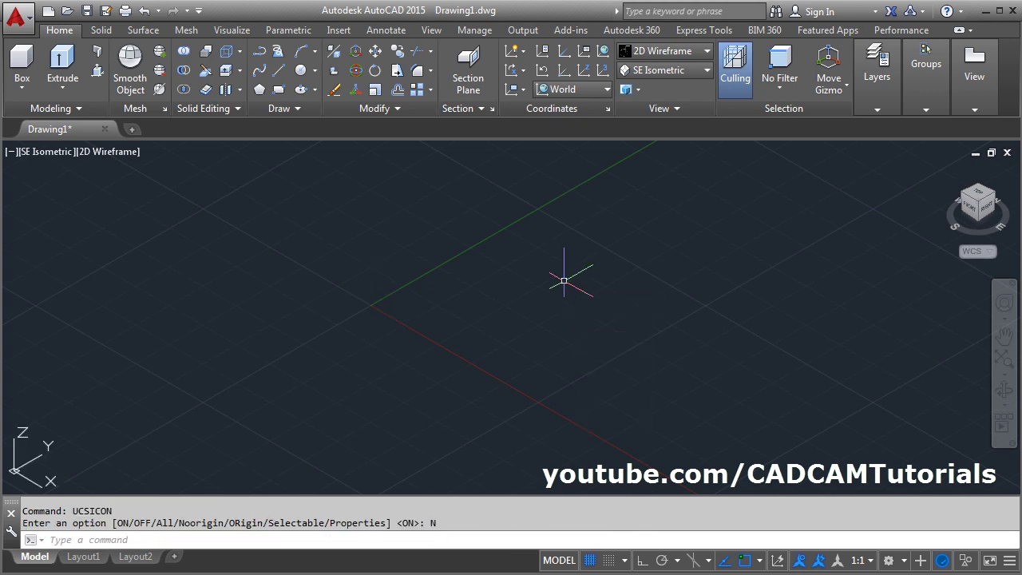
click(663, 52)
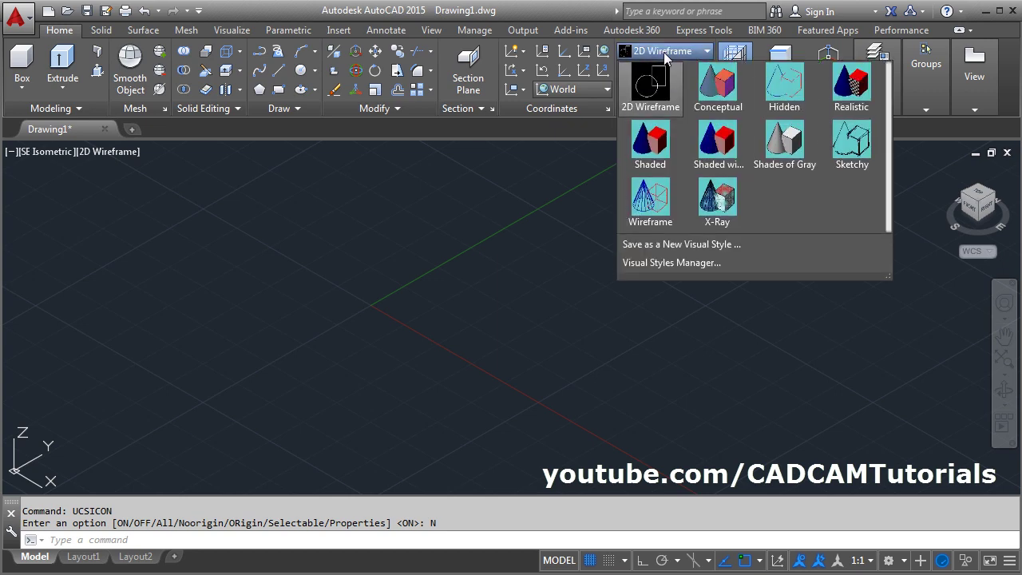
click(709, 152)
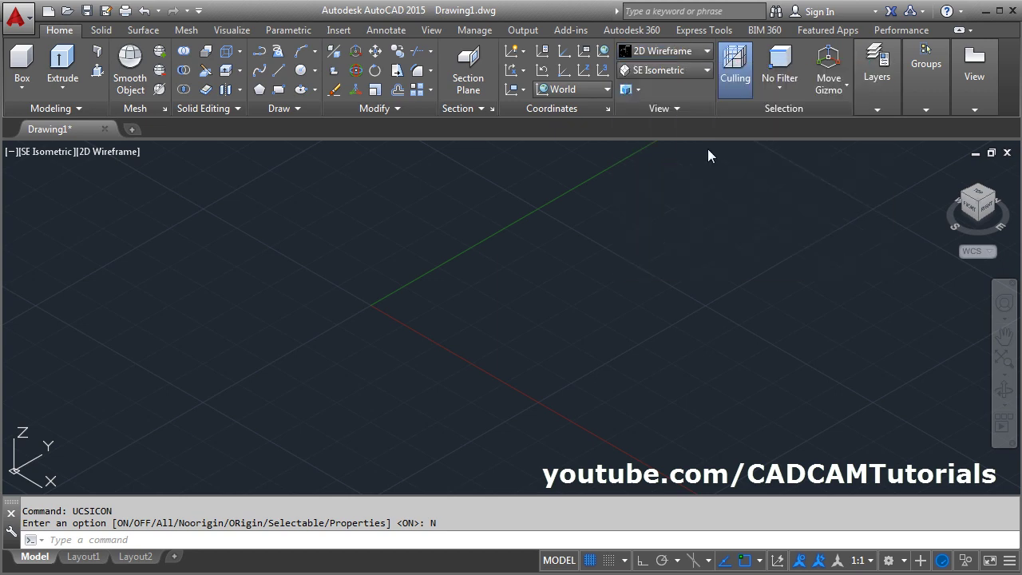
Step: Check the base dimensions in the Adobe Reader drawing and define a box base of 72 by 145 in AutoCAD
key(alt+Tab)
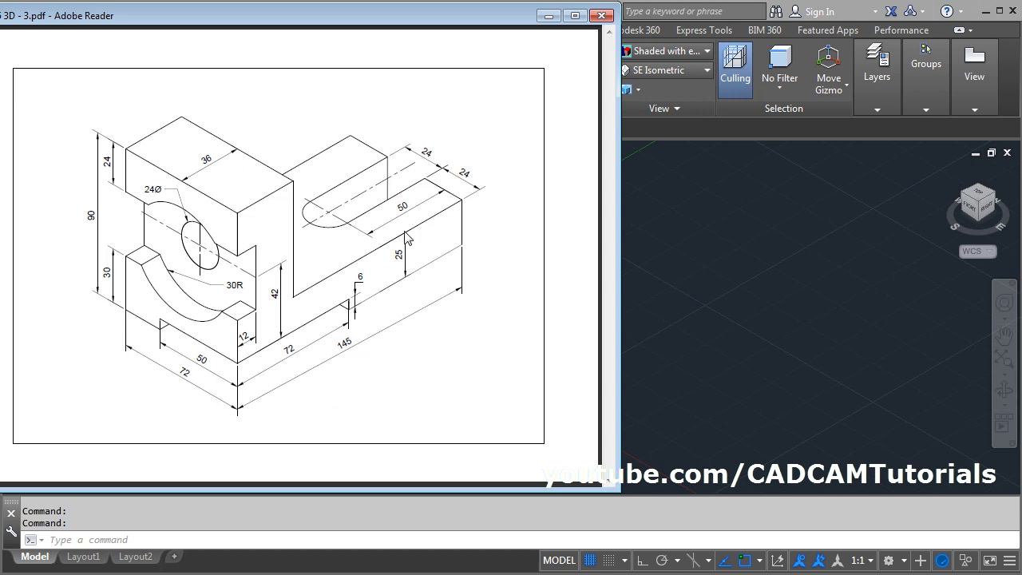
key(alt+Tab)
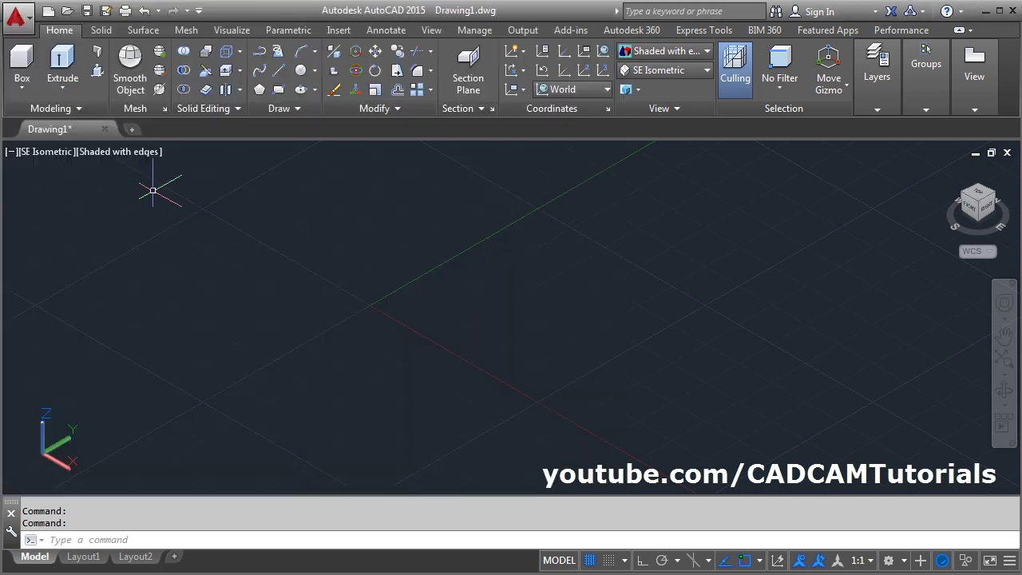
click(22, 60)
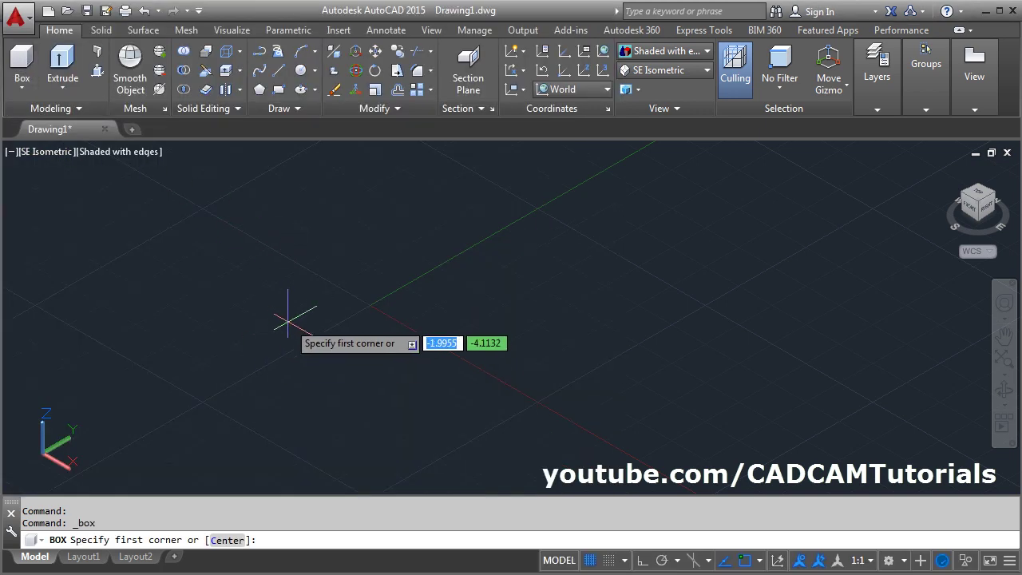
click(268, 322)
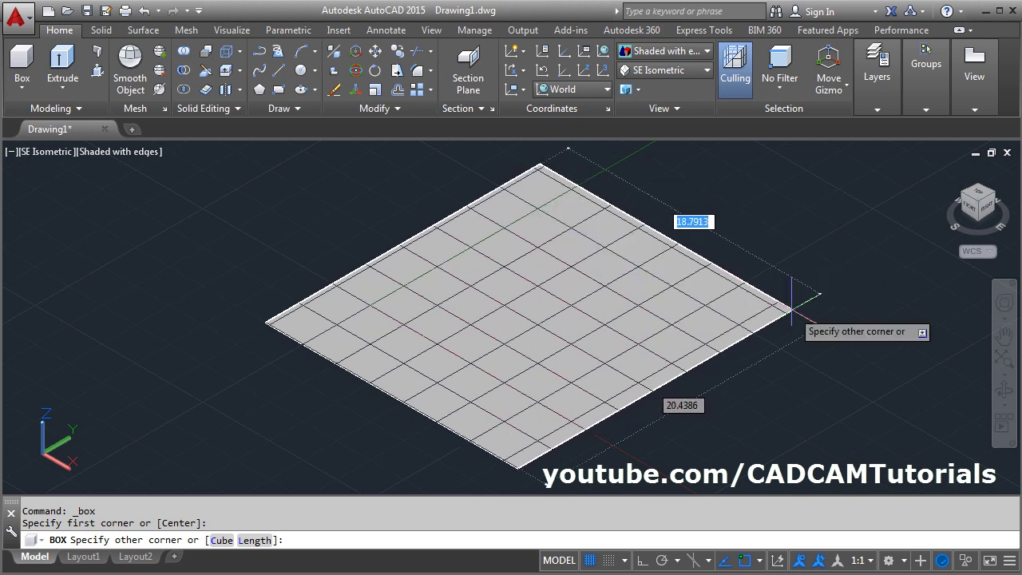
text(72)
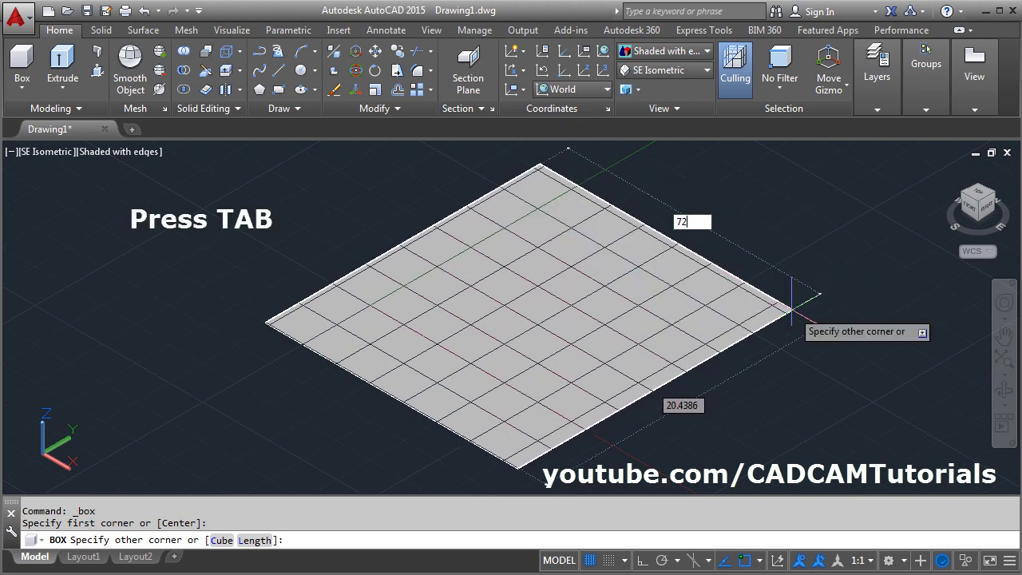
key(Tab)
scroll(799, 322, down, 3)
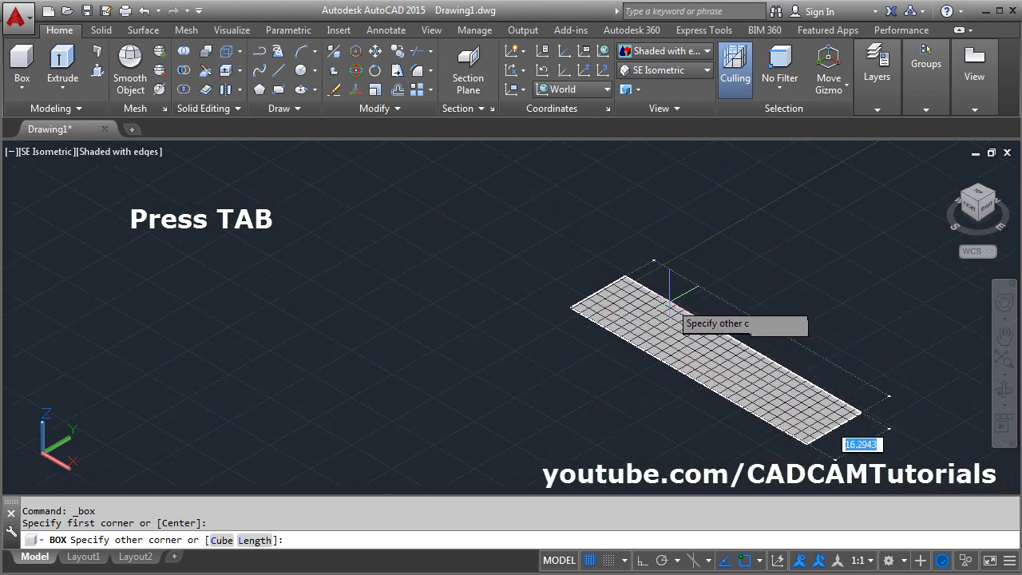
scroll(678, 313, up, 1)
text(145)
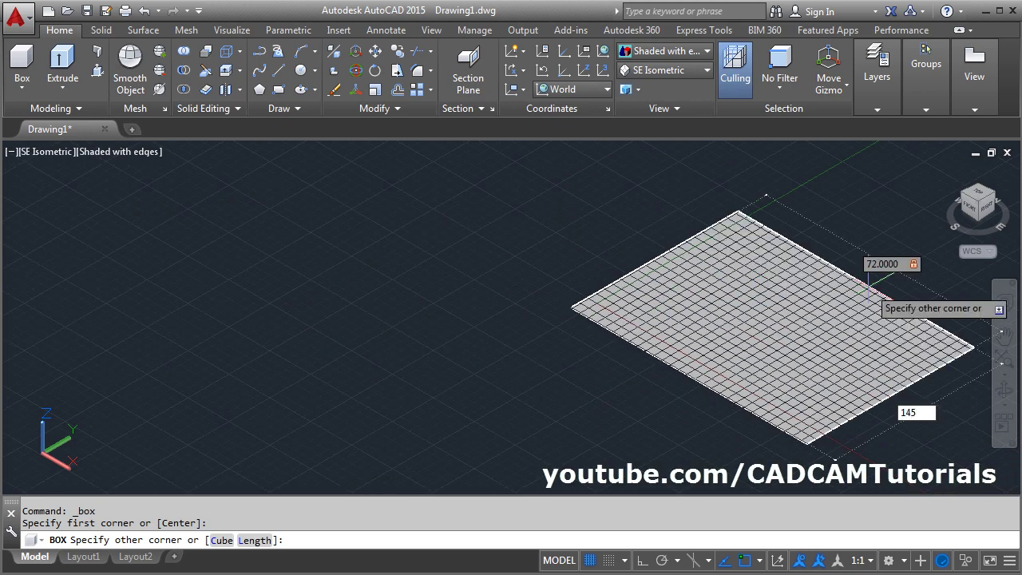
key(Return)
Step: Finish the base box with a height of 25
scroll(514, 205, down, 2)
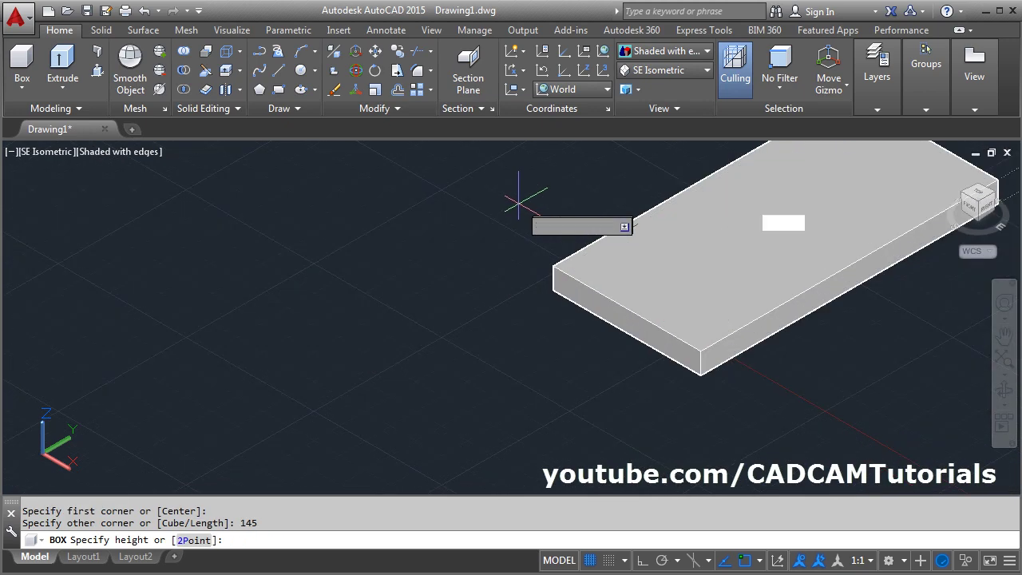
middle_drag(551, 275, 417, 224)
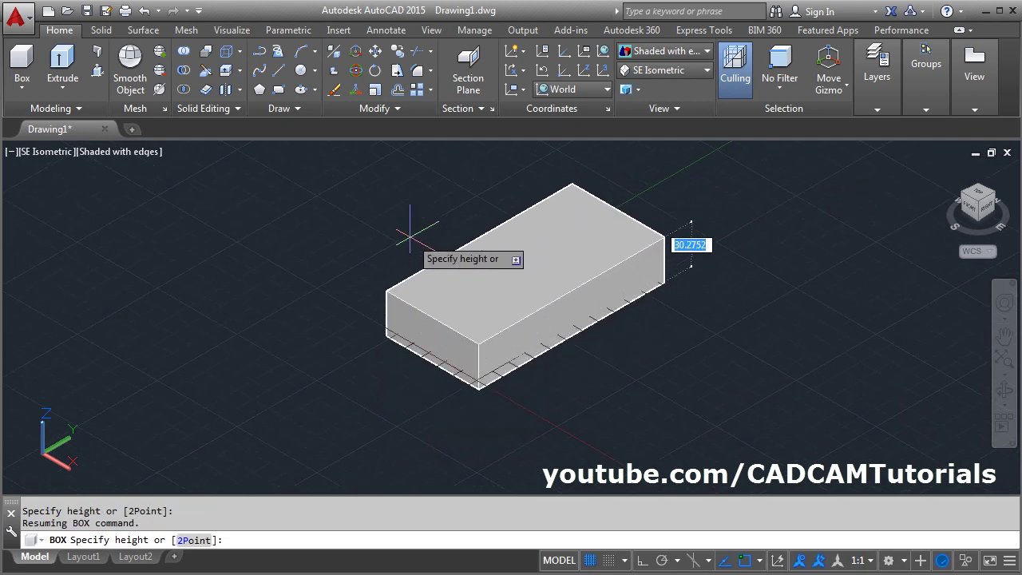
text(2)
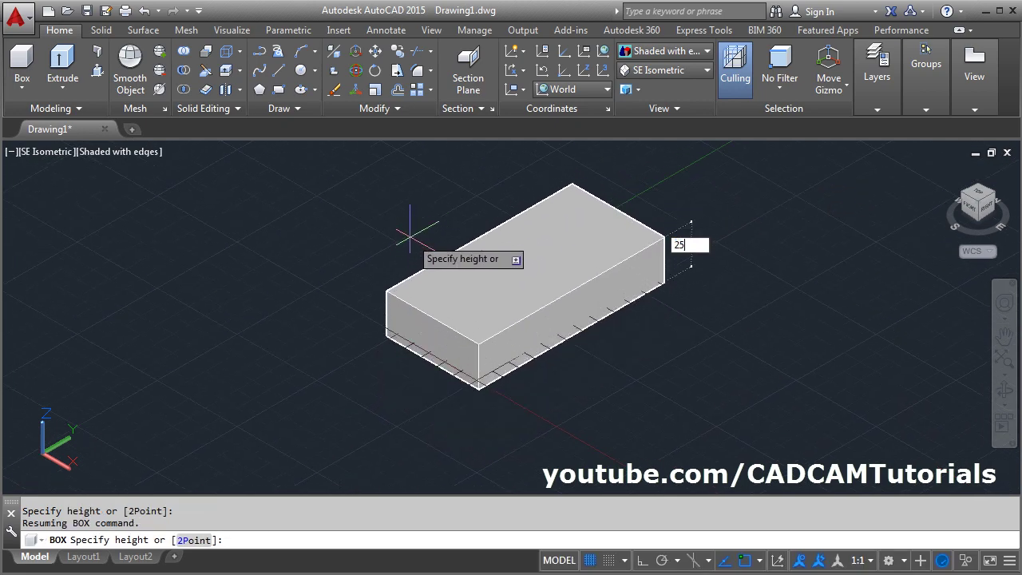
text(5)
key(Return)
Step: Check the slot dimensions in the reference drawing and copy the box's long right-hand top edge 24 inward across the top face with Ortho on
key(alt+Tab)
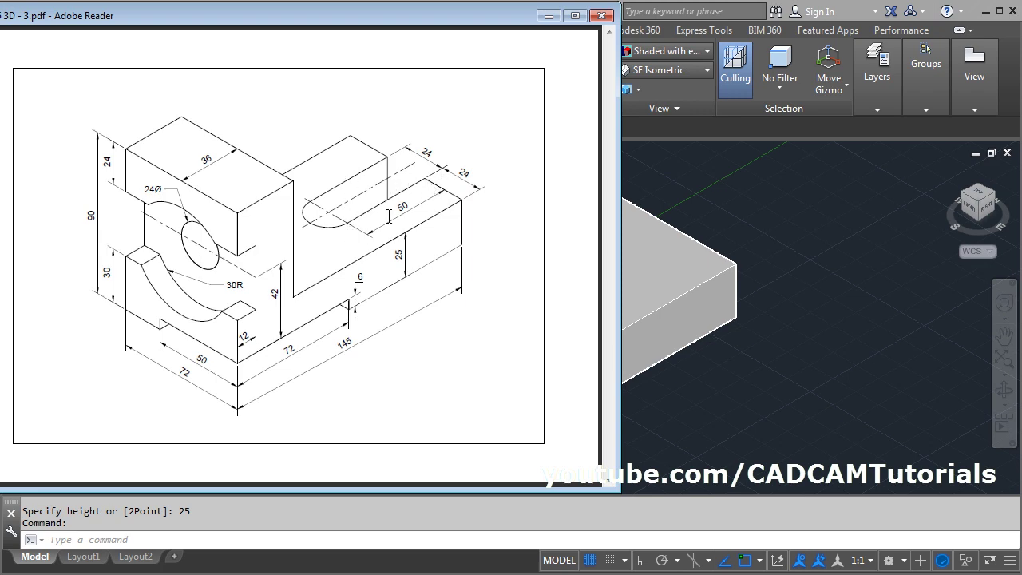
key(alt+Tab)
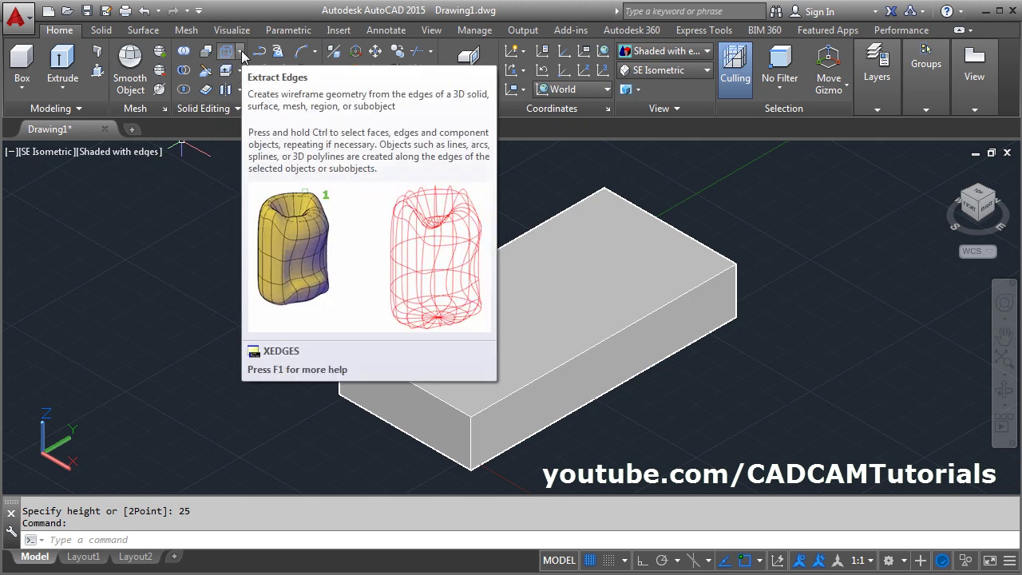
click(240, 52)
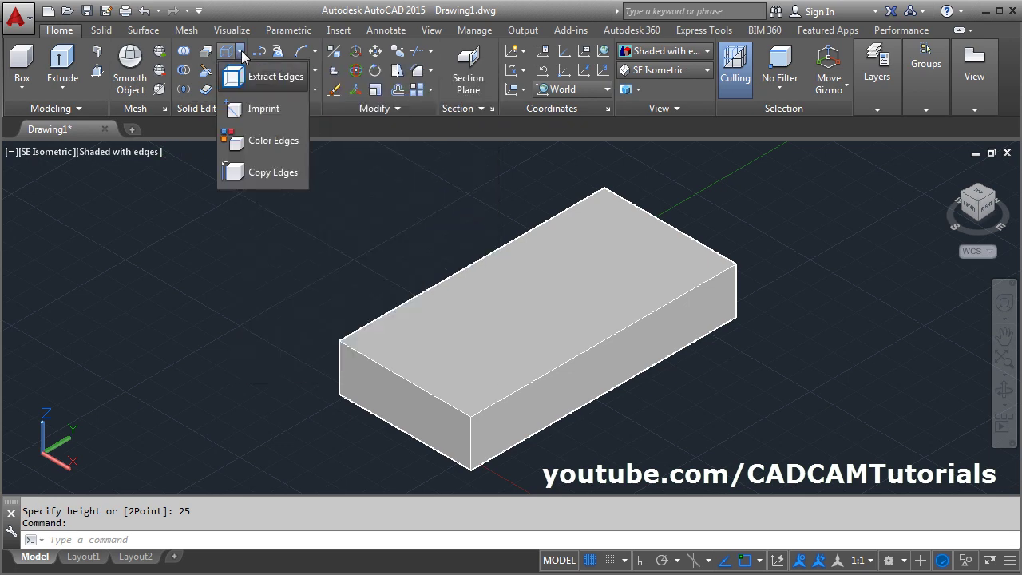
click(259, 180)
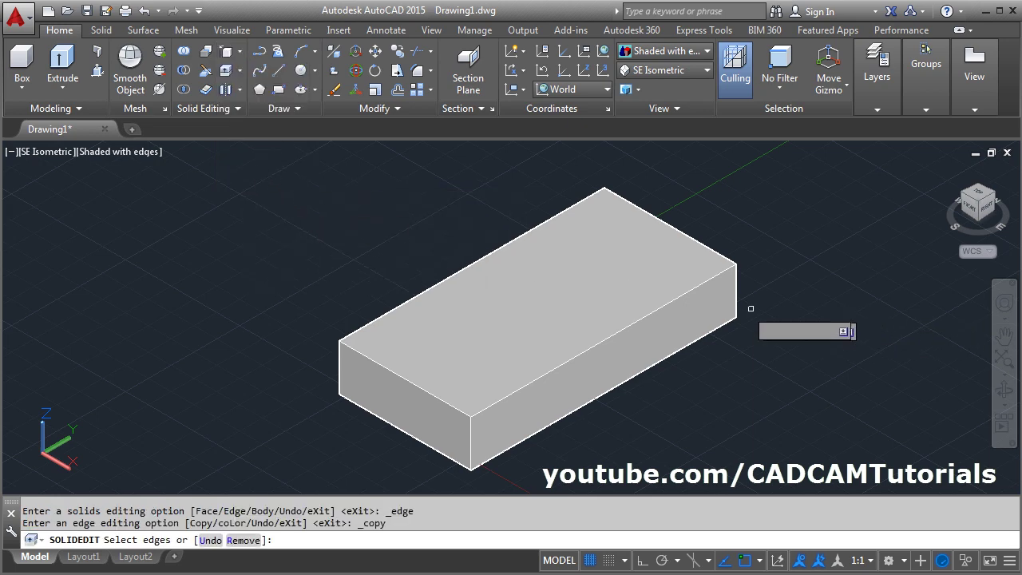
click(695, 284)
key(Return)
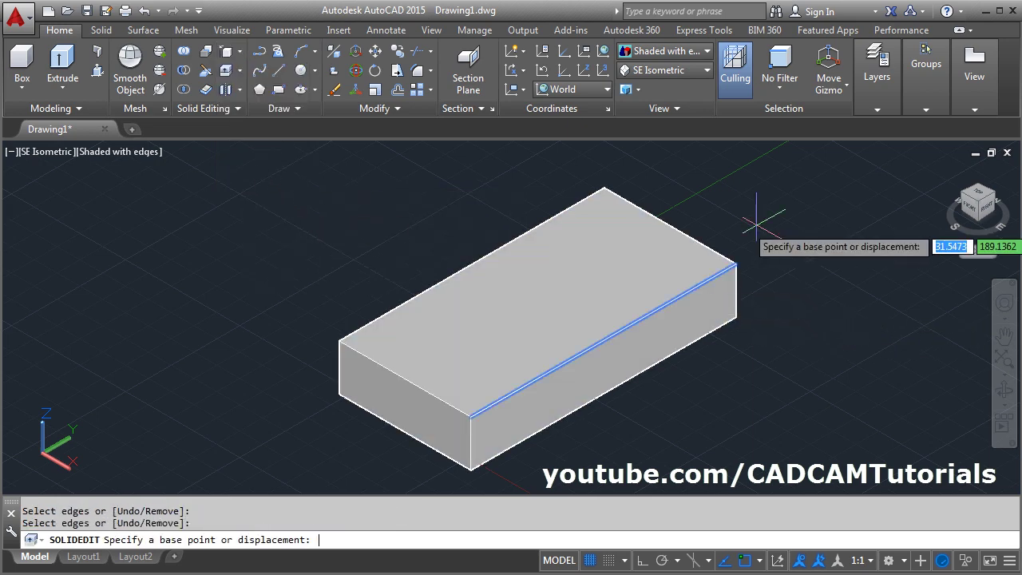
click(794, 240)
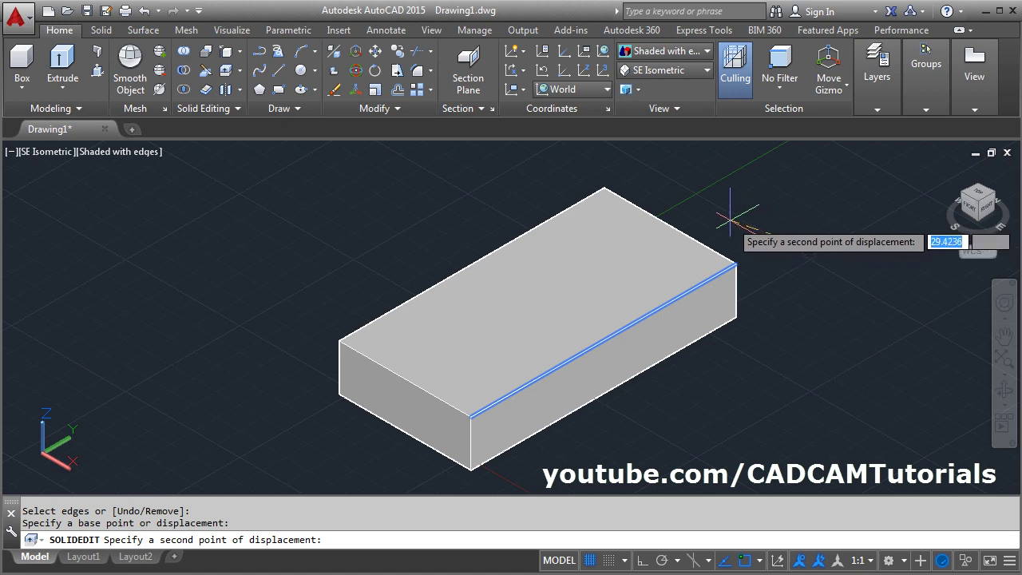
click(642, 561)
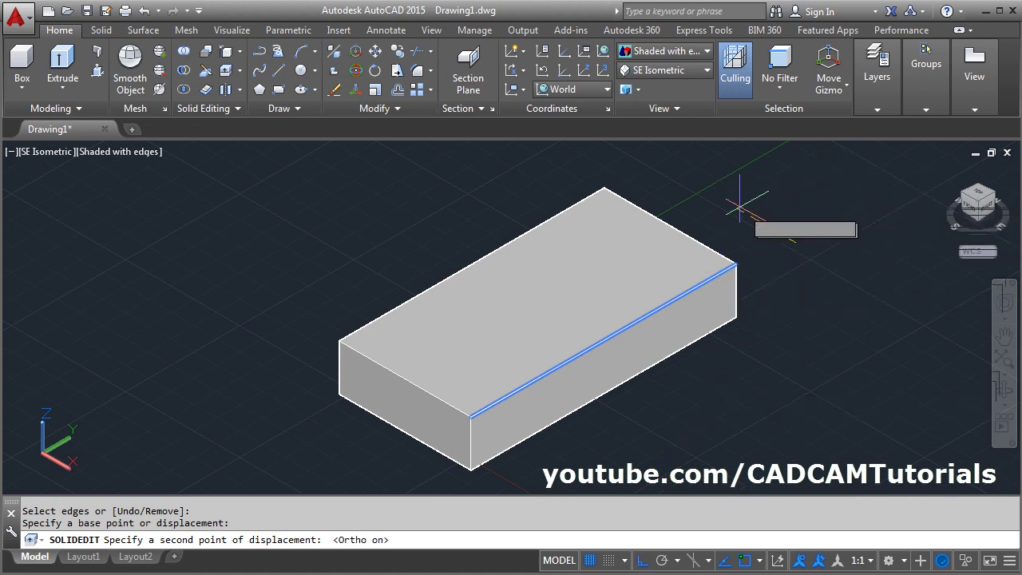
text(24)
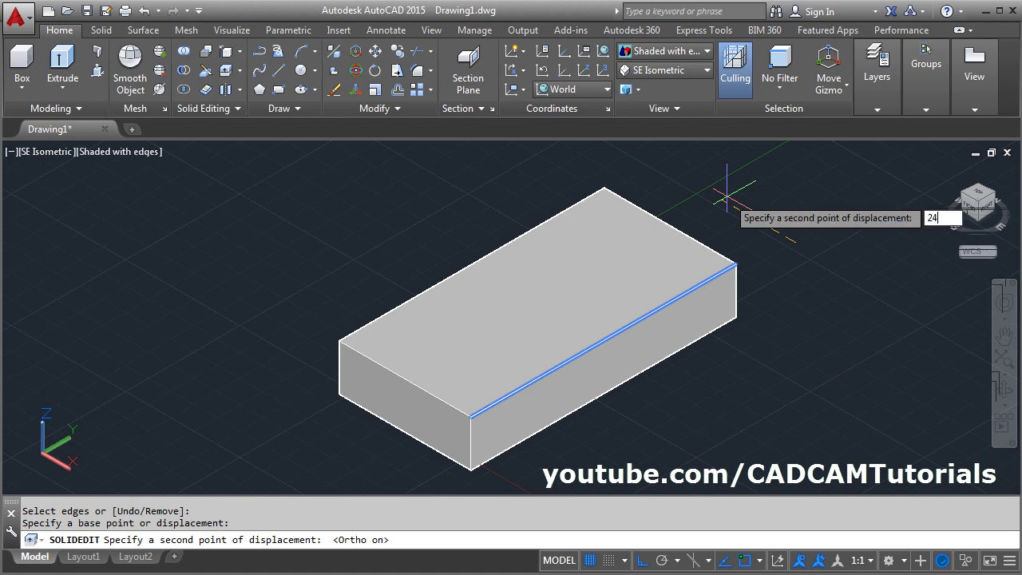
key(Return)
Step: Copy the same long right-hand top edge 48 inward across the top face
click(771, 241)
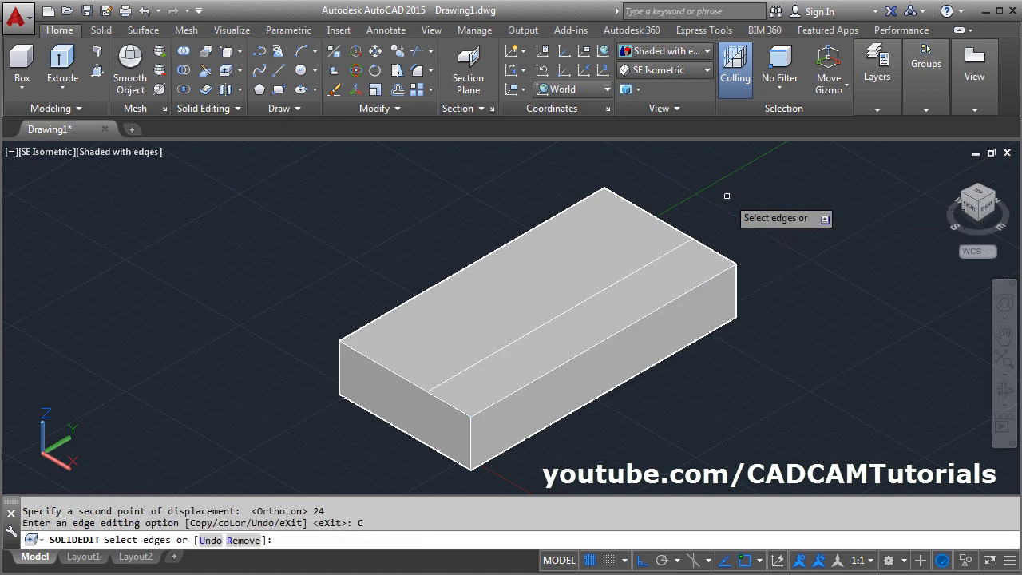
click(716, 276)
key(Return)
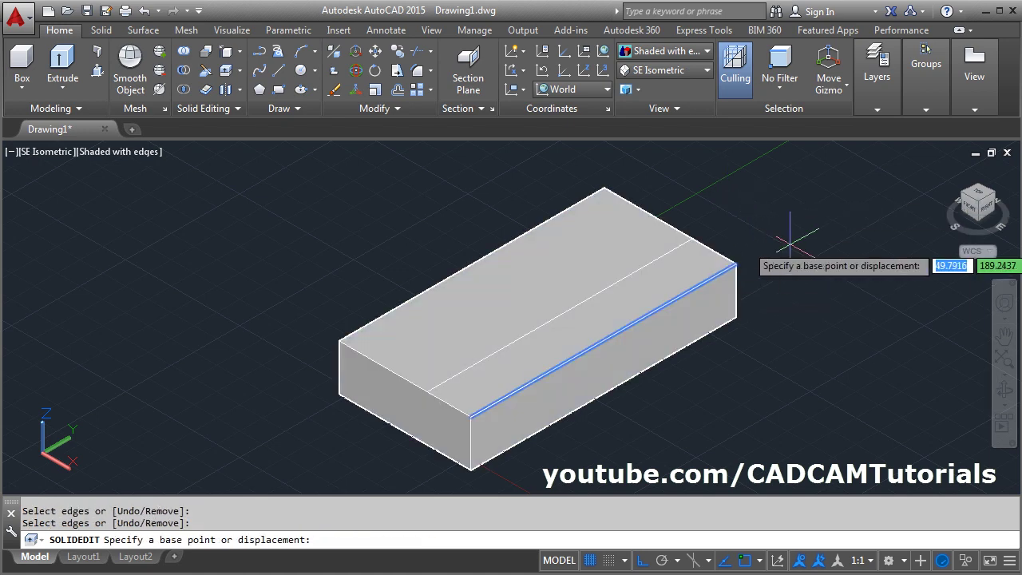
click(786, 244)
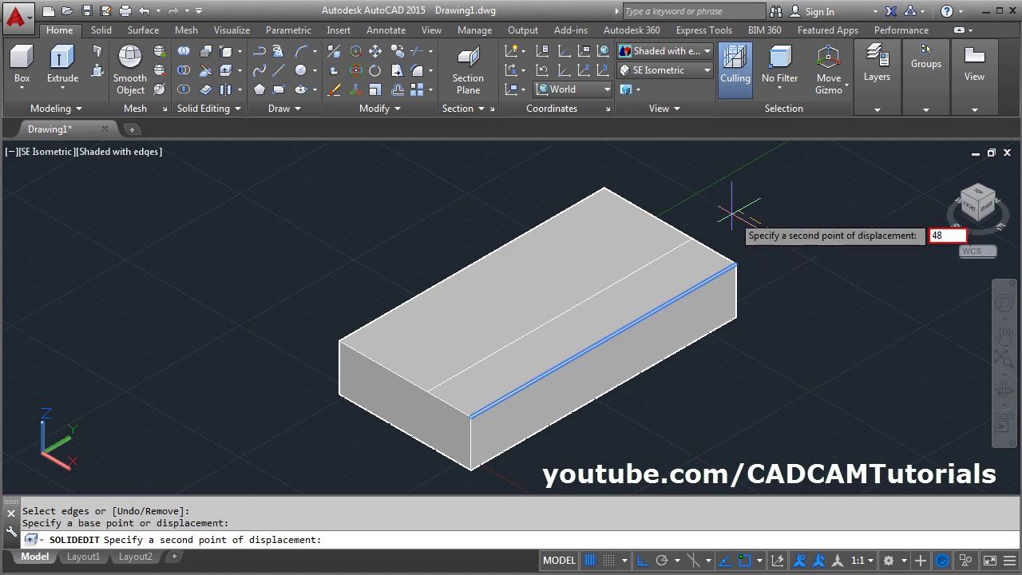
key(Return)
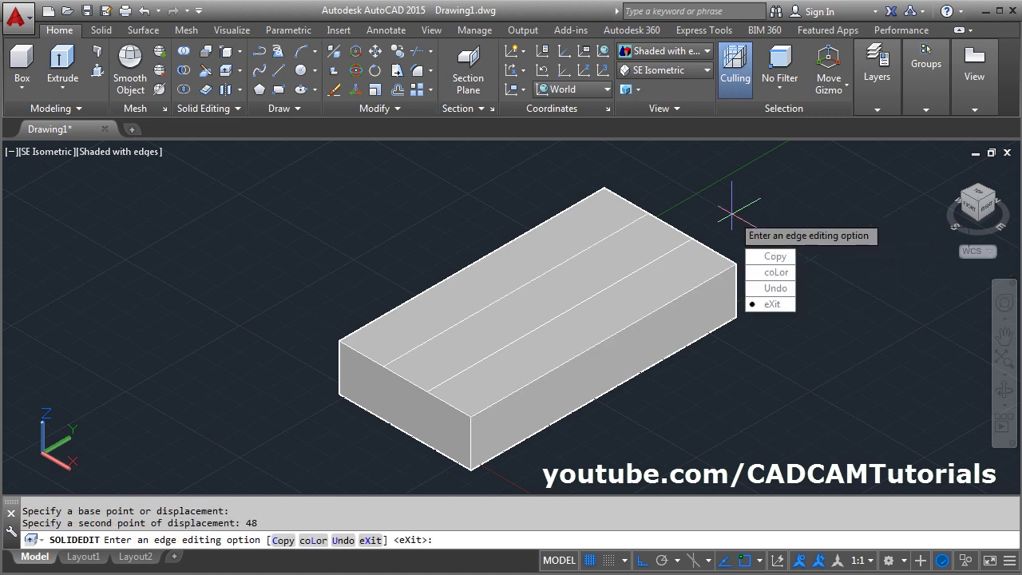
Step: Copy the short rear top edge 50 inward across the top face and end solid editing
click(771, 256)
click(716, 255)
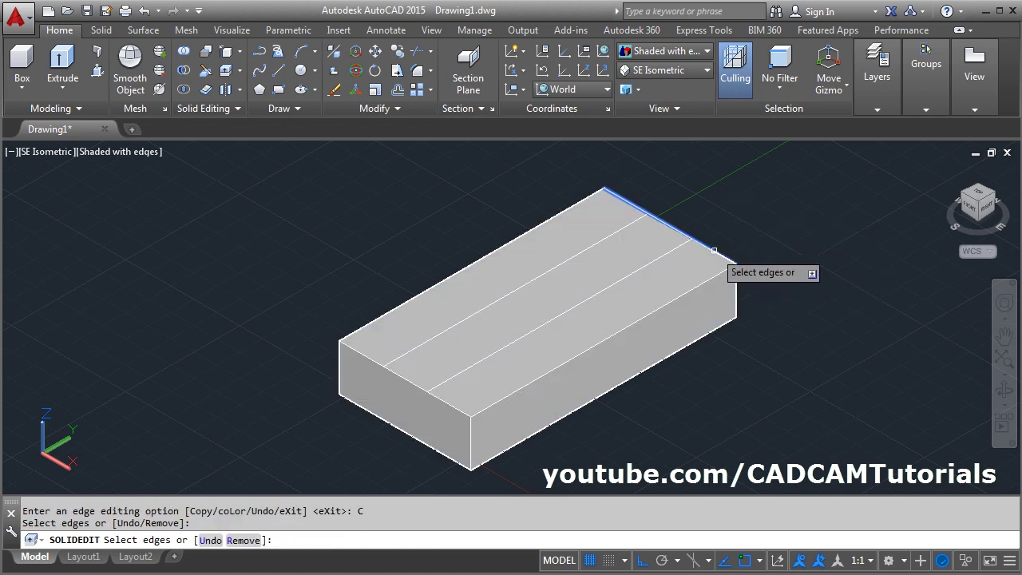
key(Return)
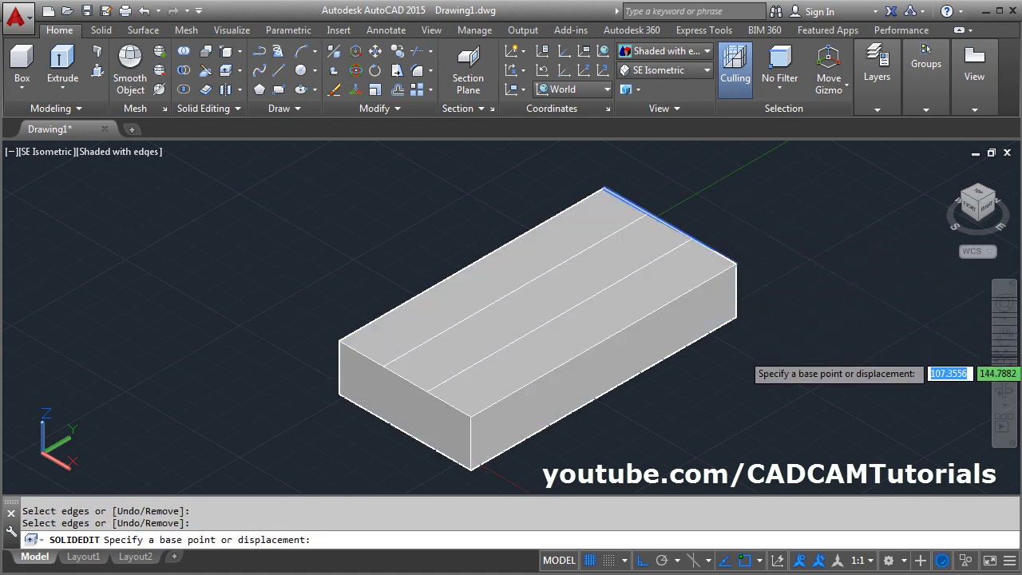
click(812, 352)
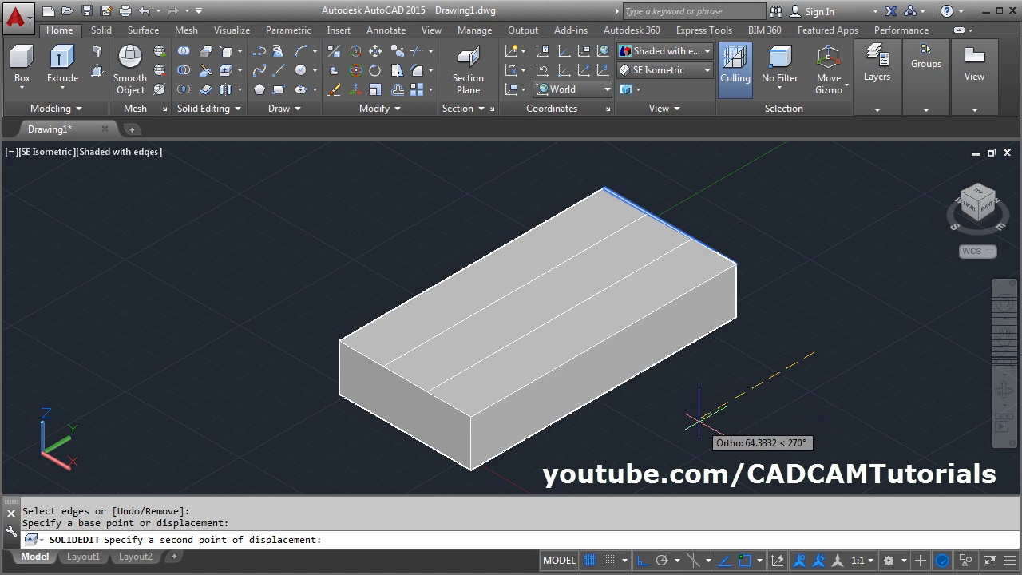
text(50)
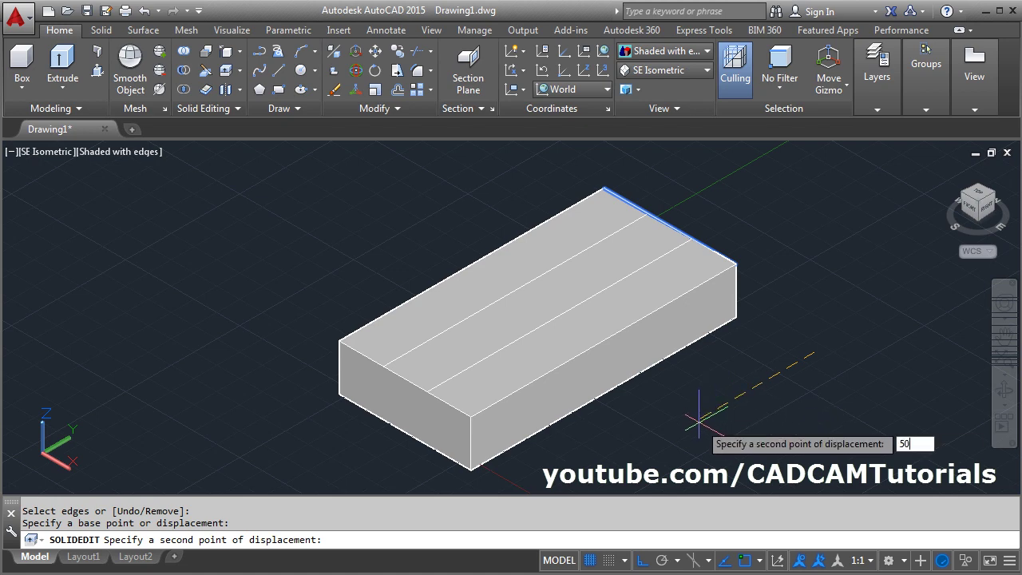
key(Return)
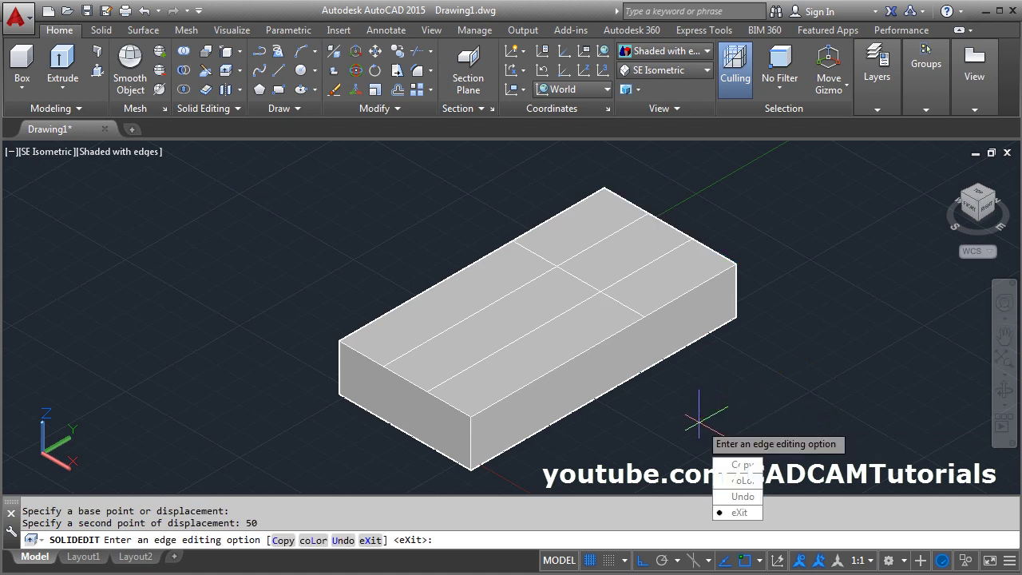
click(741, 511)
click(739, 529)
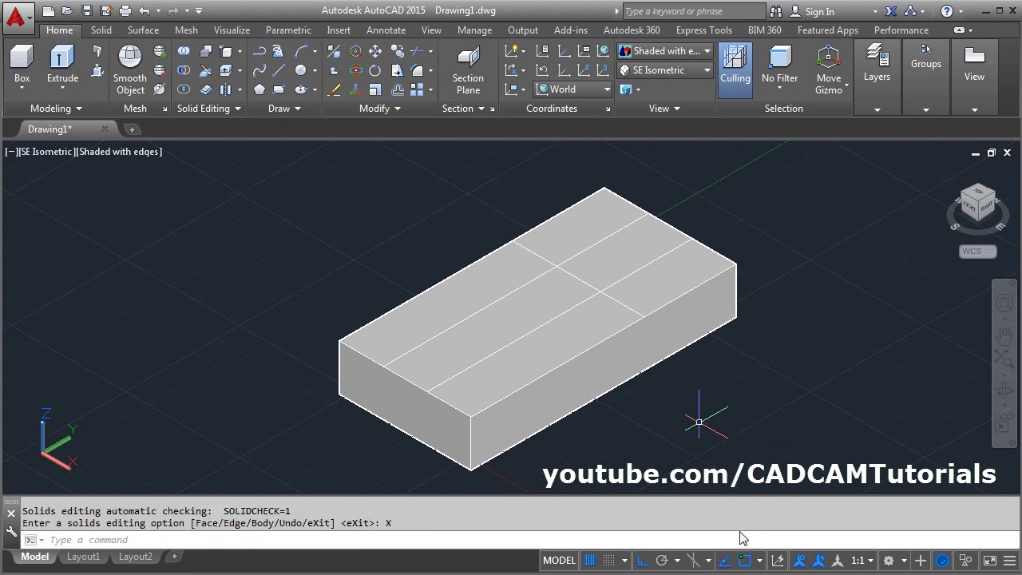
Step: Draw a two-point circle between the two intersections of the cross line with the long slot layout lines
click(317, 70)
click(321, 167)
click(556, 265)
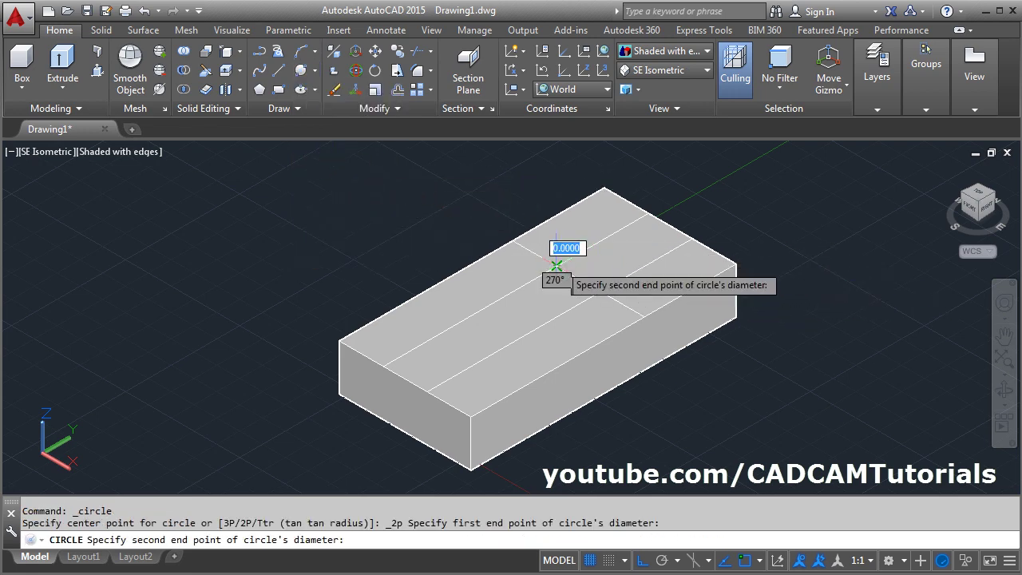
click(599, 292)
scroll(758, 221, up, 3)
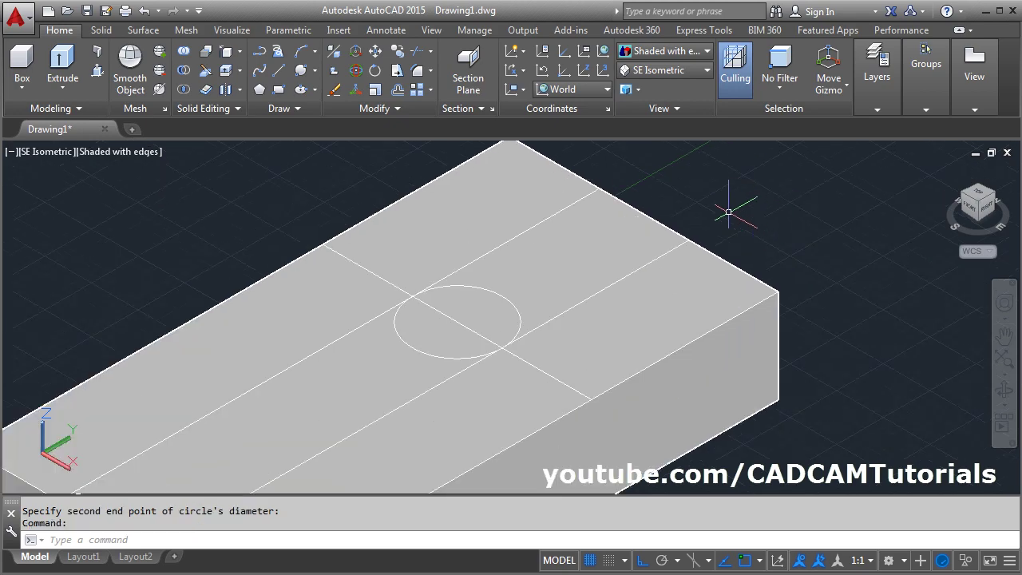
Step: Trim away the circle's rear half and the cross line segment inside it to form the rounded slot outline
text(TR)
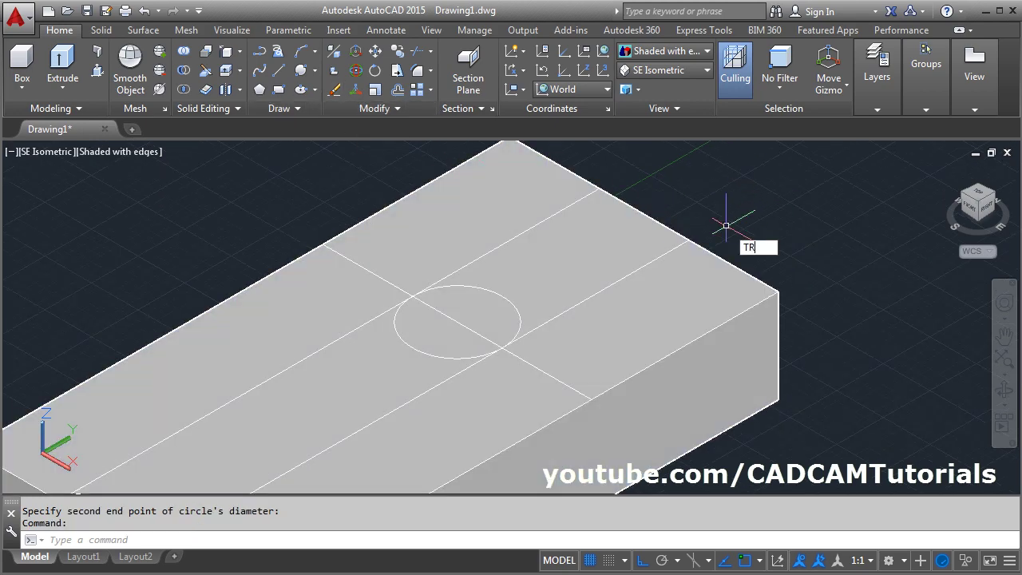
key(Return)
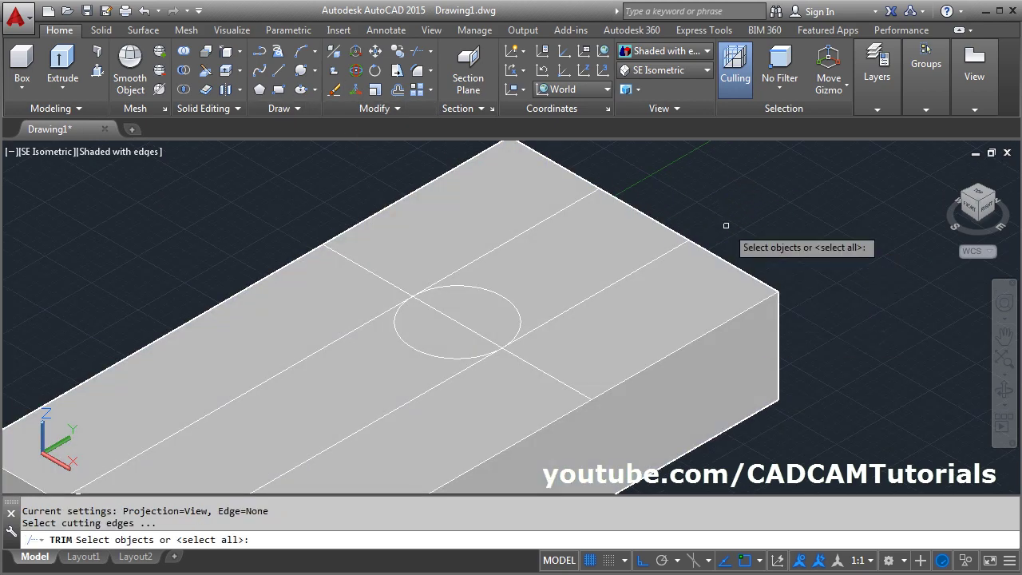
key(Return)
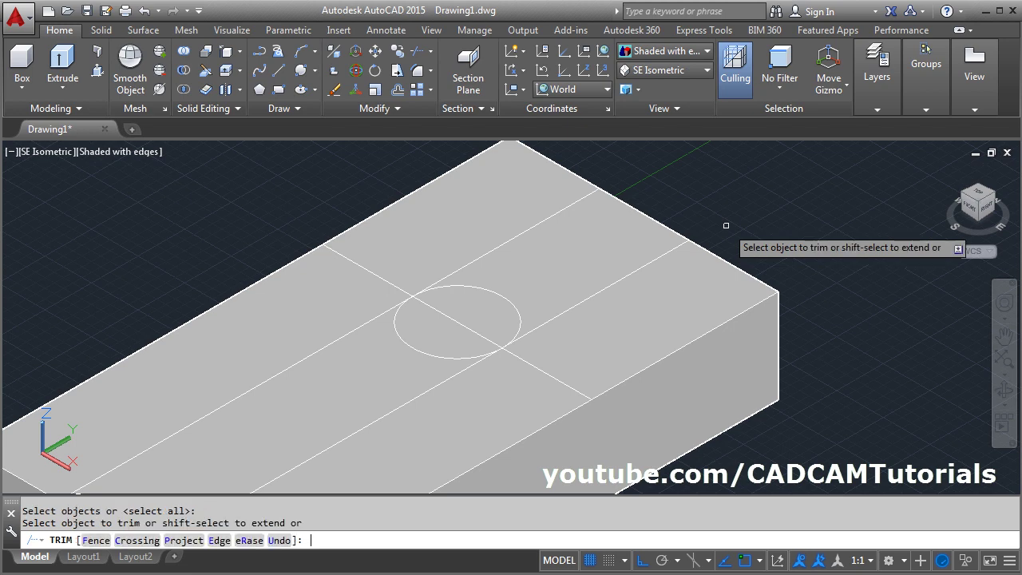
click(509, 299)
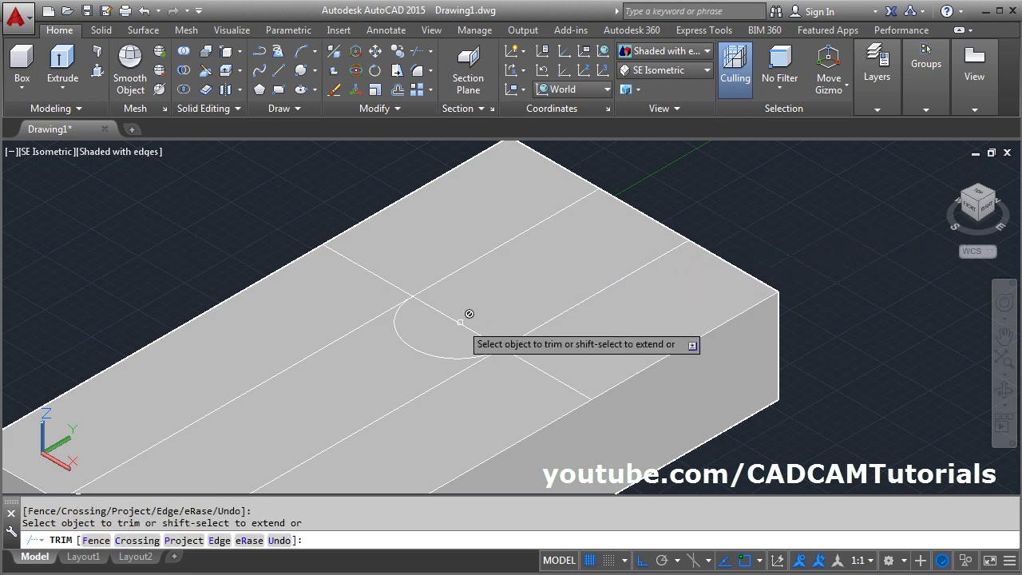
click(460, 320)
key(Return)
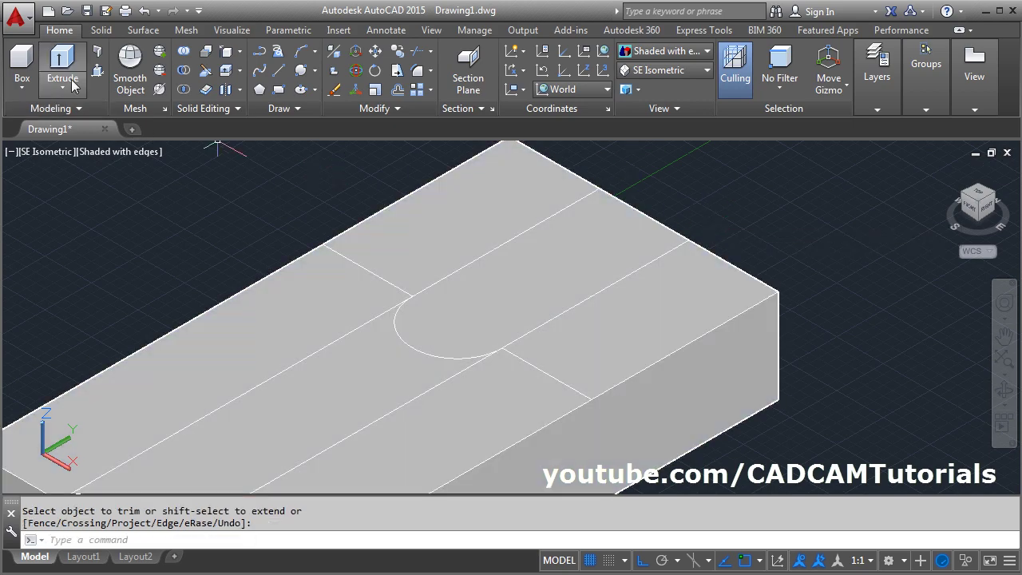
Step: Press-pull the round-ended slot region down through the full thickness of the base block
click(97, 71)
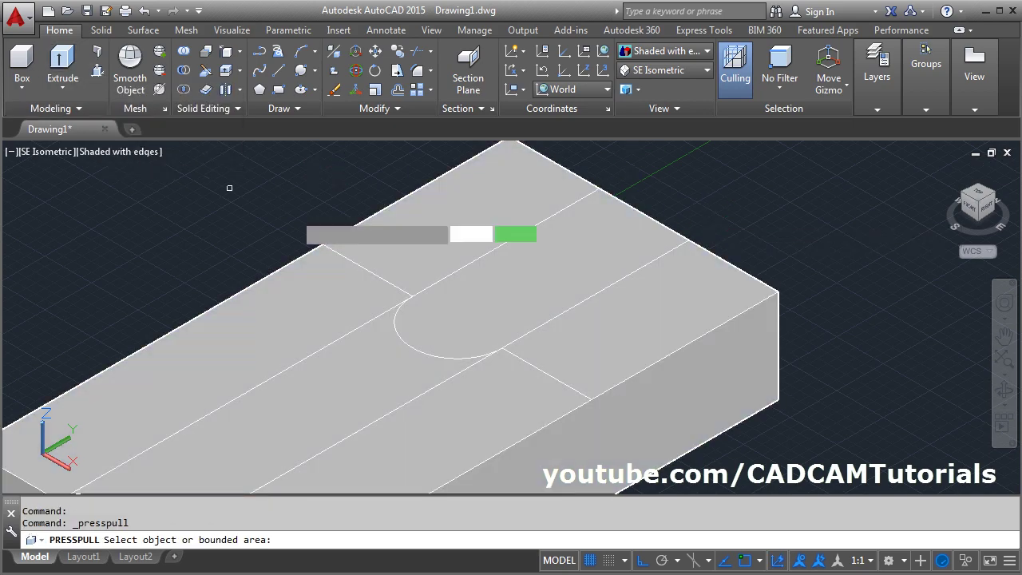
scroll(559, 263, down, 3)
click(548, 239)
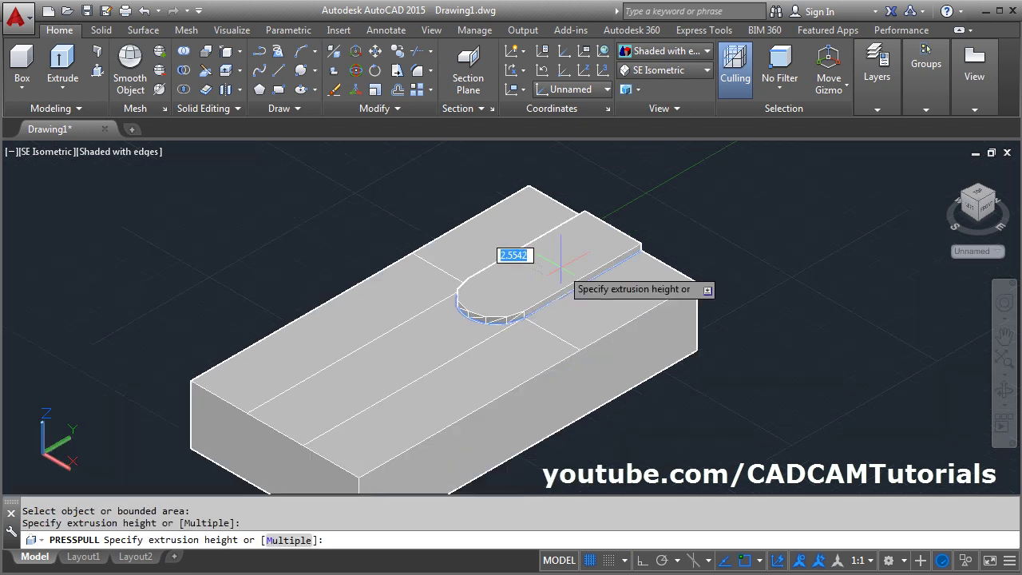
middle_drag(548, 239, 532, 209)
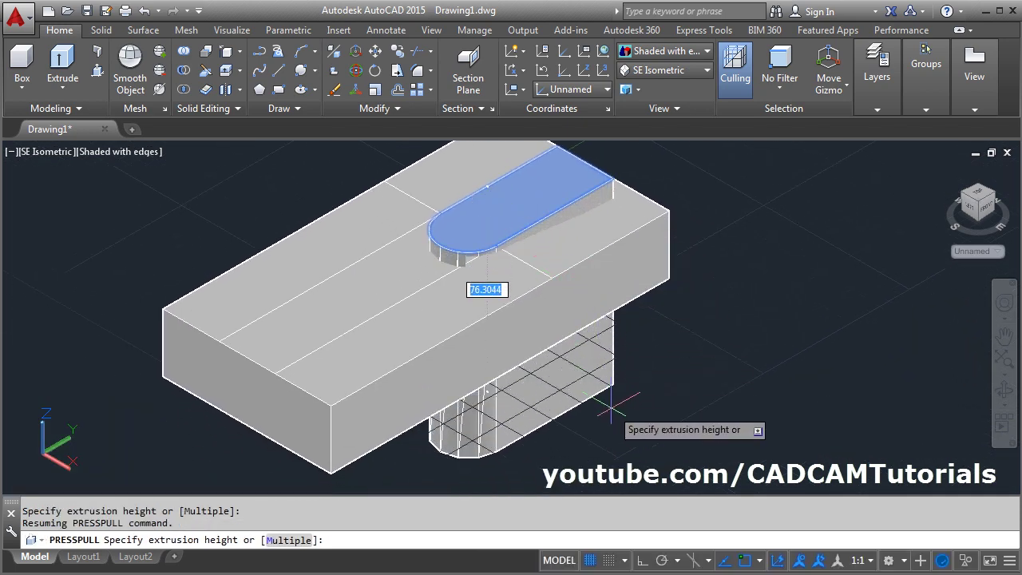
click(612, 407)
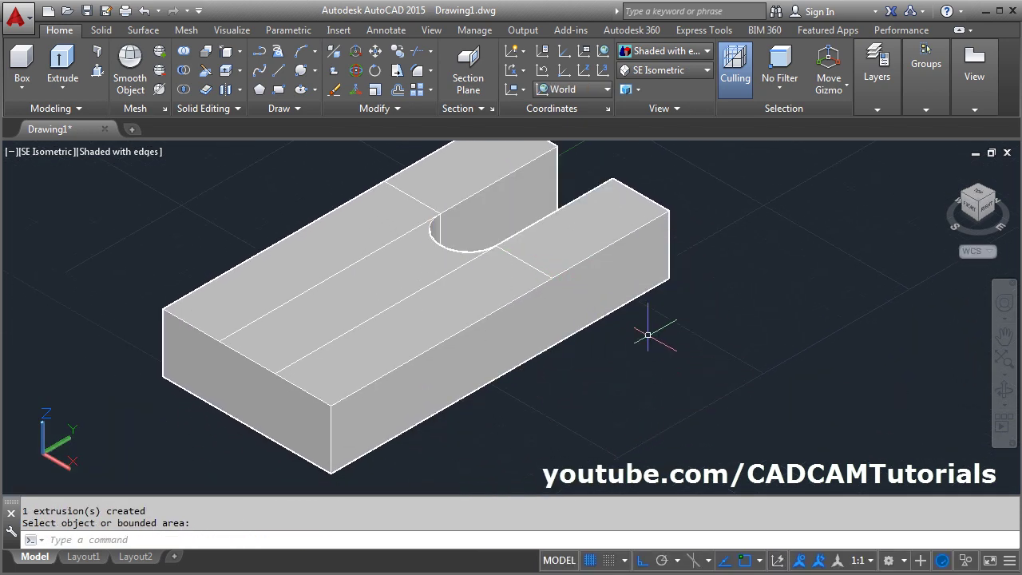
middle_drag(648, 336, 679, 375)
key(Return)
Step: Erase the four leftover slot layout lines in the 2D Wireframe style and restore the Shaded with edges style
click(665, 52)
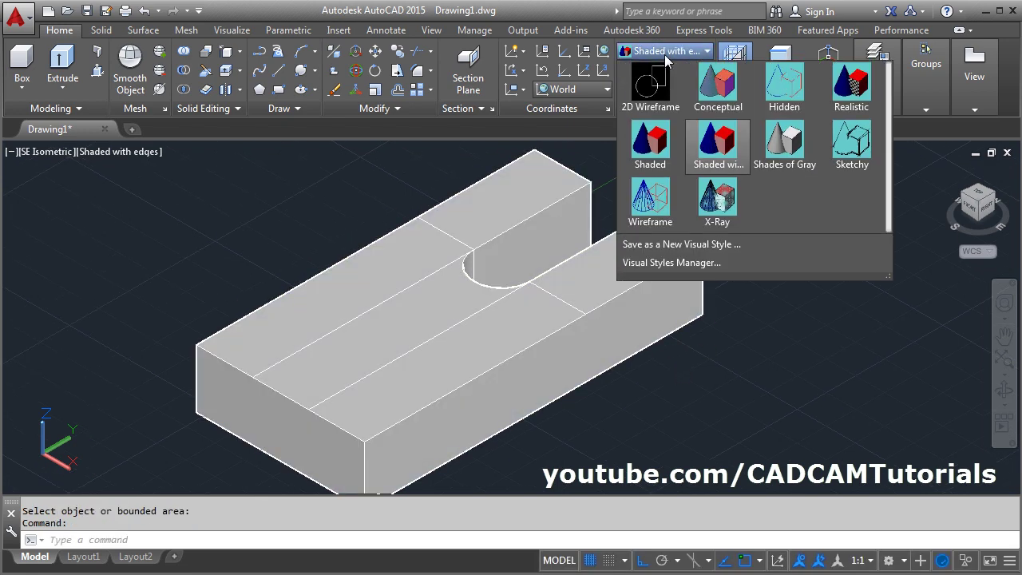
click(650, 83)
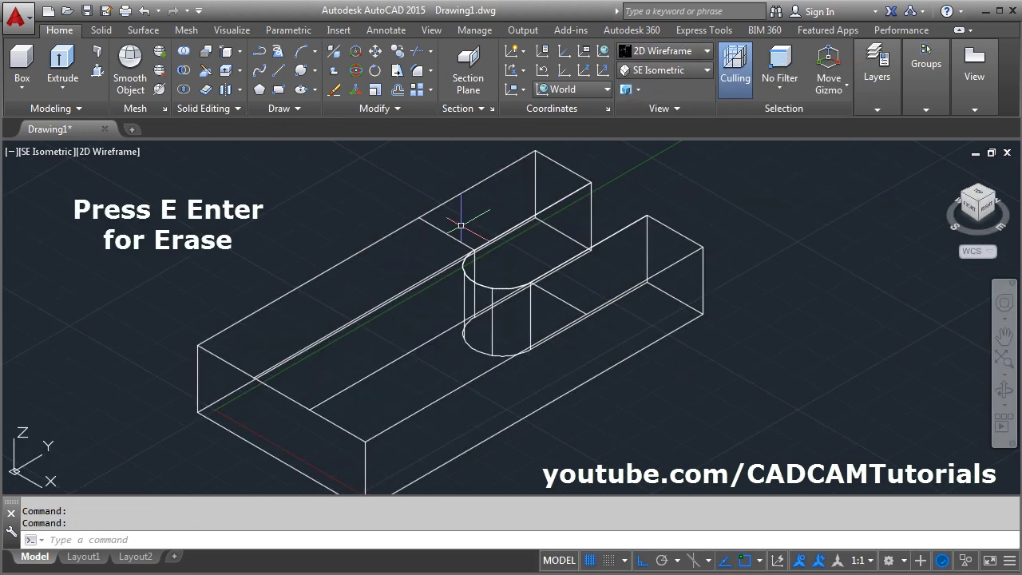
text(E)
key(Return)
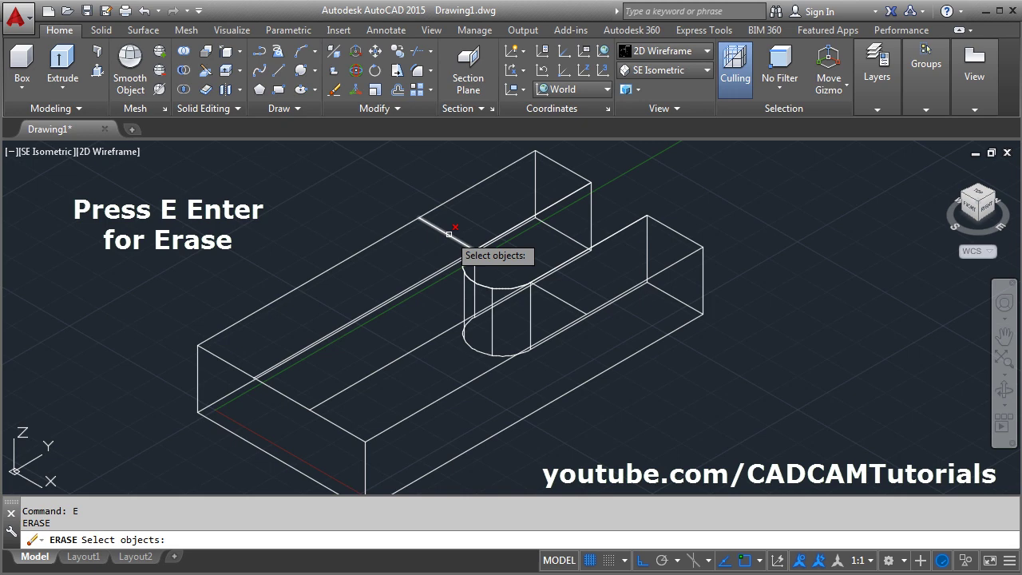
click(449, 233)
click(559, 298)
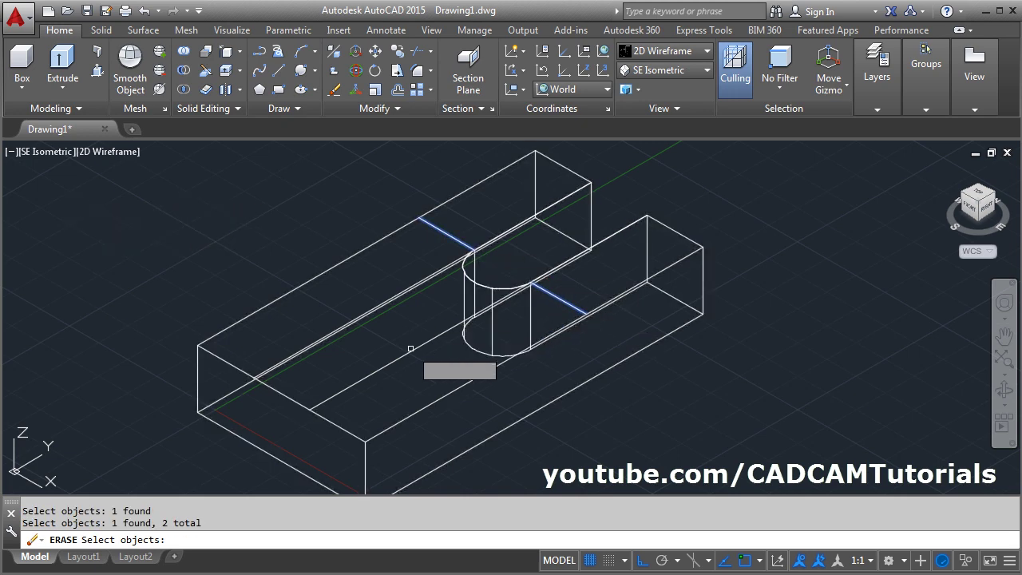
click(405, 353)
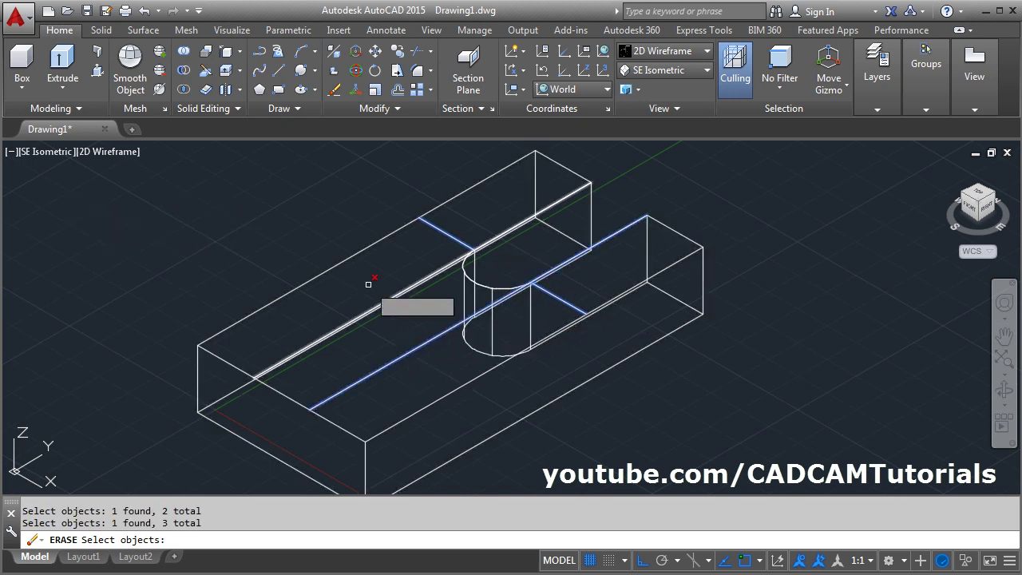
click(332, 329)
key(Return)
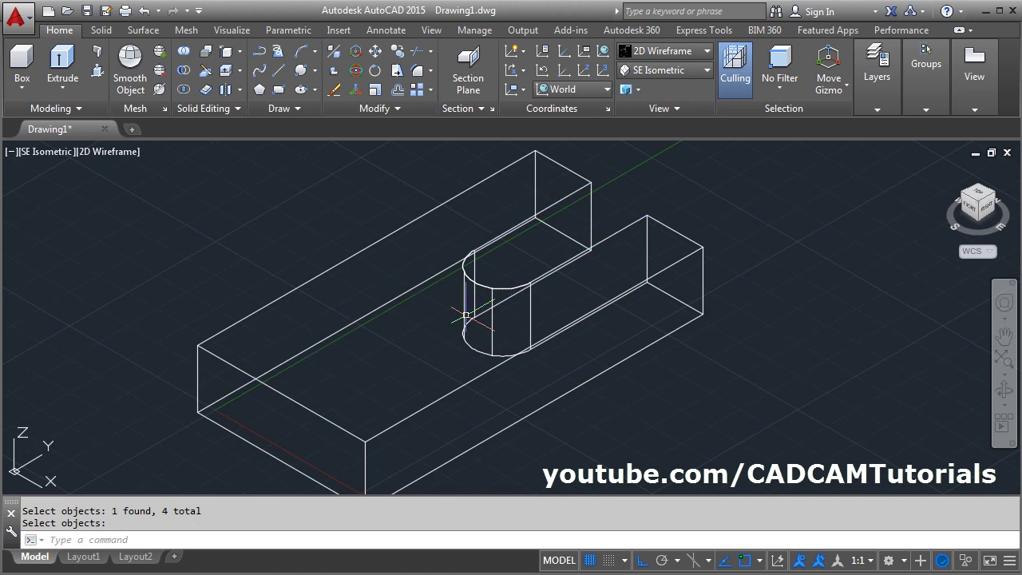
click(681, 51)
click(717, 199)
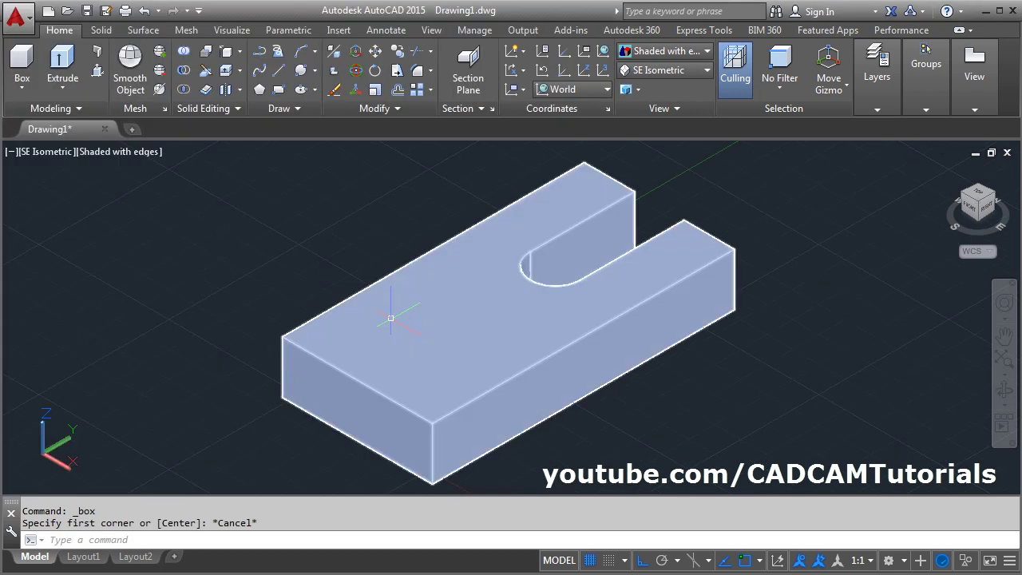
Step: Copy the short front top edge 36 inward across the top face
click(228, 54)
click(370, 387)
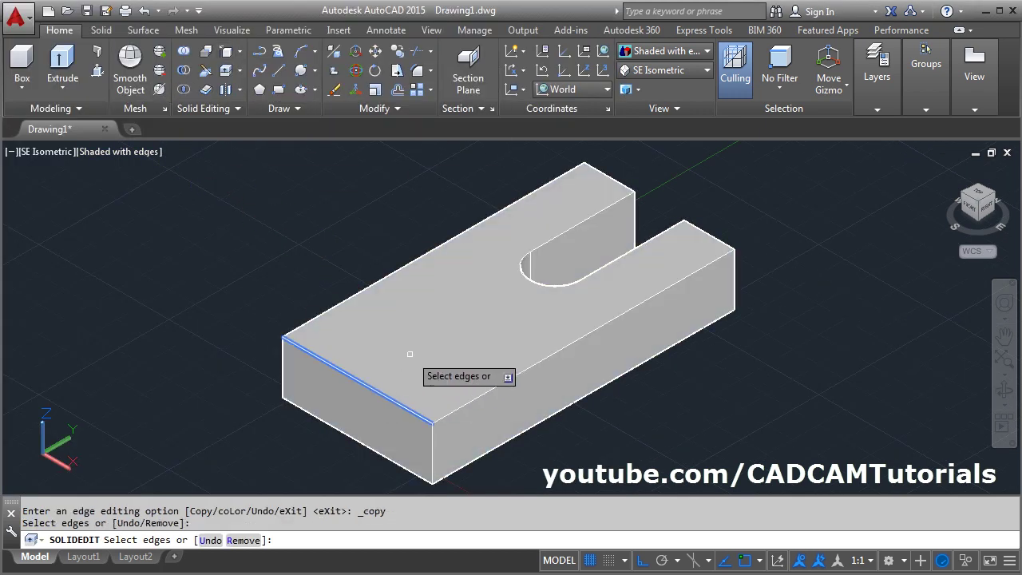
key(Return)
click(206, 286)
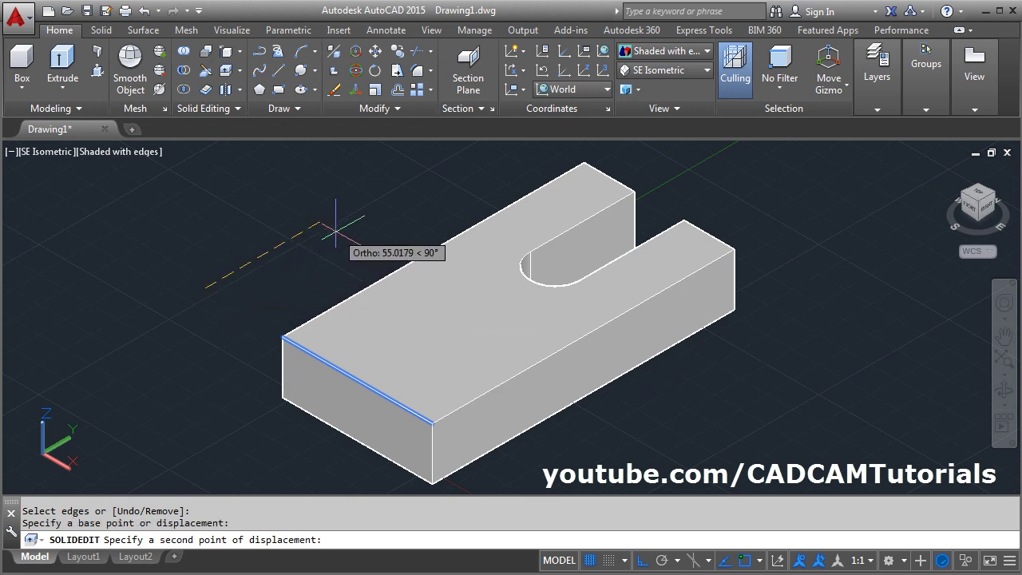
text(36)
key(Return)
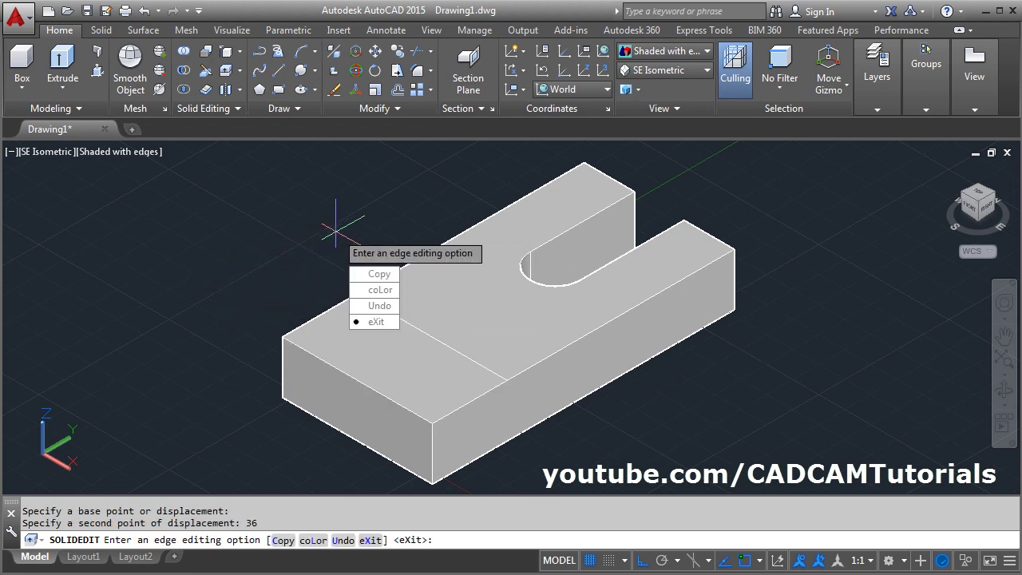
key(Escape)
Step: Press-pull the front strip of the top face upward by 65 to form the upright block
scroll(343, 257, down, 2)
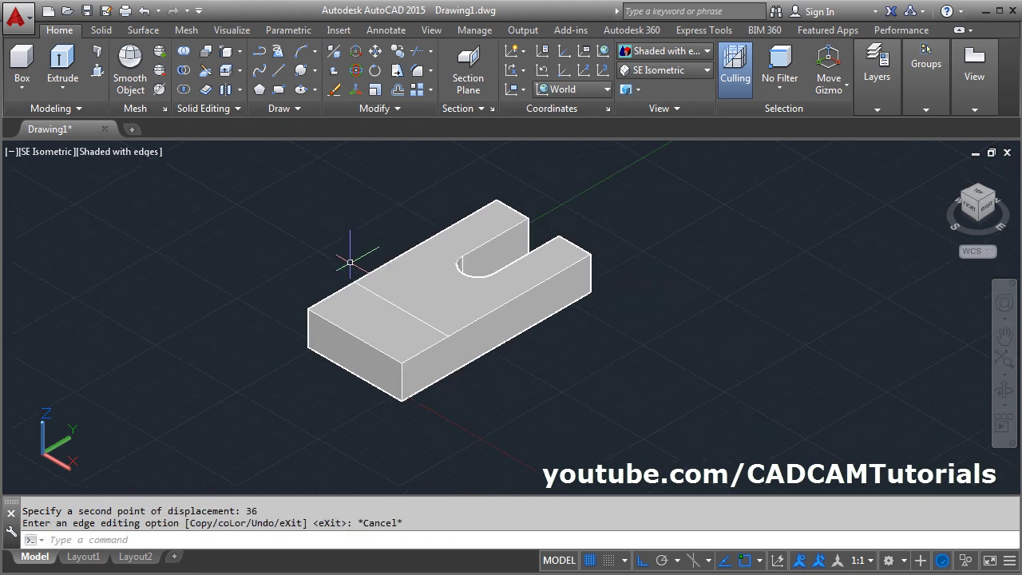
click(97, 69)
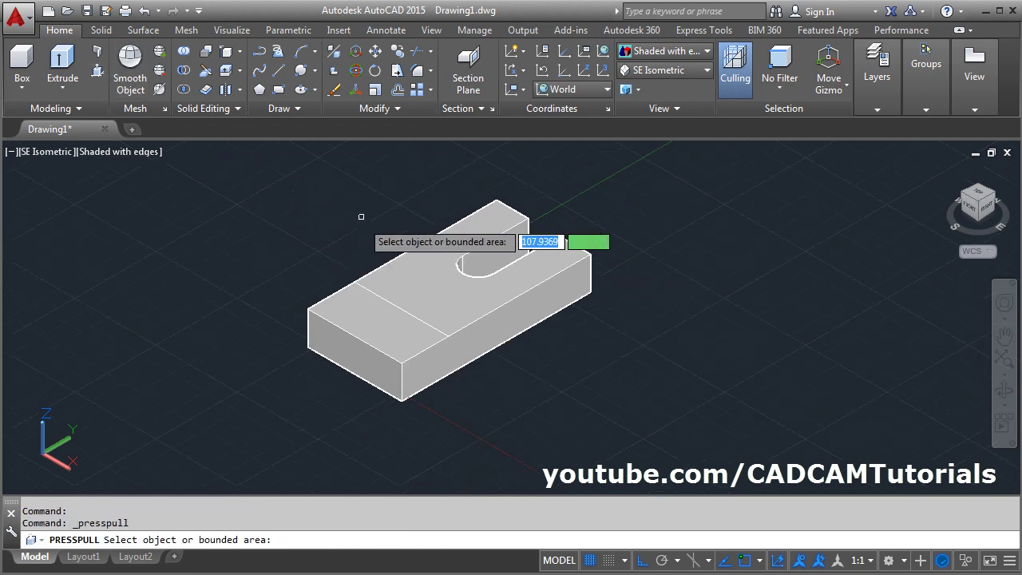
click(358, 313)
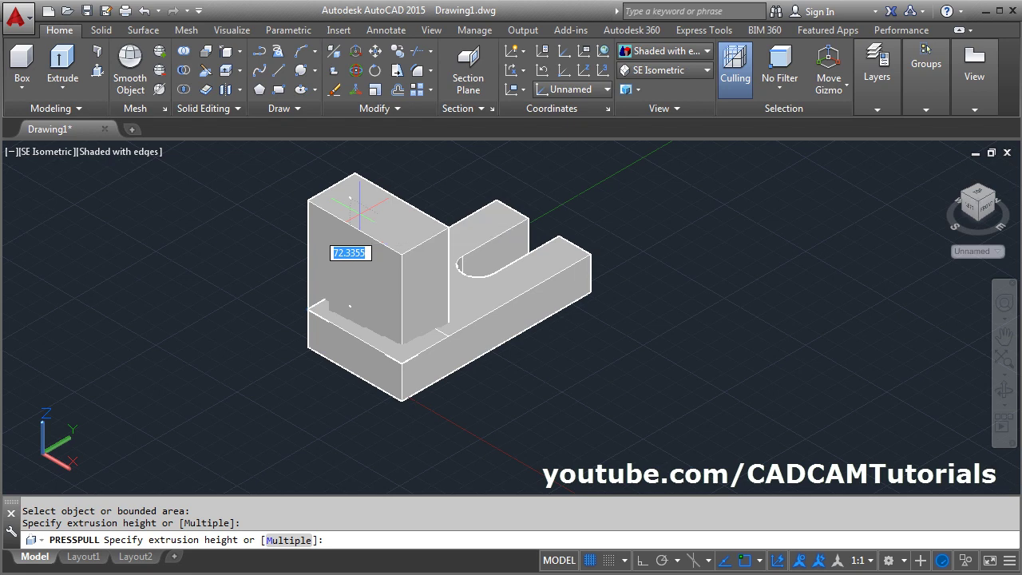
text(65)
key(Return)
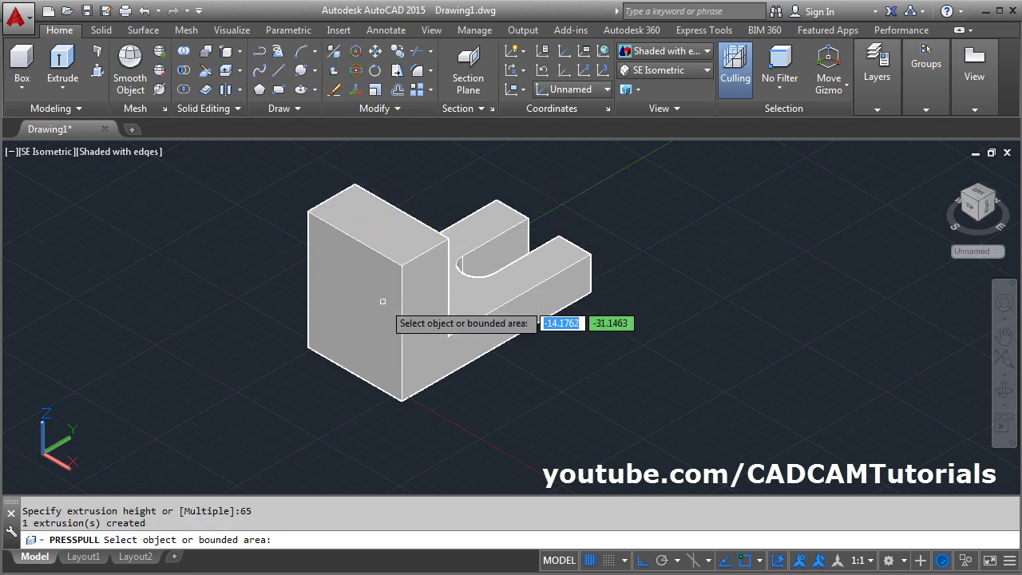
key(Return)
Step: Check the front-face dimensions in the PDF drawing and copy the block's bottom front edge upward by 30
key(alt+Tab)
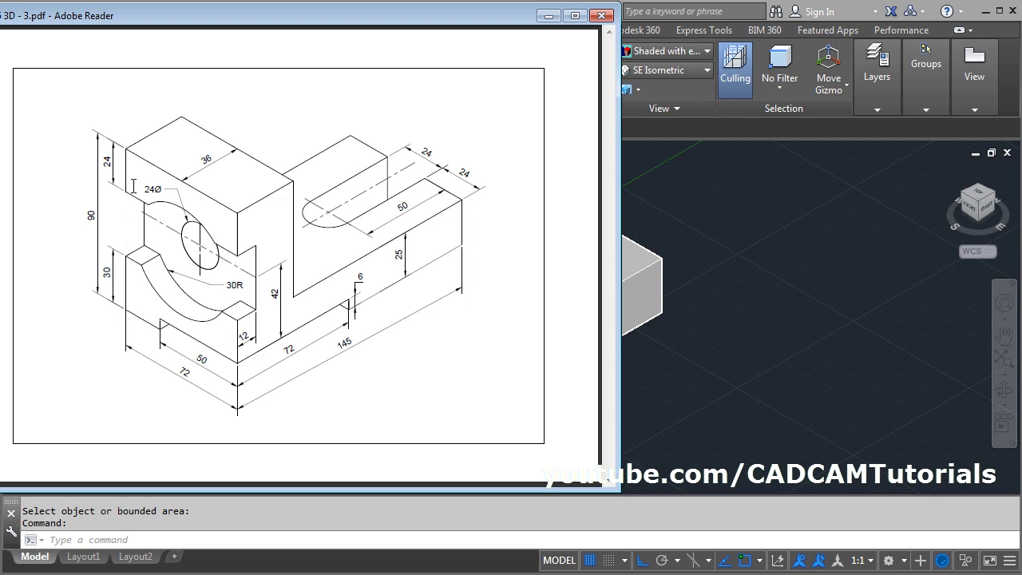
key(alt+Tab)
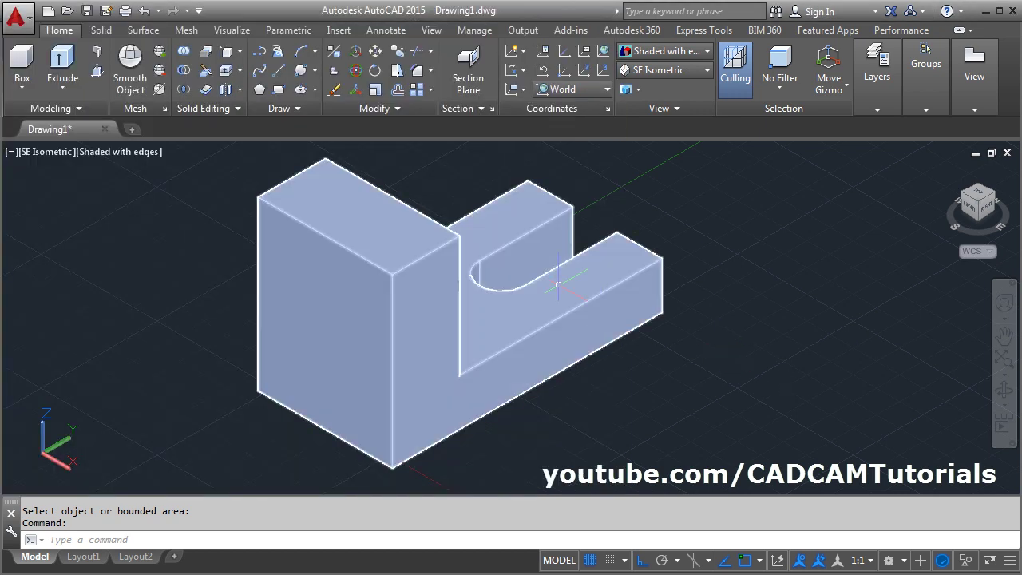
click(226, 51)
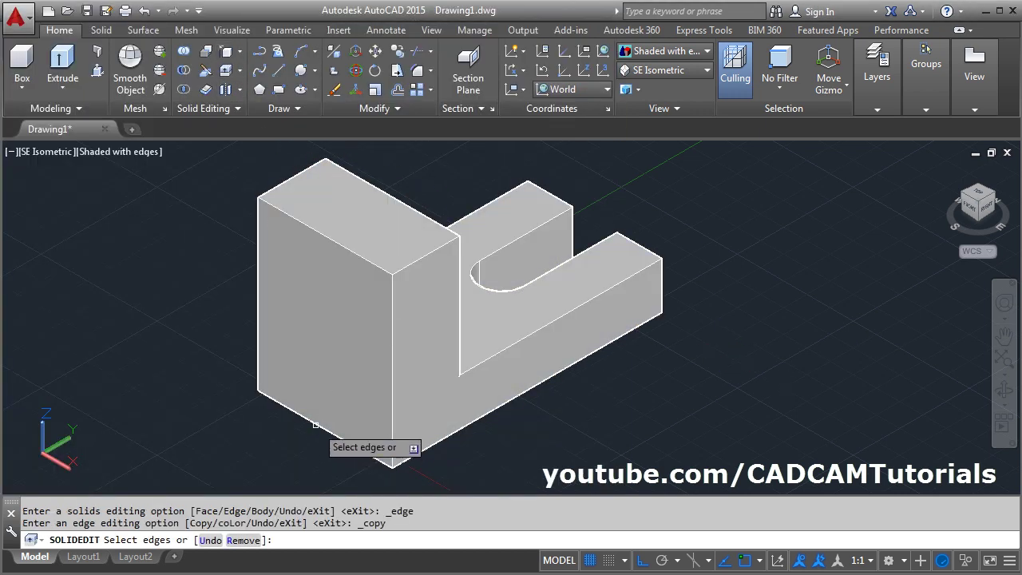
click(317, 425)
key(Return)
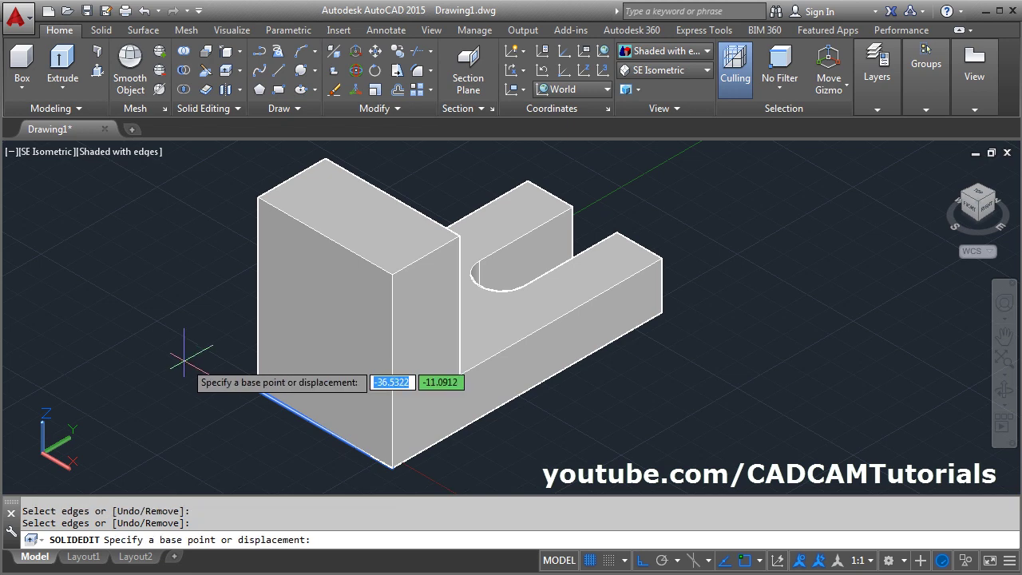
click(184, 360)
text(30)
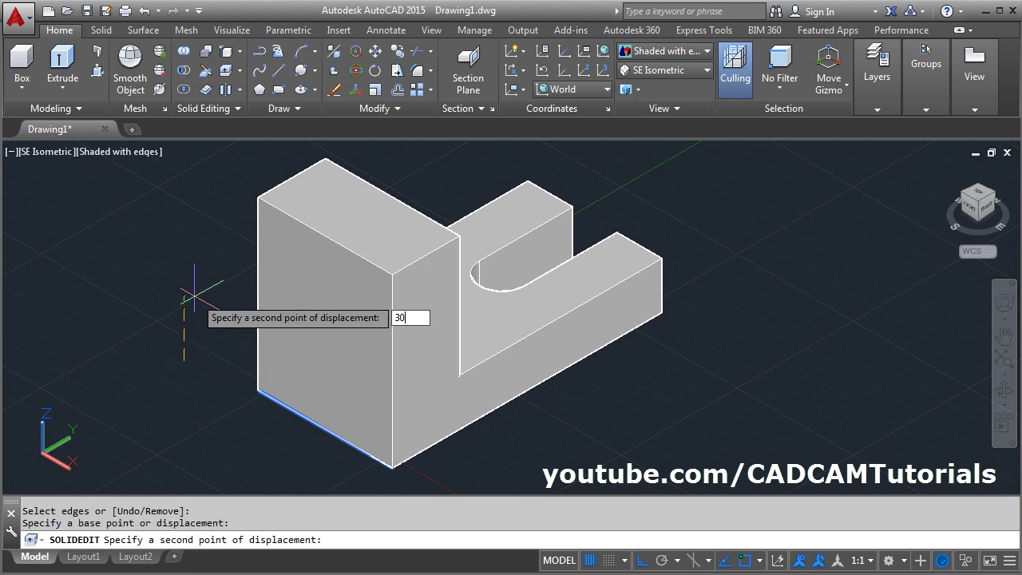
key(Return)
Step: Copy the block's top front edge downward by 24 on the front face
click(237, 338)
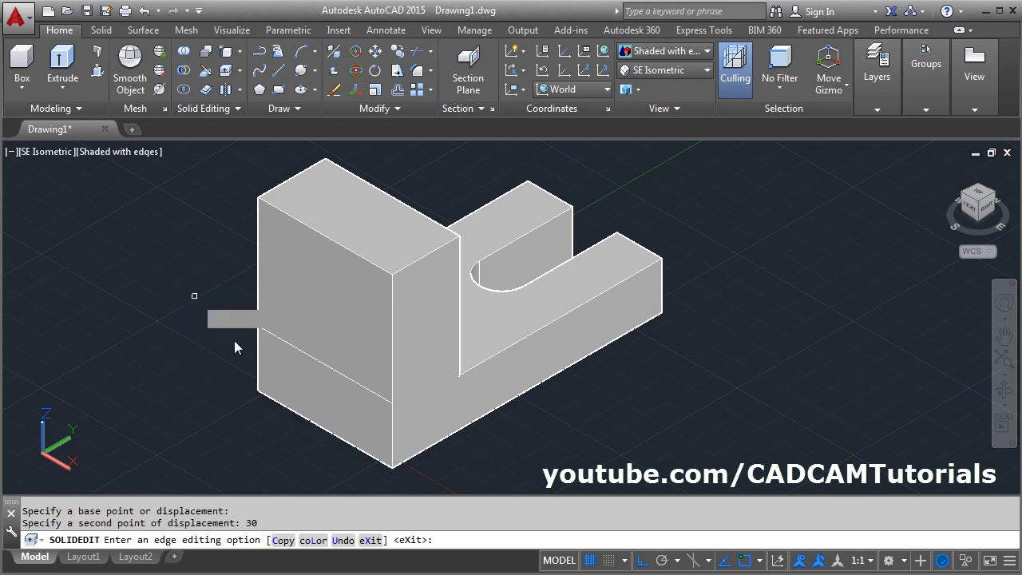
click(323, 234)
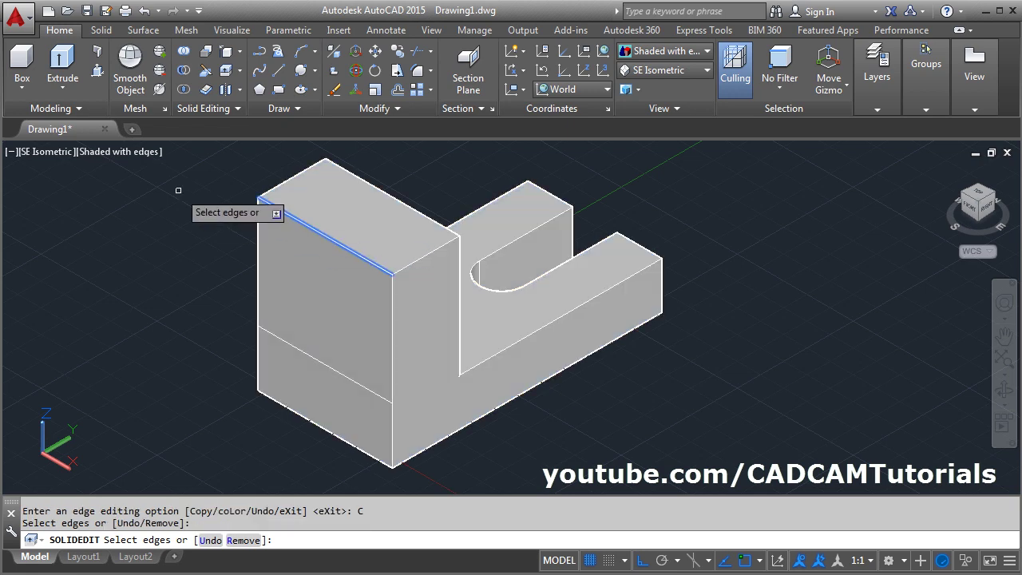
key(Return)
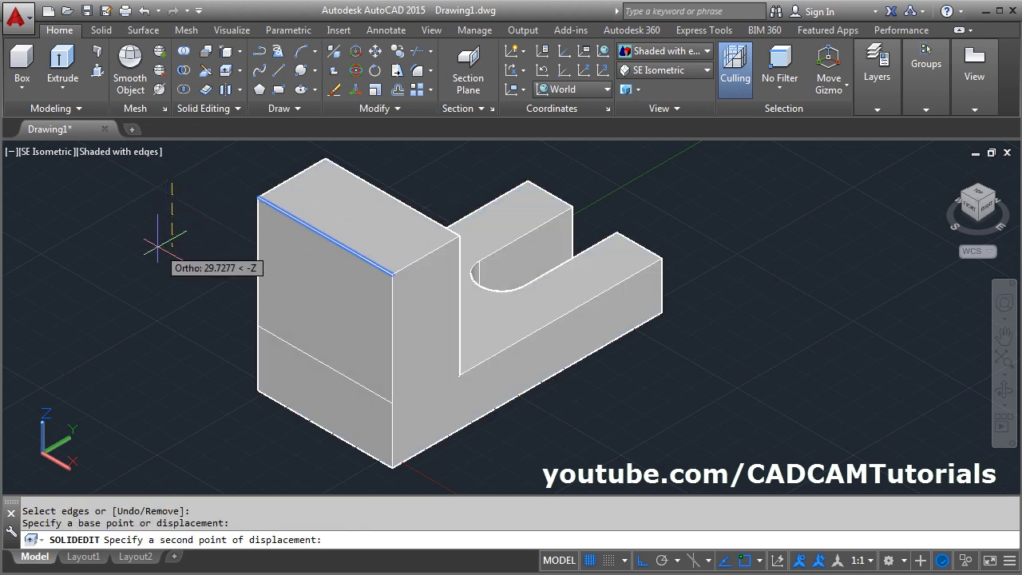
text(2)
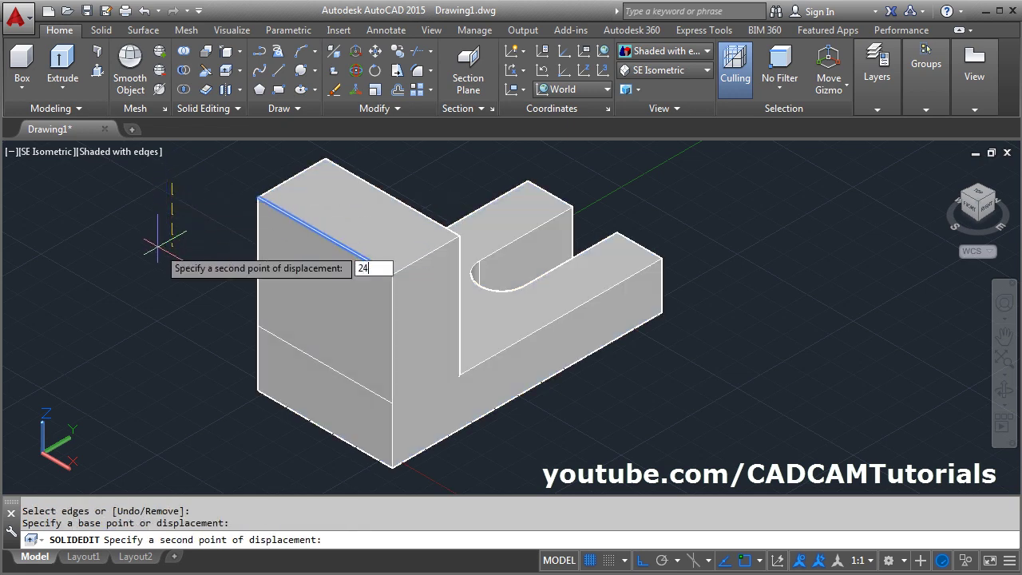
text(4)
key(Return)
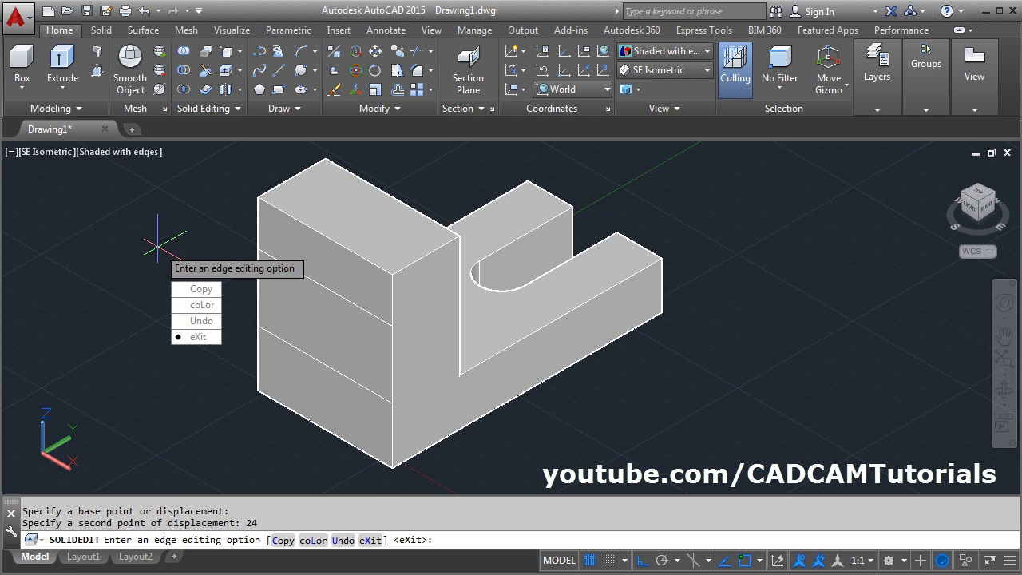
Step: Copy the block's bottom front edge upward by 48 as the circle's centre line and finish edge editing
click(202, 295)
key(alt+Tab)
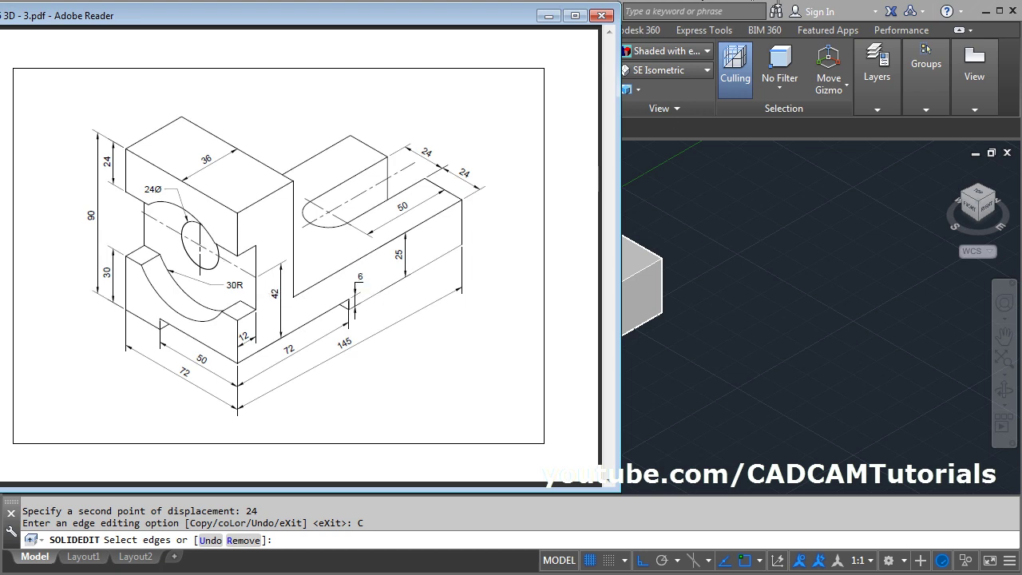
click(807, 293)
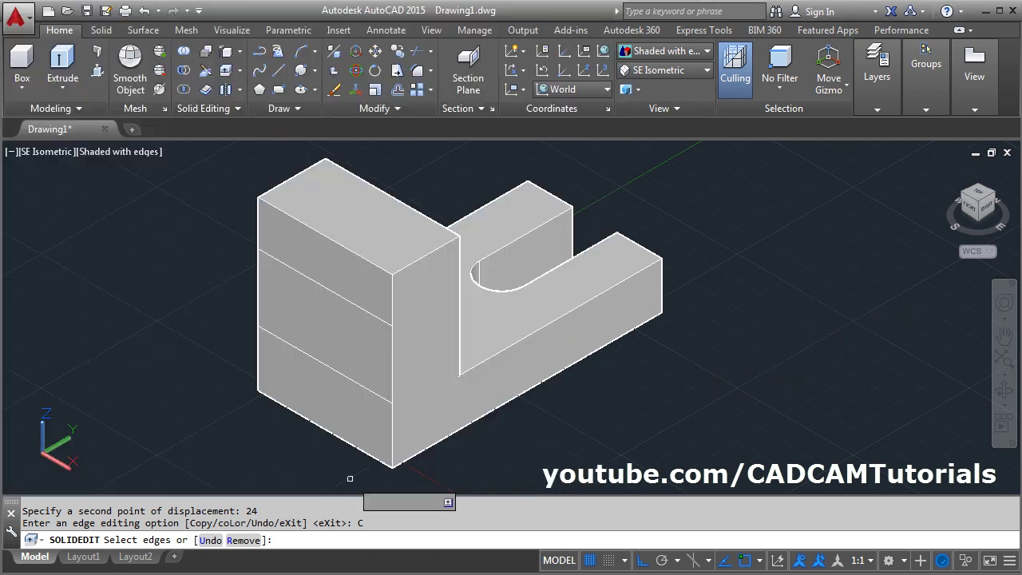
click(340, 439)
key(Return)
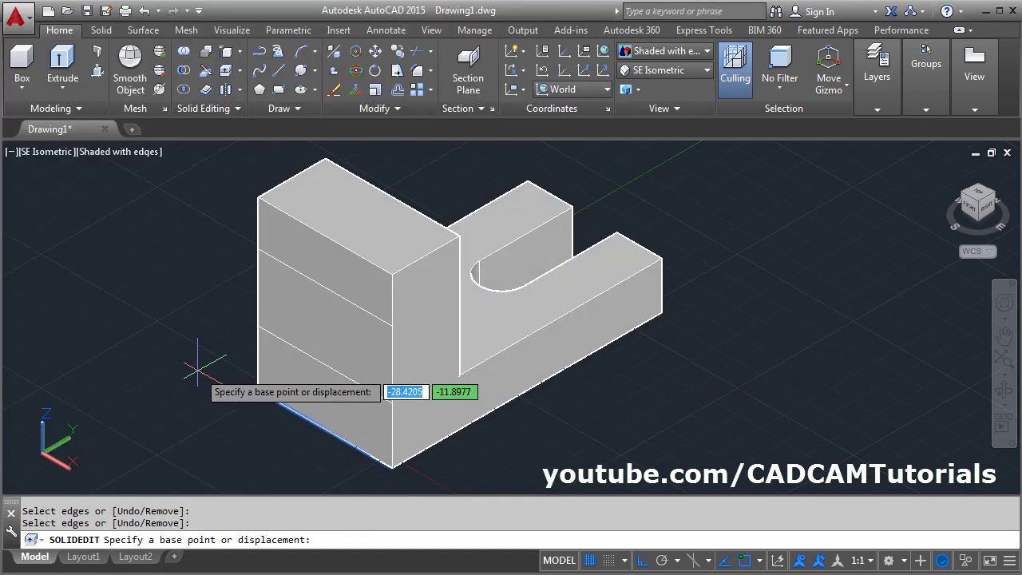
click(198, 371)
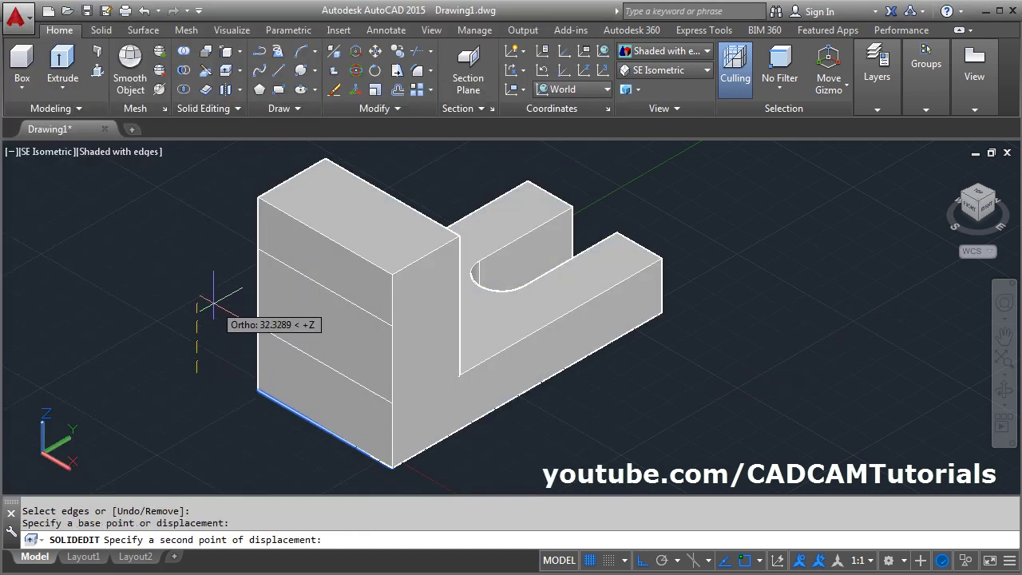
text(48)
key(Return)
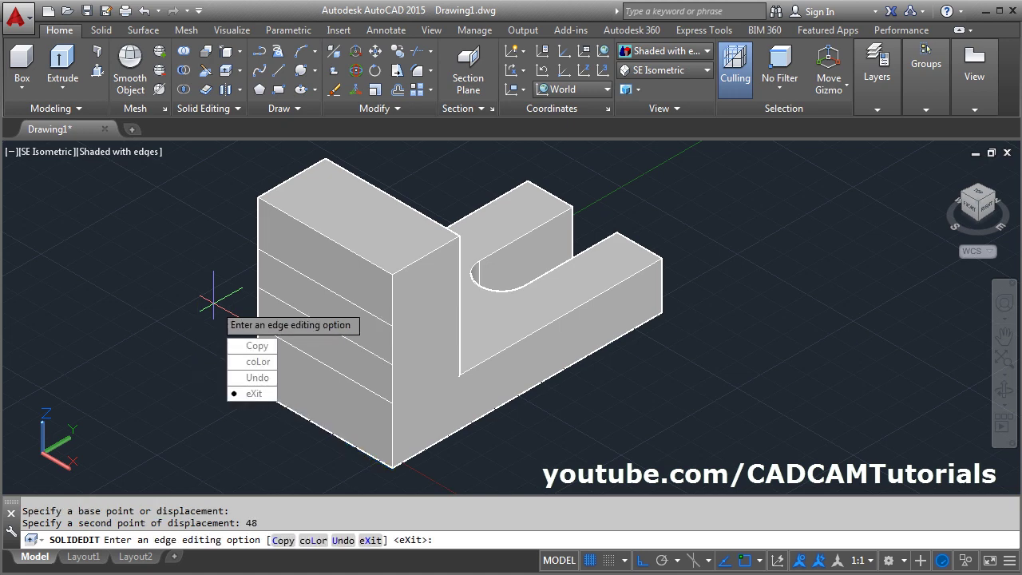
click(252, 394)
click(254, 412)
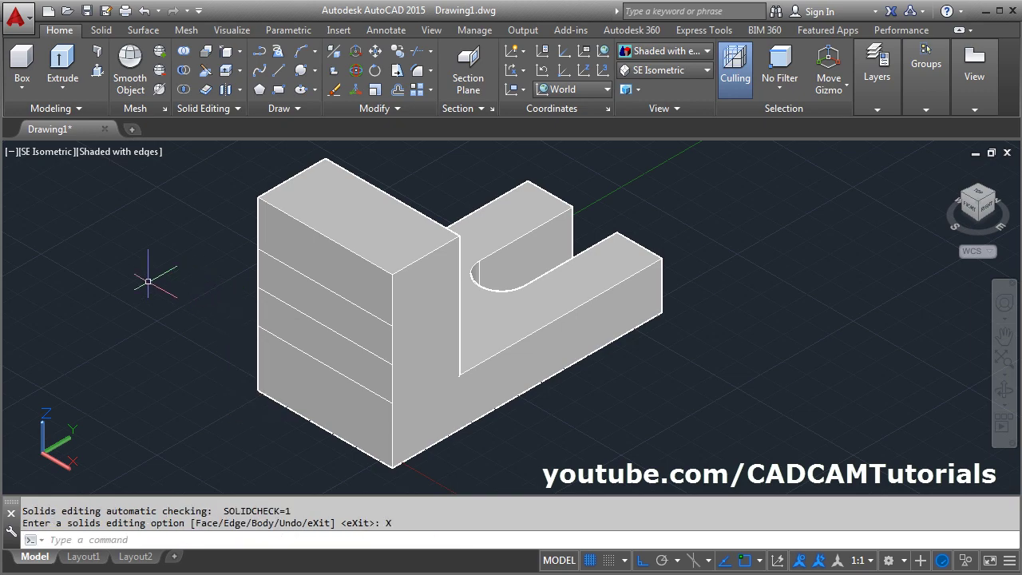
Step: Create a cylinder of radius 30 centred on the midpoint of the front face's middle line, with its axis running 12 into the block
key(alt+Tab)
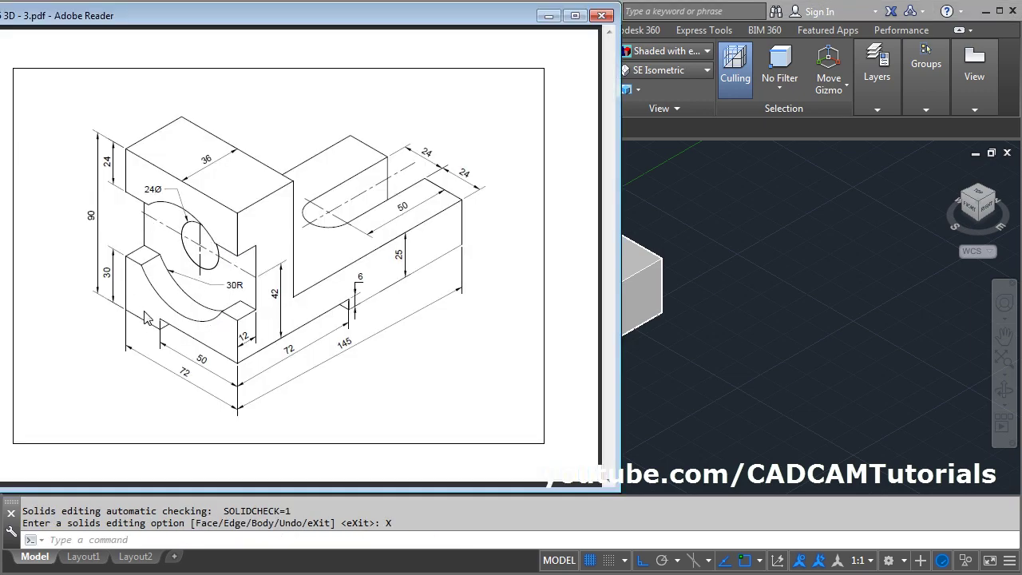
key(alt+Tab)
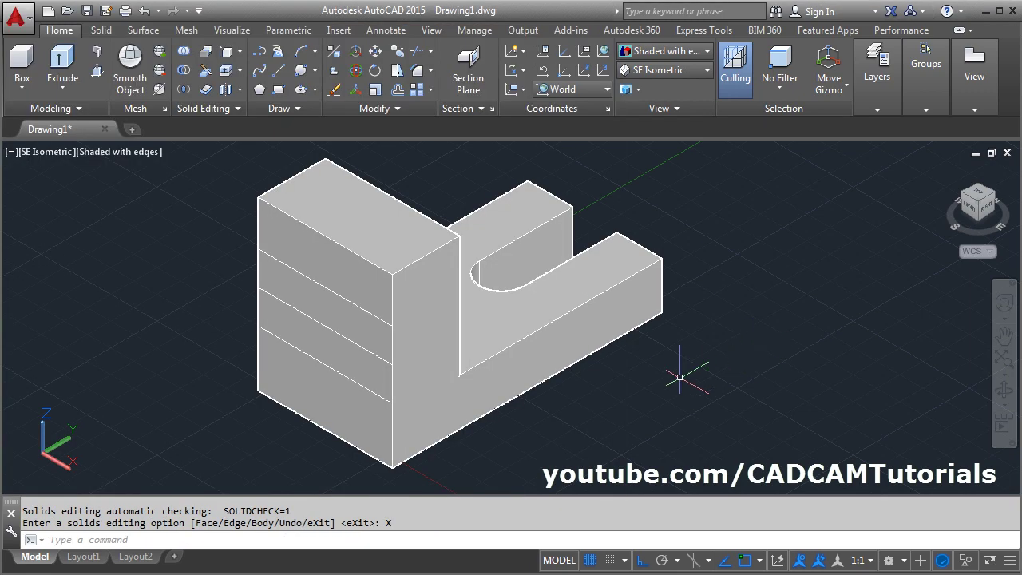
click(23, 91)
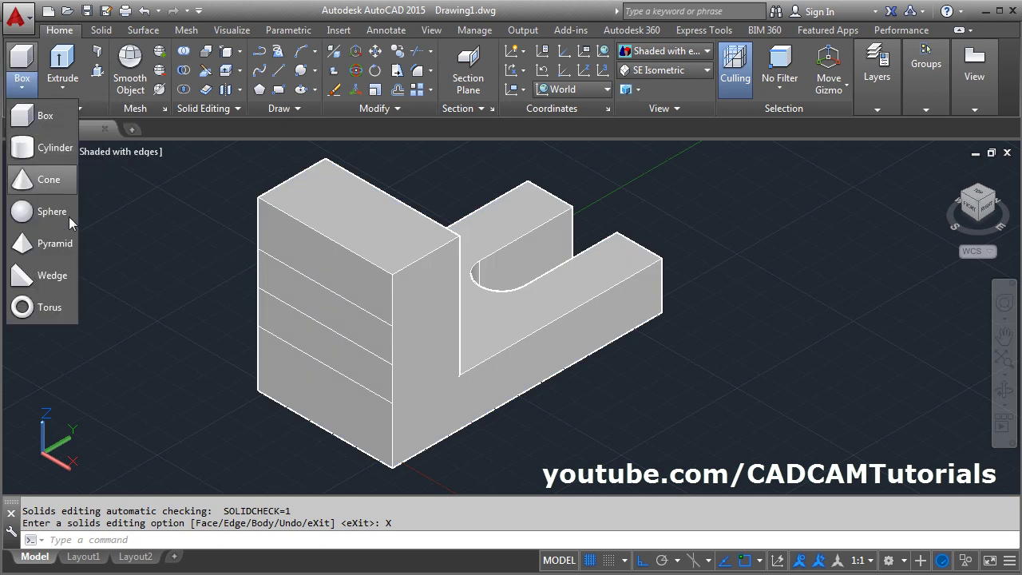
click(49, 150)
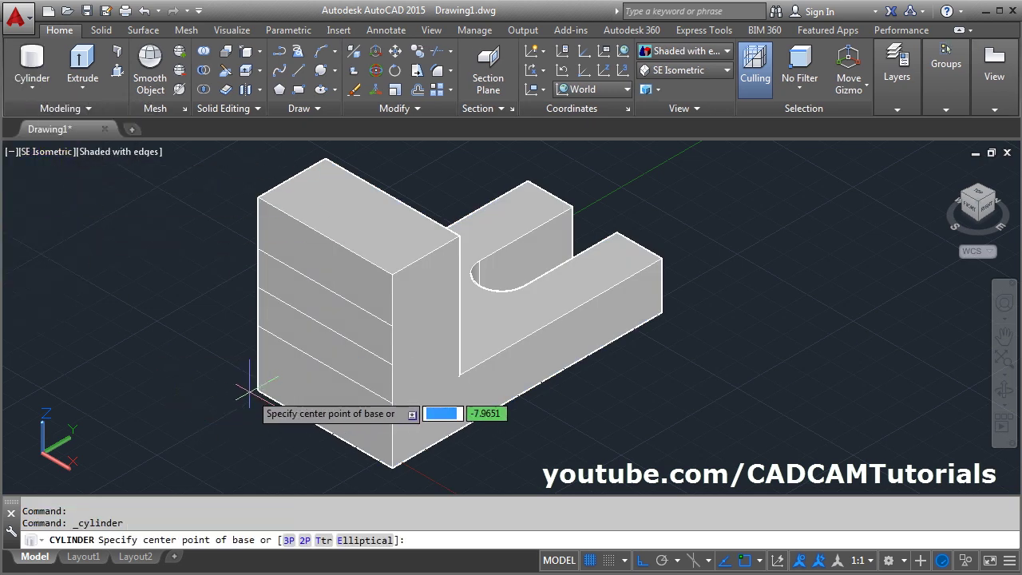
click(324, 326)
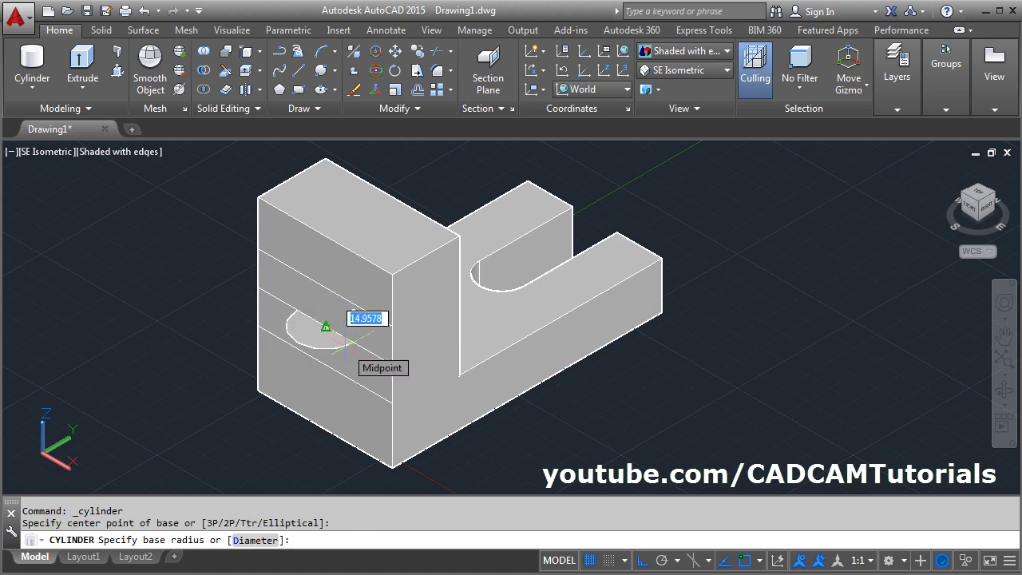
text(30)
key(Return)
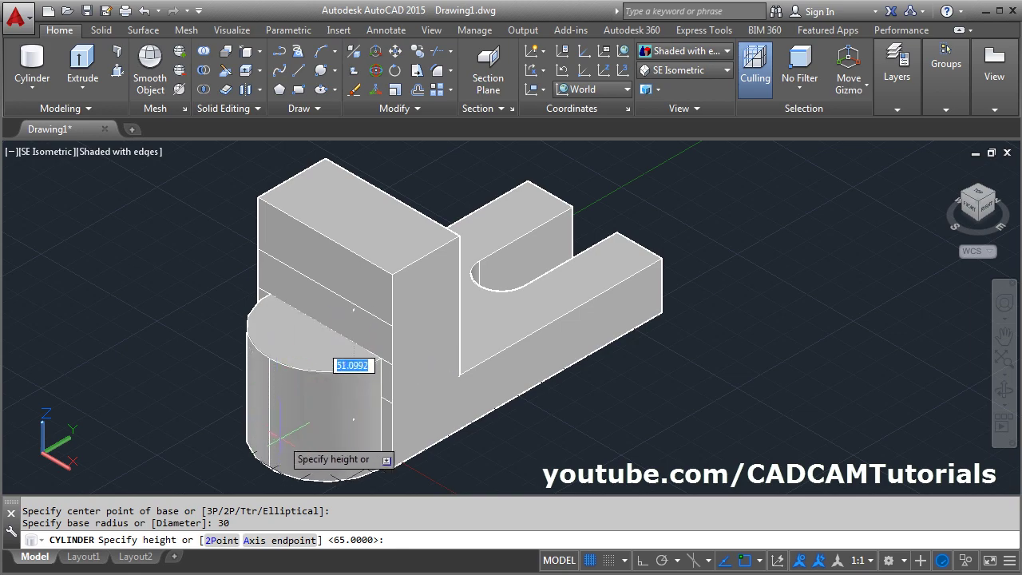
click(289, 541)
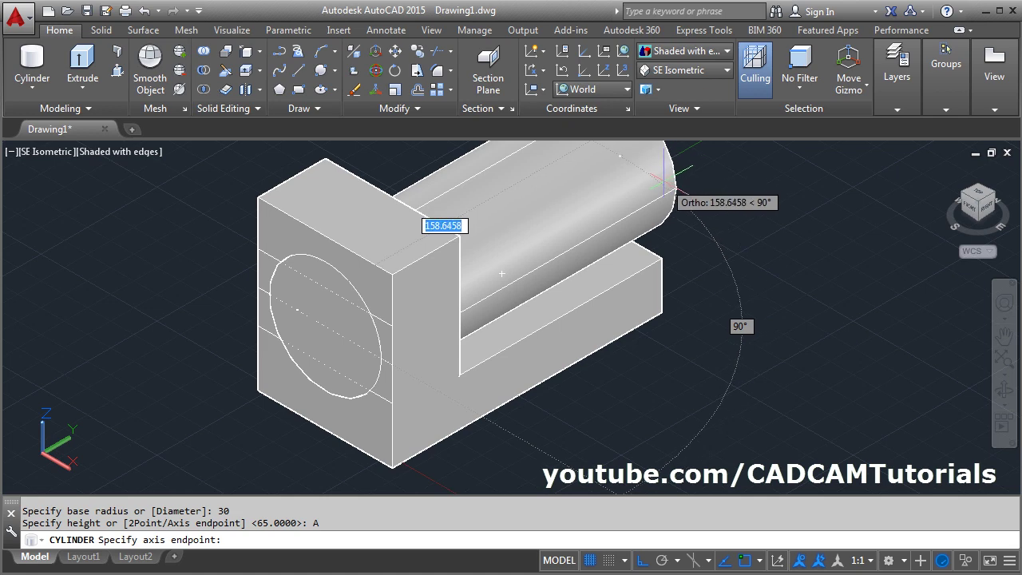
text(12)
key(Return)
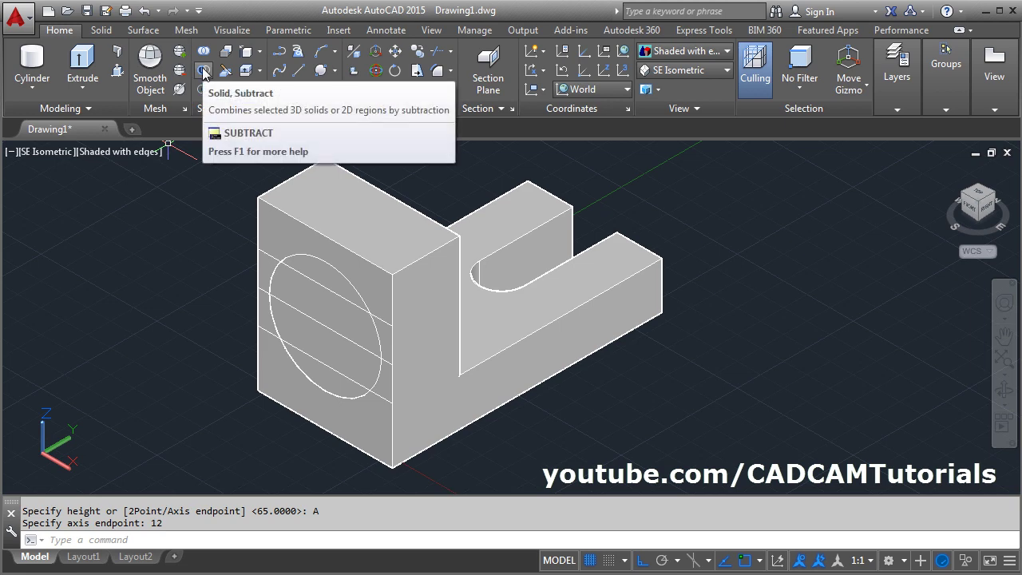
Step: Subtract the cylinder from the bracket solid to cut the round recess in the front face
click(203, 72)
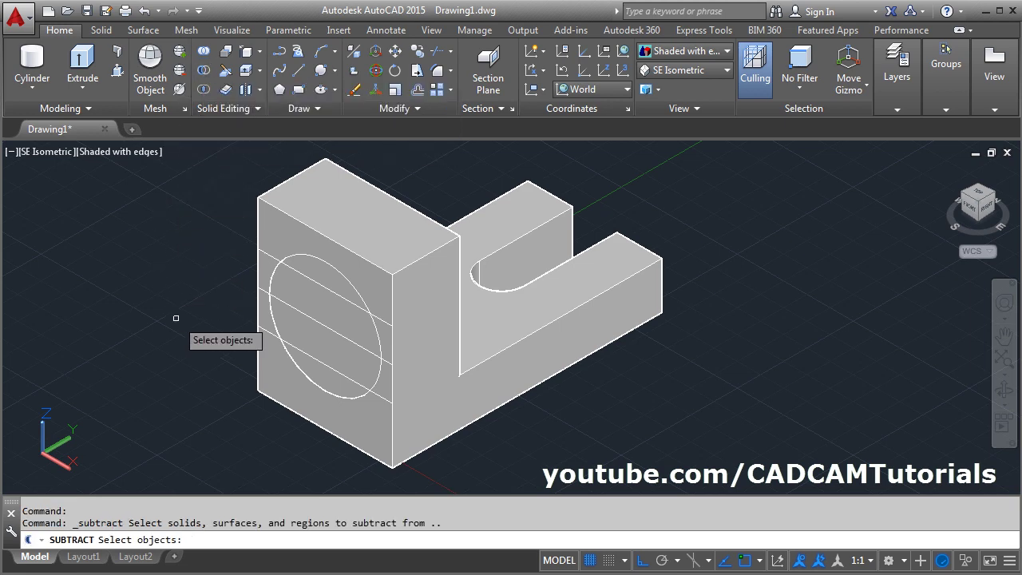
click(430, 326)
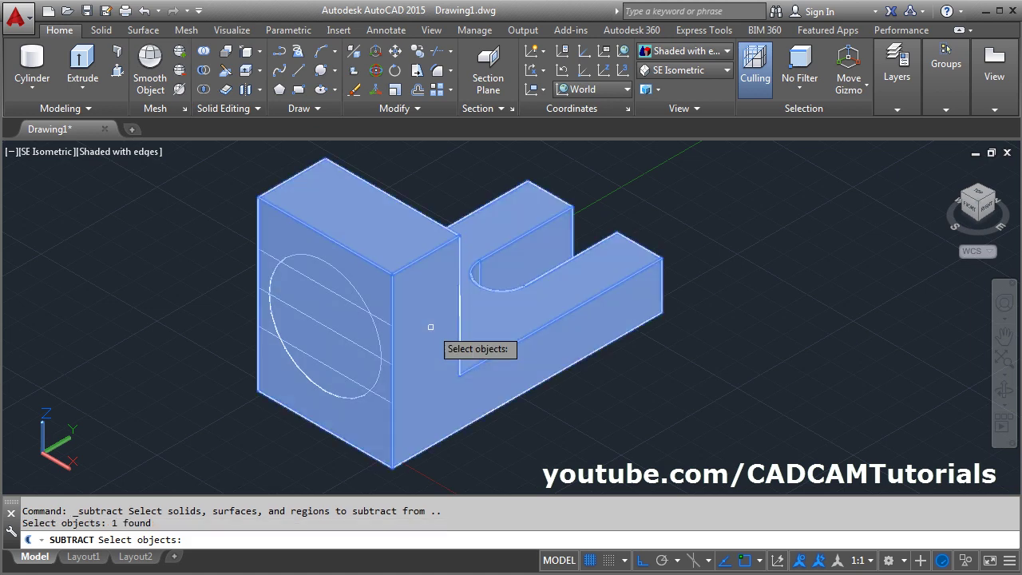
key(Return)
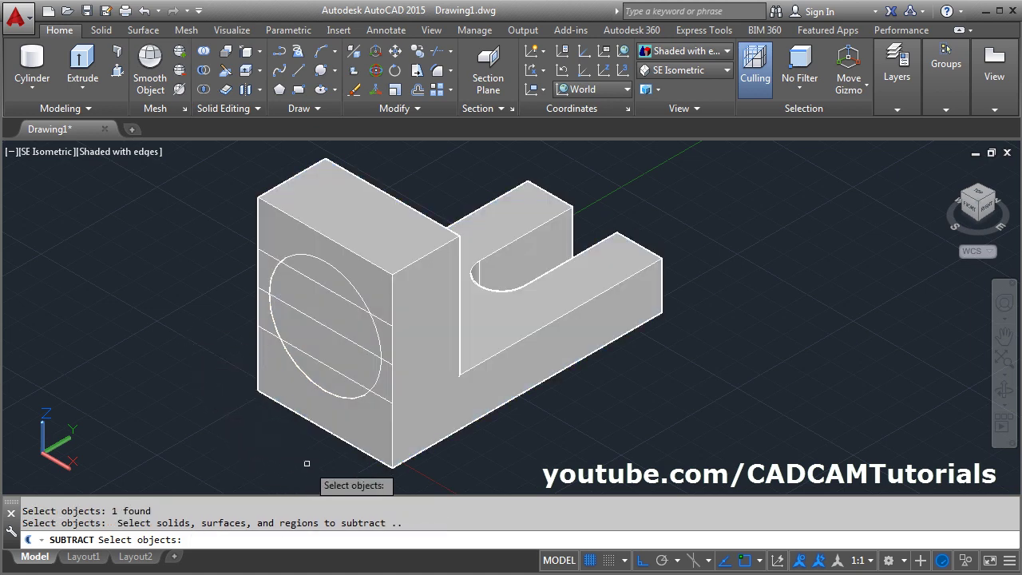
click(331, 394)
key(Return)
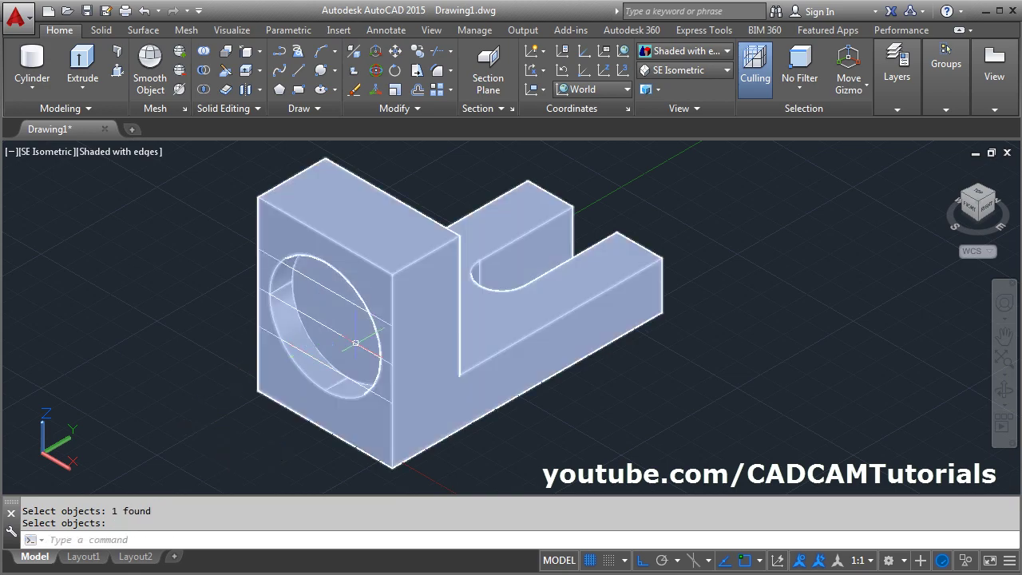
Step: Erase the middle layout line crossing the round recess on the front face
text(E)
key(Return)
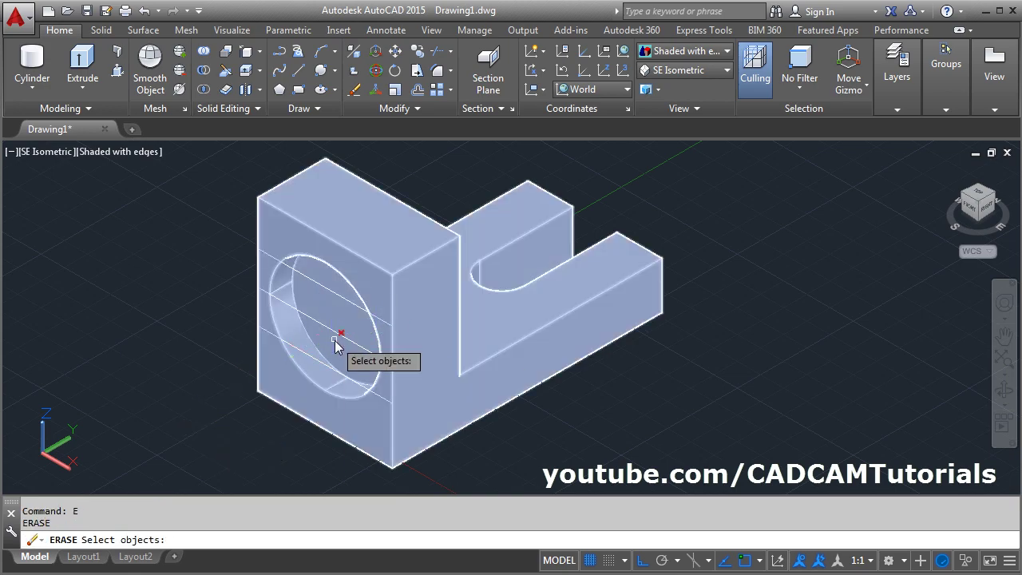
click(363, 361)
key(Return)
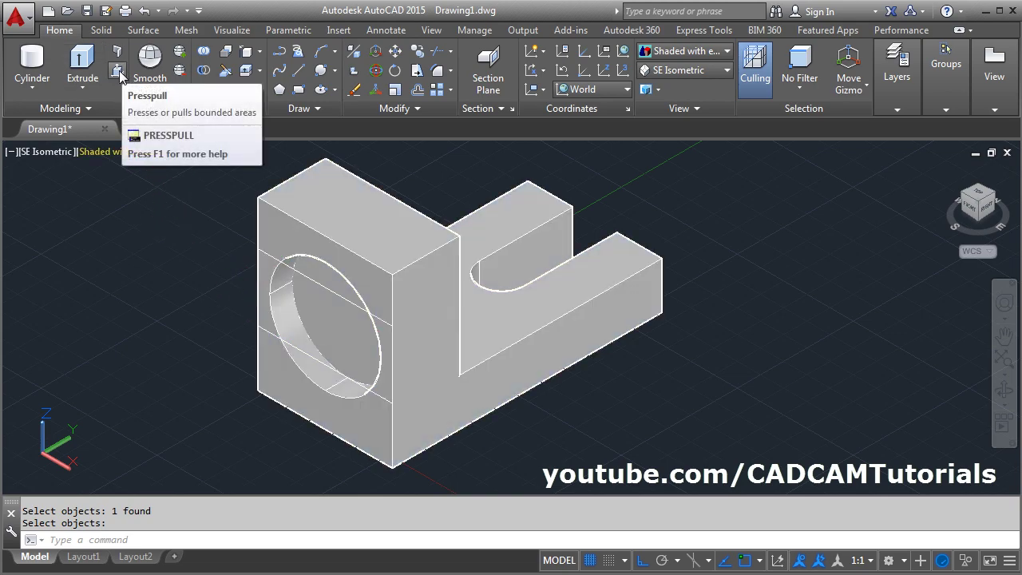
Step: Presspull the two areas on either side of the round recess, between the layout lines, 12 into the block
click(117, 71)
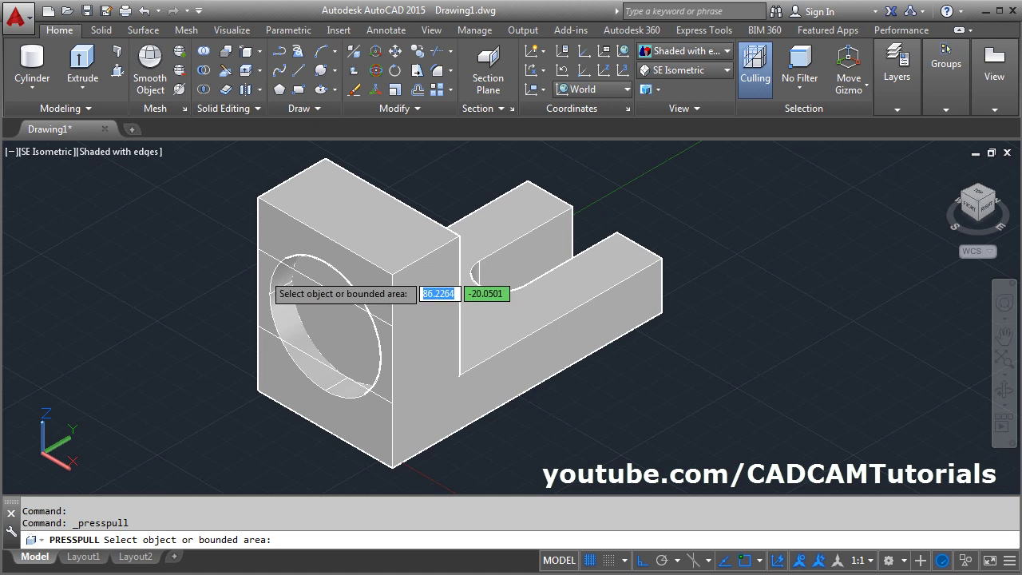
click(263, 273)
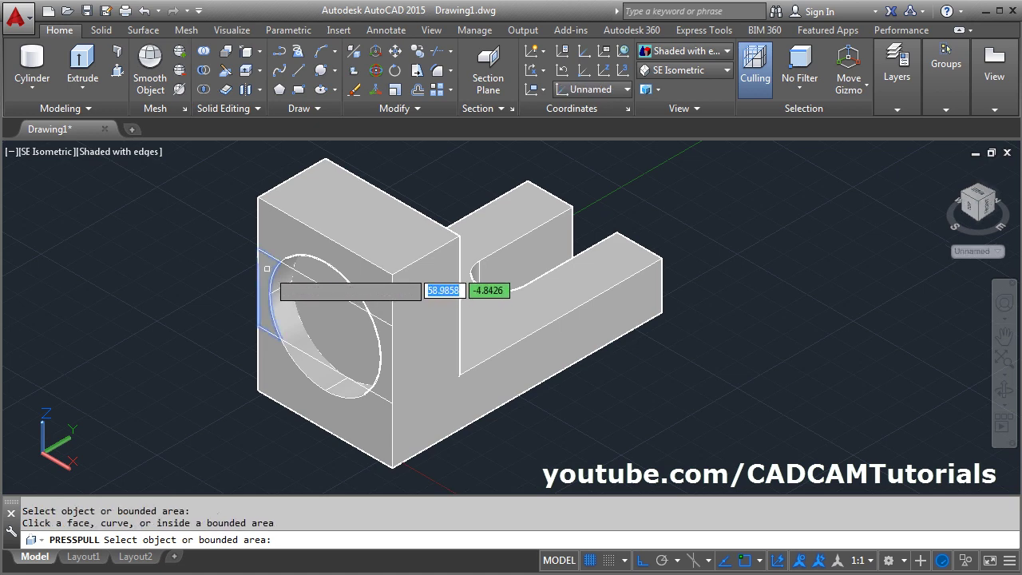
click(268, 269)
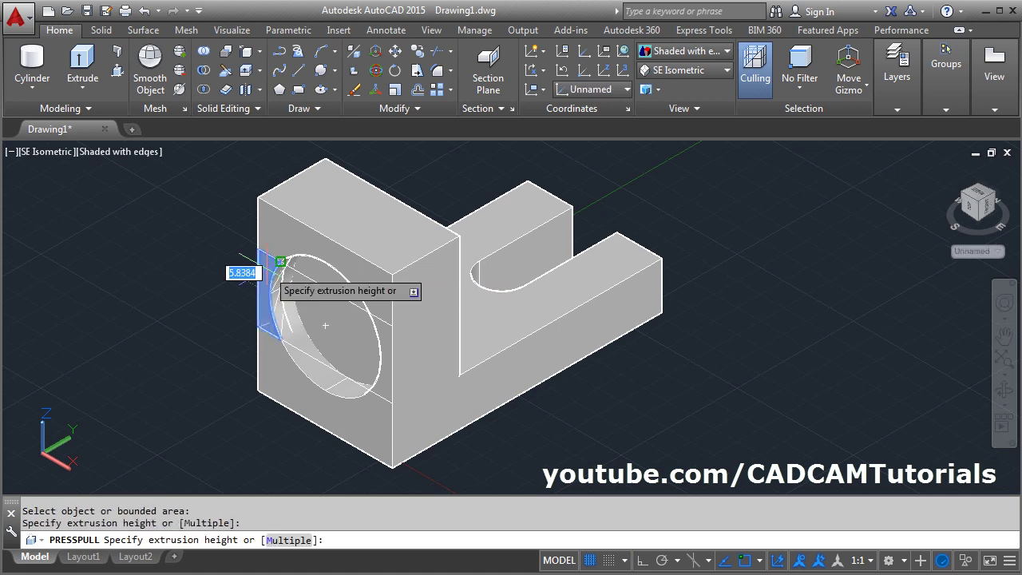
click(290, 539)
click(386, 338)
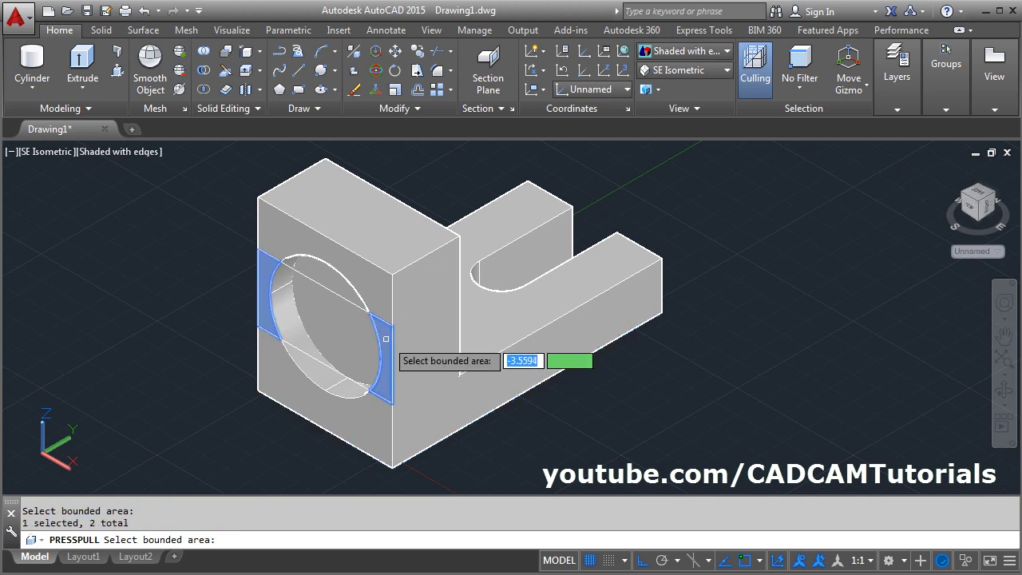
key(Return)
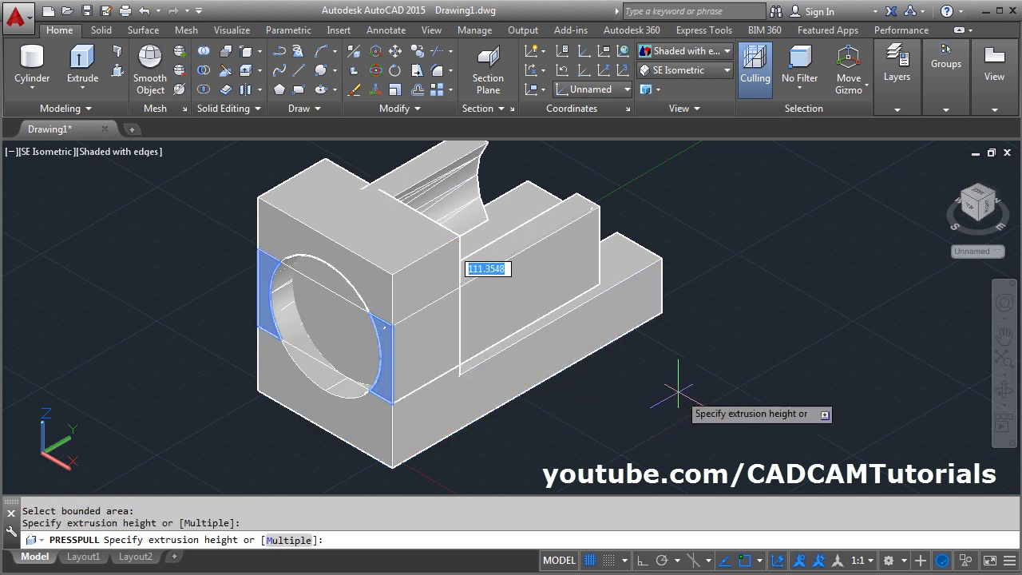
text(12)
key(Return)
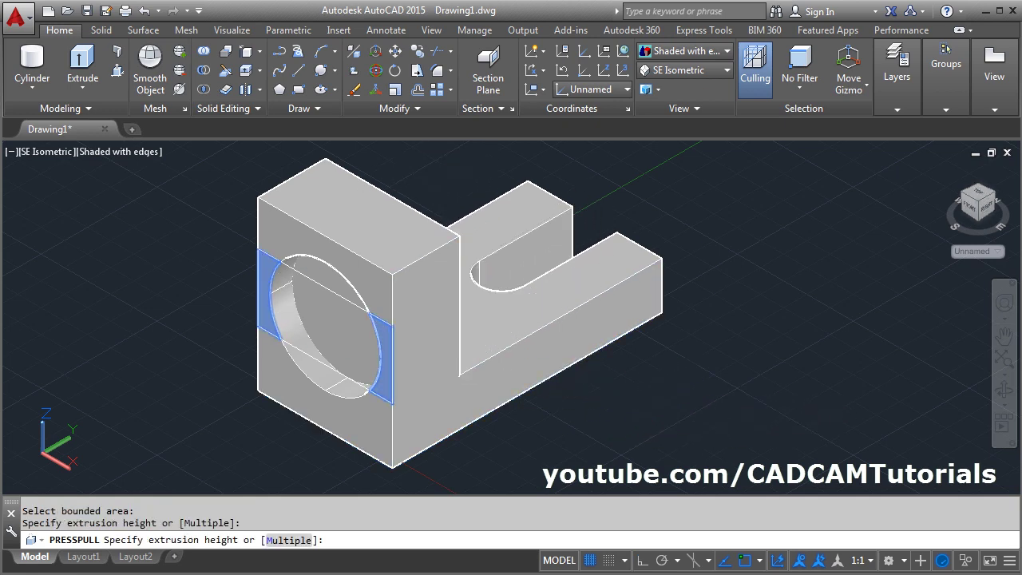
key(Escape)
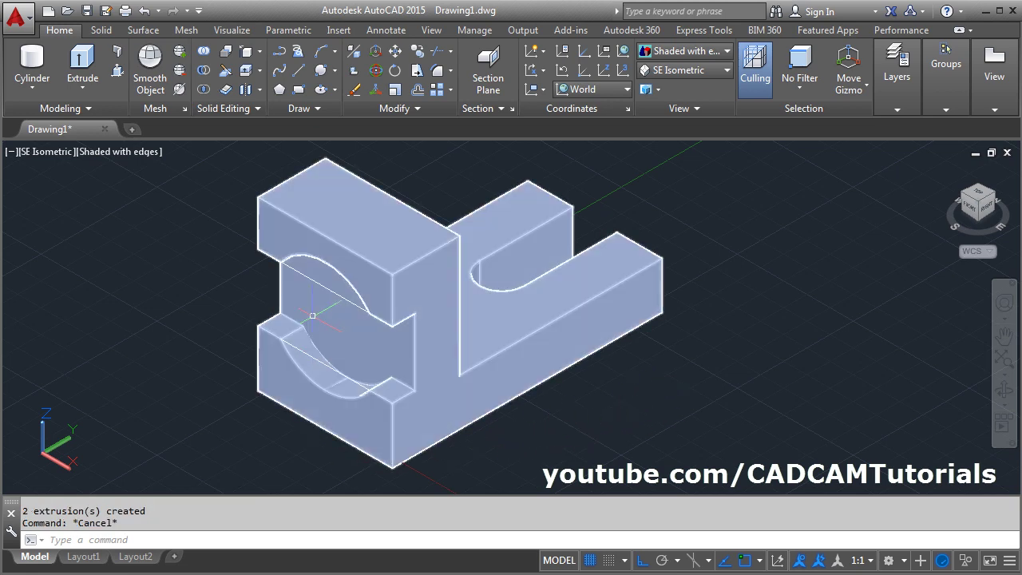
Step: Erase the two remaining layout lines across the front of the round recess
text(E)
key(Return)
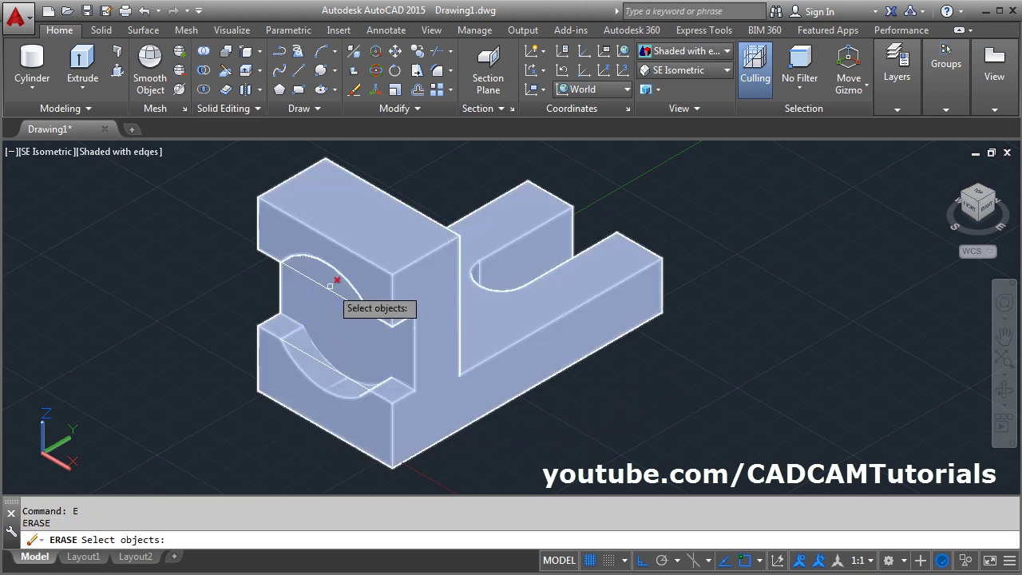
click(337, 283)
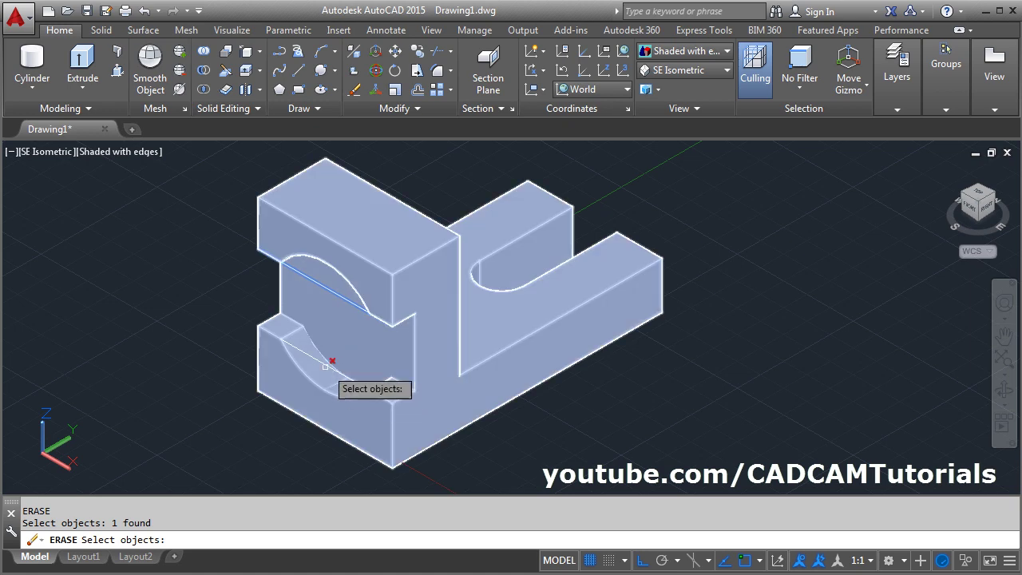
click(327, 371)
key(Return)
Step: Check the hole in the PDF drawing, and set the drawing's coordinate system to Front with the grid turned off
key(alt+Tab)
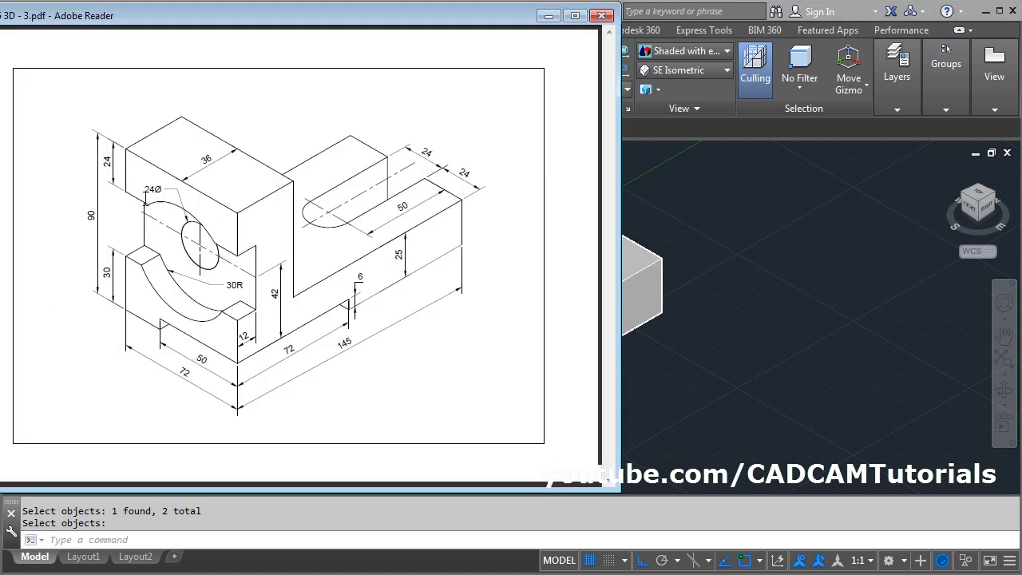
click(762, 322)
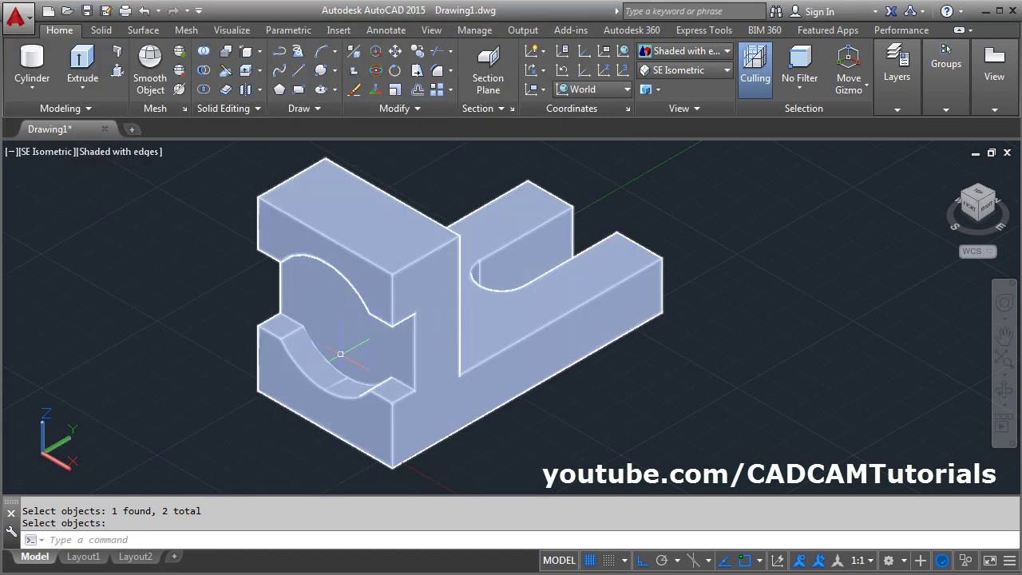
click(605, 89)
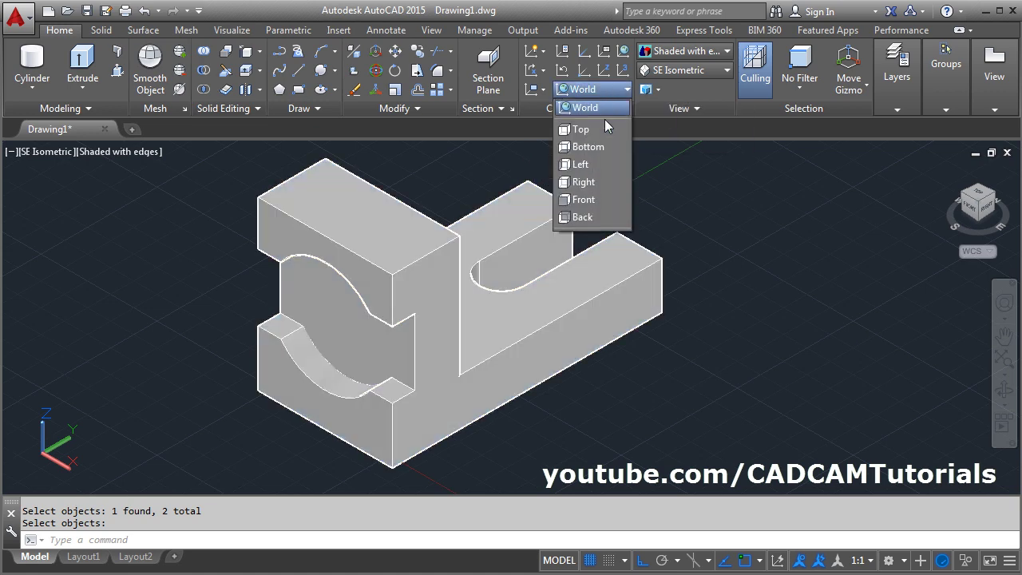
click(584, 199)
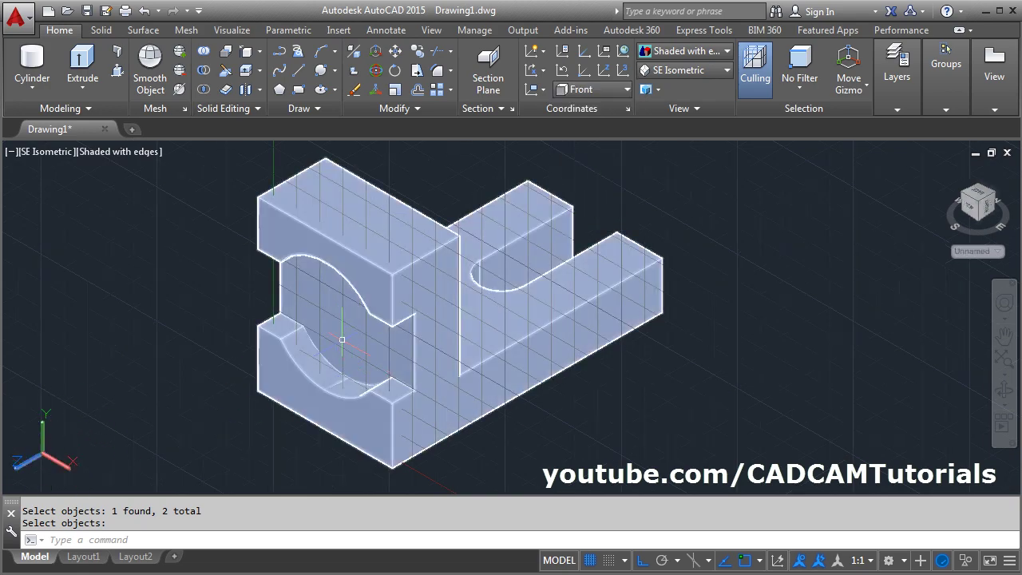
click(592, 560)
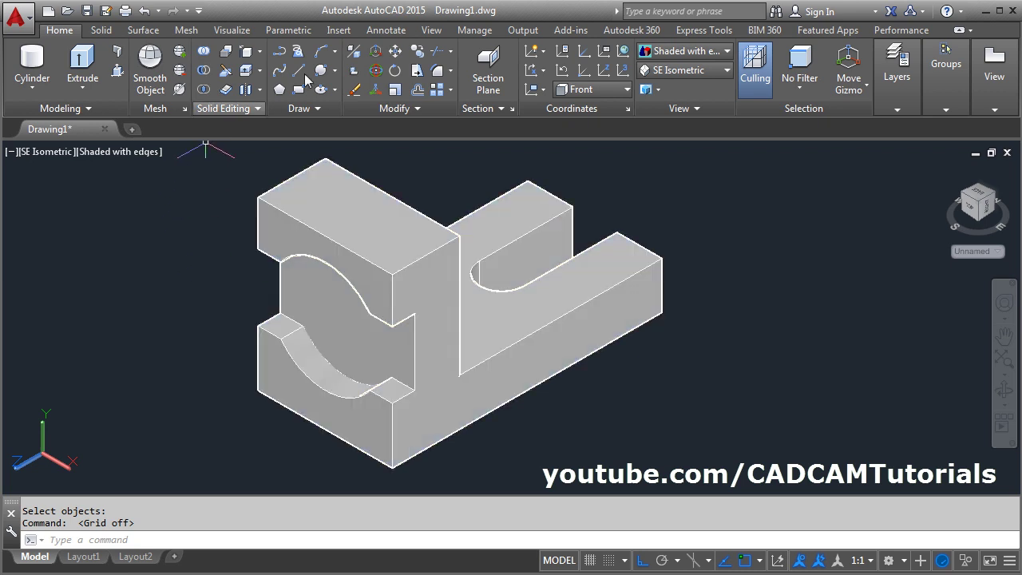
Step: Draw a circle of radius 12 on the recess's back face, centred on the round recess
click(335, 70)
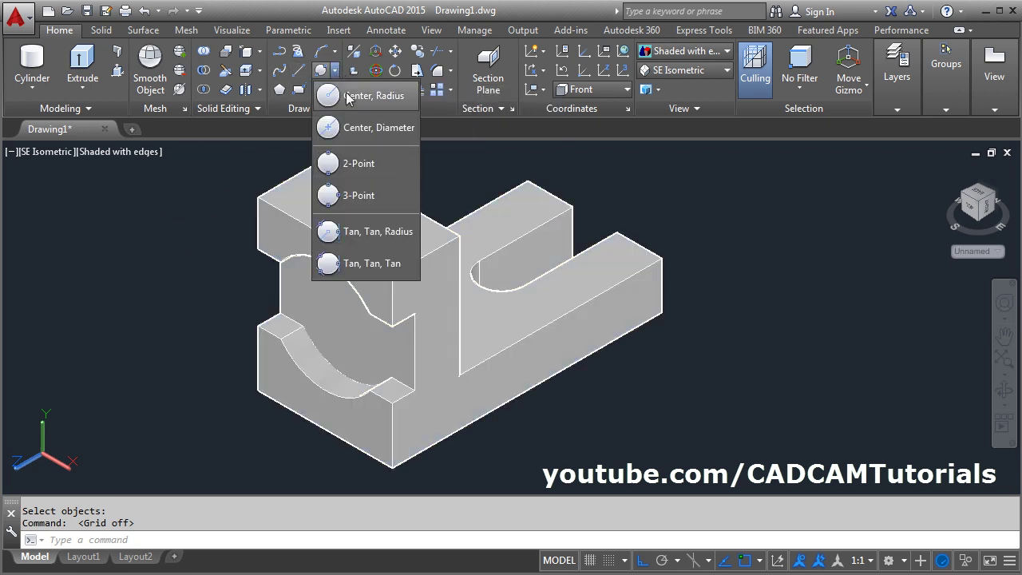
click(343, 95)
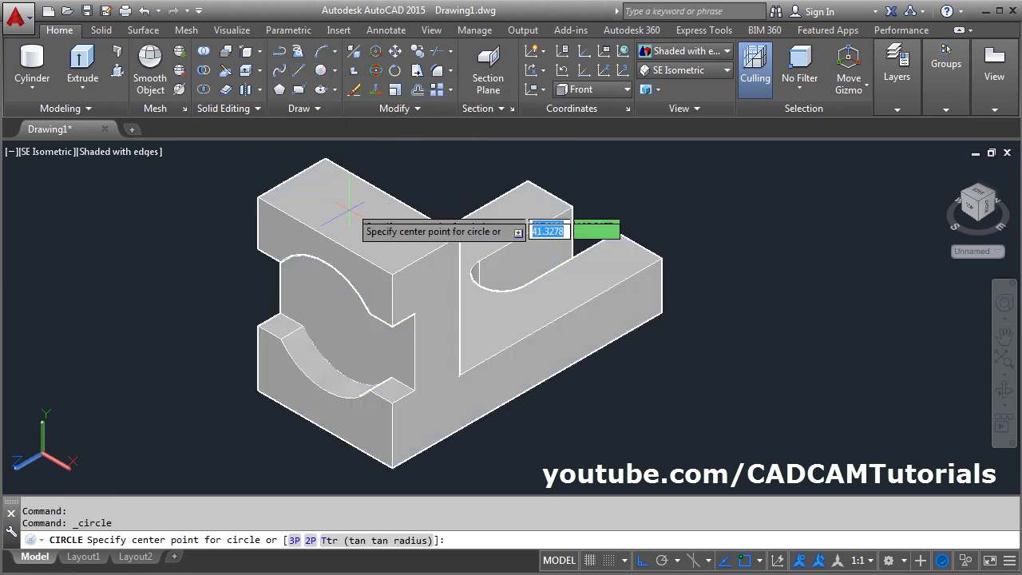
click(351, 317)
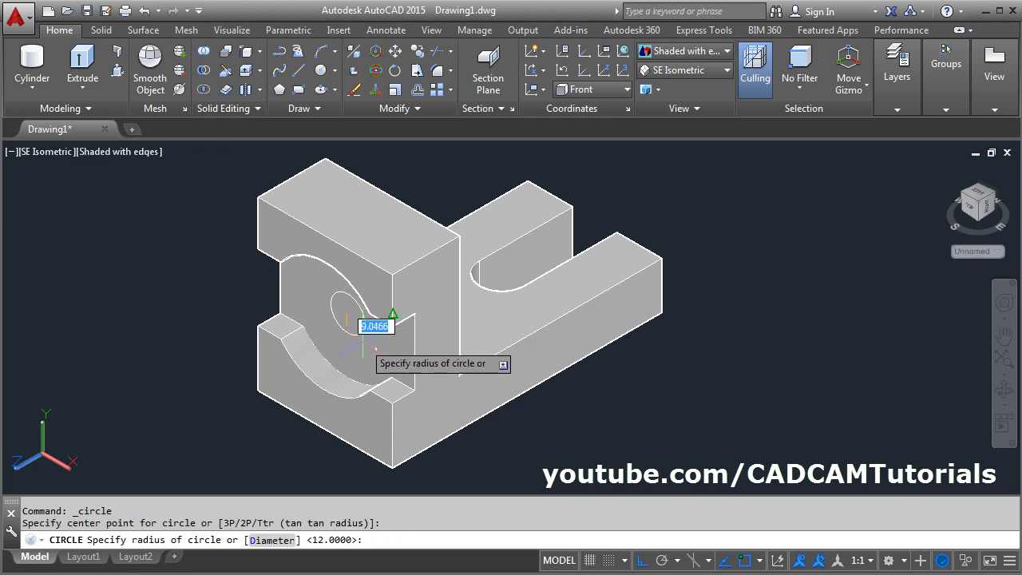
text(12)
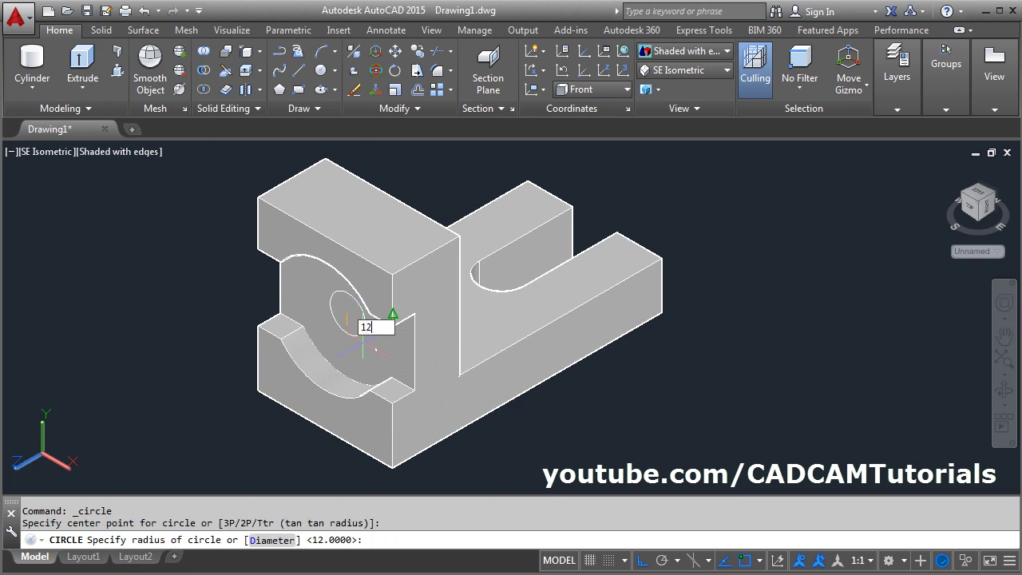
key(Return)
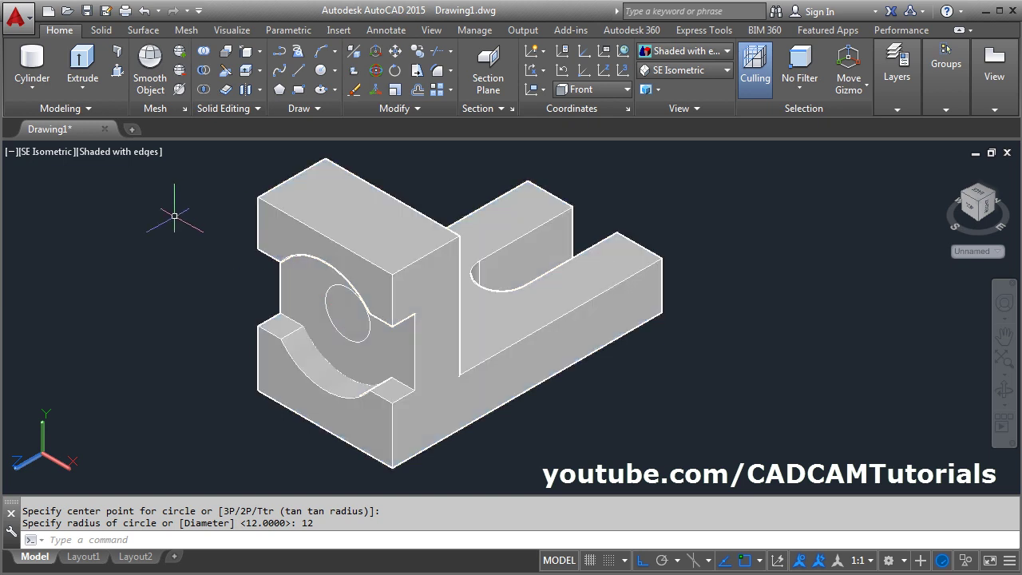
Step: Presspull the circle backward through the upright block to cut the through hole
click(117, 71)
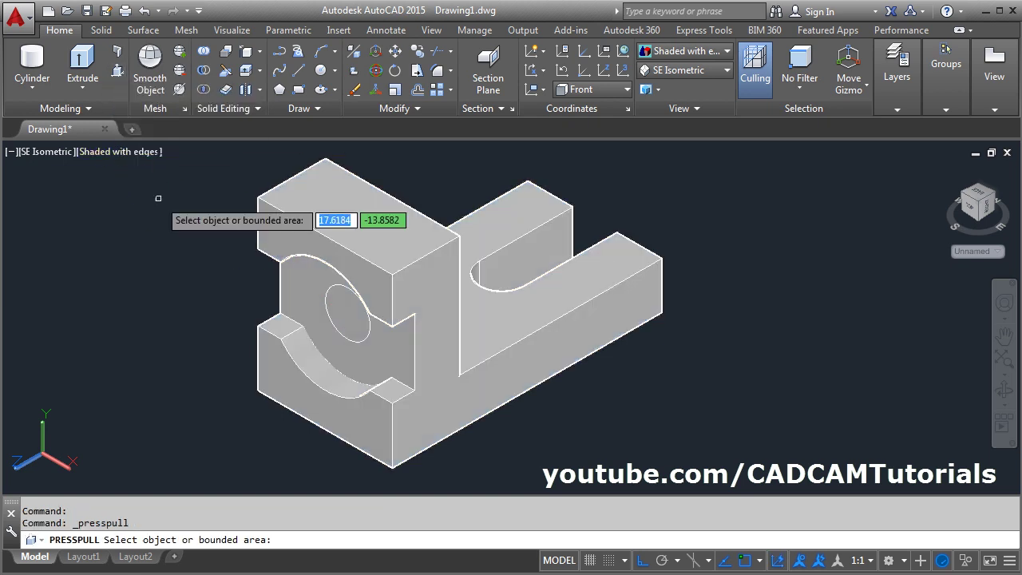
click(352, 319)
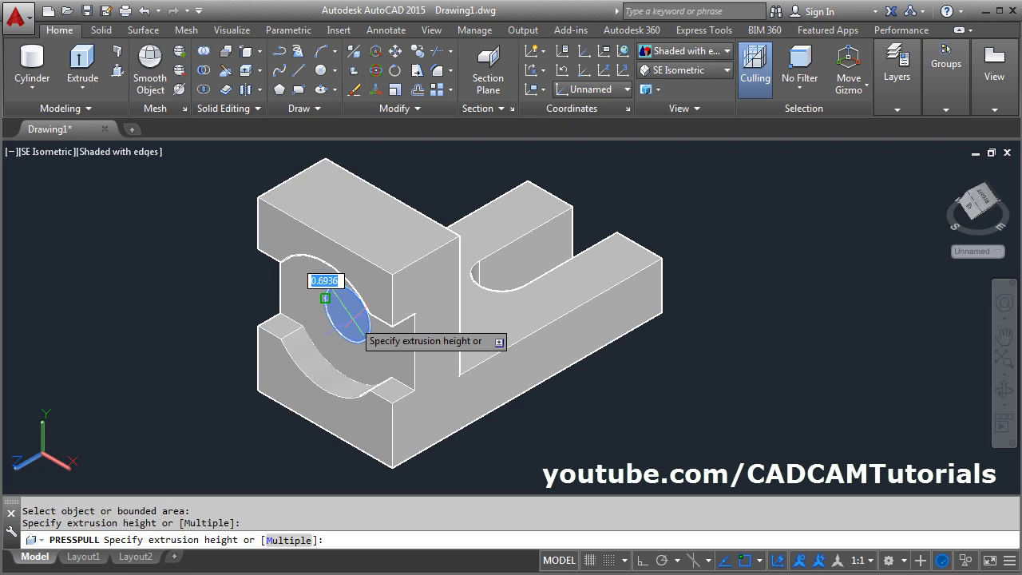
click(682, 208)
key(Return)
Step: Check the bottom notch dimensions in the PDF drawing and copy the base's long bottom side edge upward by 6
key(alt+Tab)
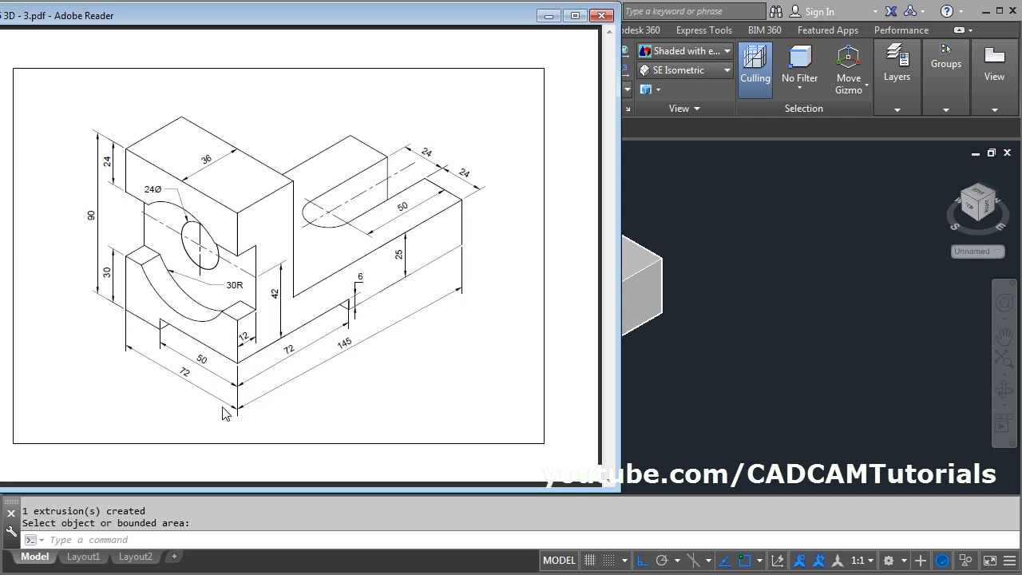
key(alt+Tab)
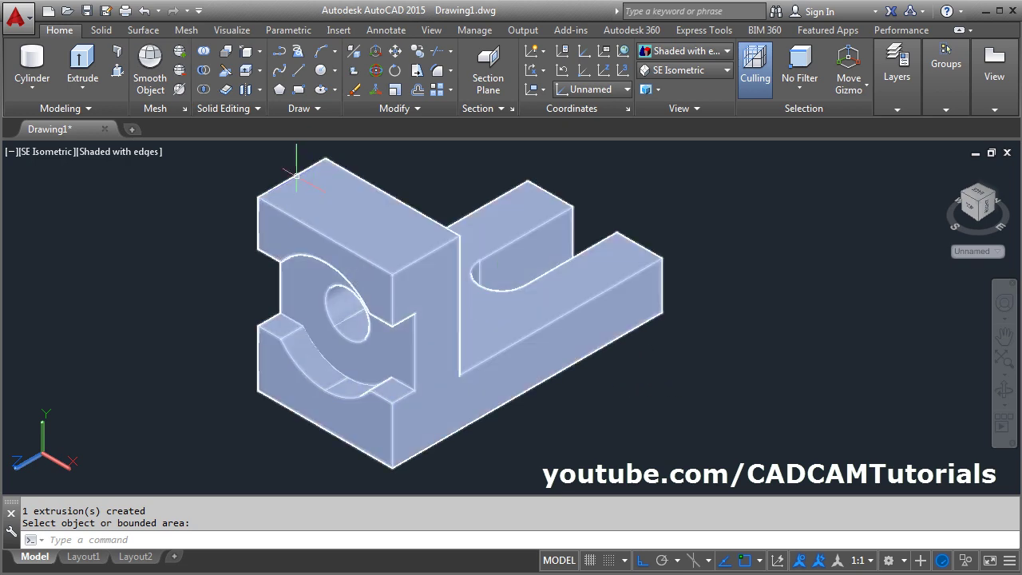
click(247, 52)
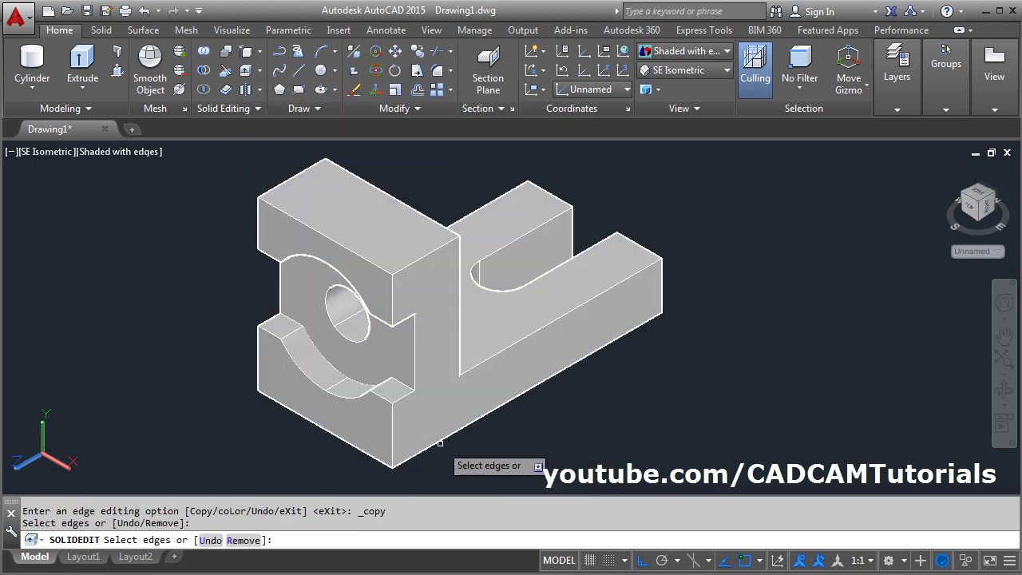
click(438, 441)
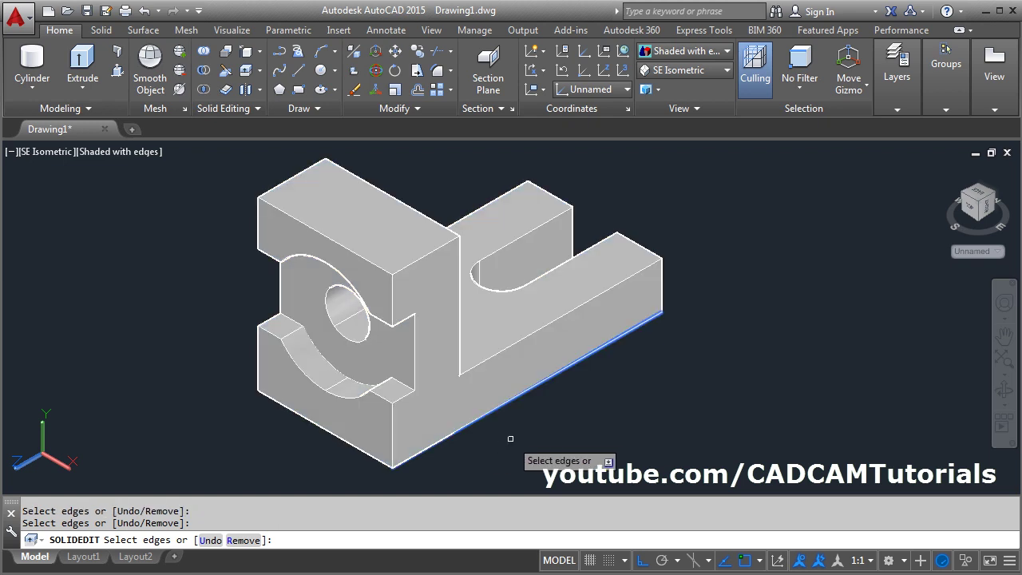
key(Return)
click(718, 293)
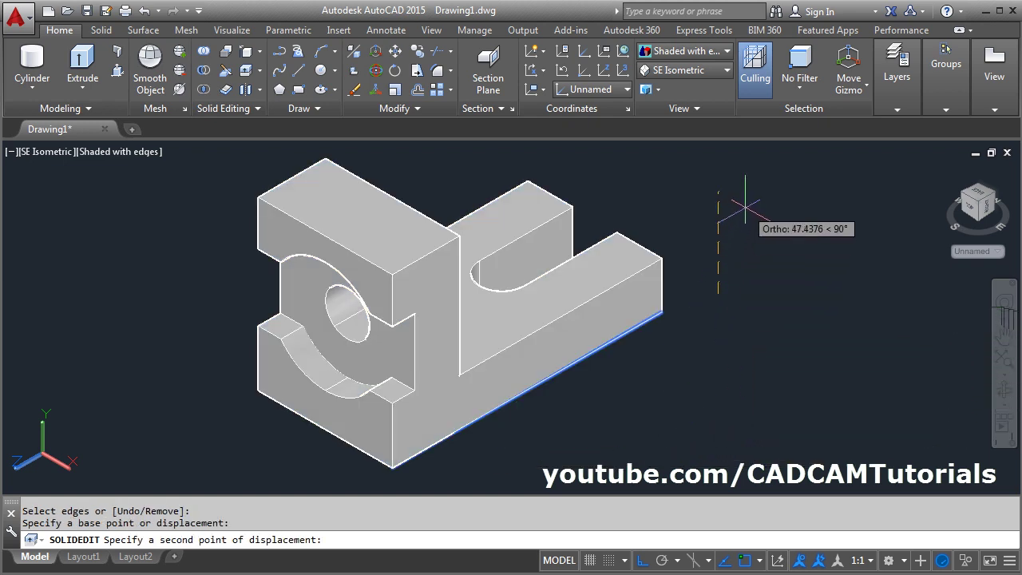
text(6)
key(Return)
Step: Copy the lower vertical edge at the block's front corner 72 backward along the base and finish edge editing
key(Down)
key(Return)
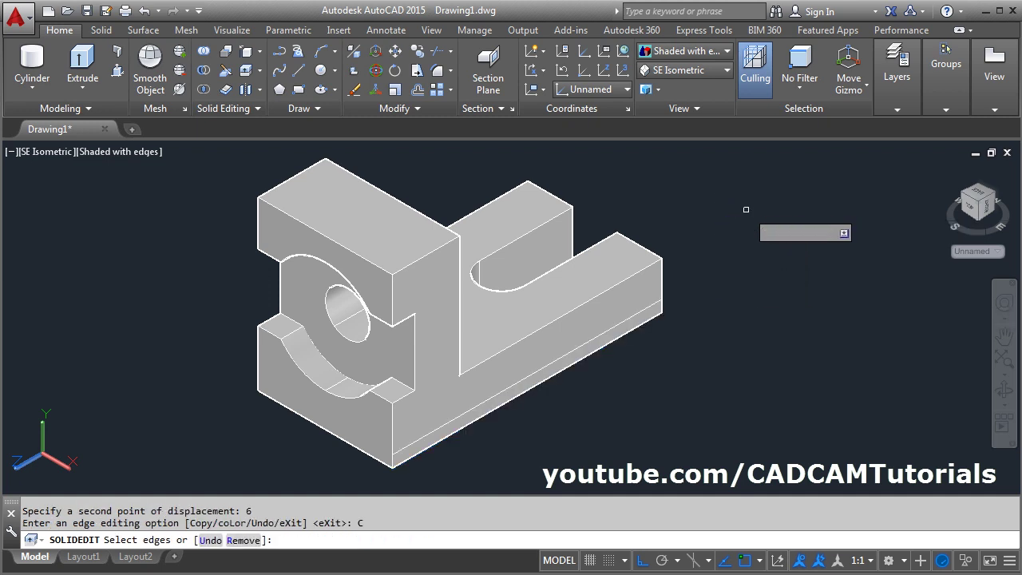
click(392, 435)
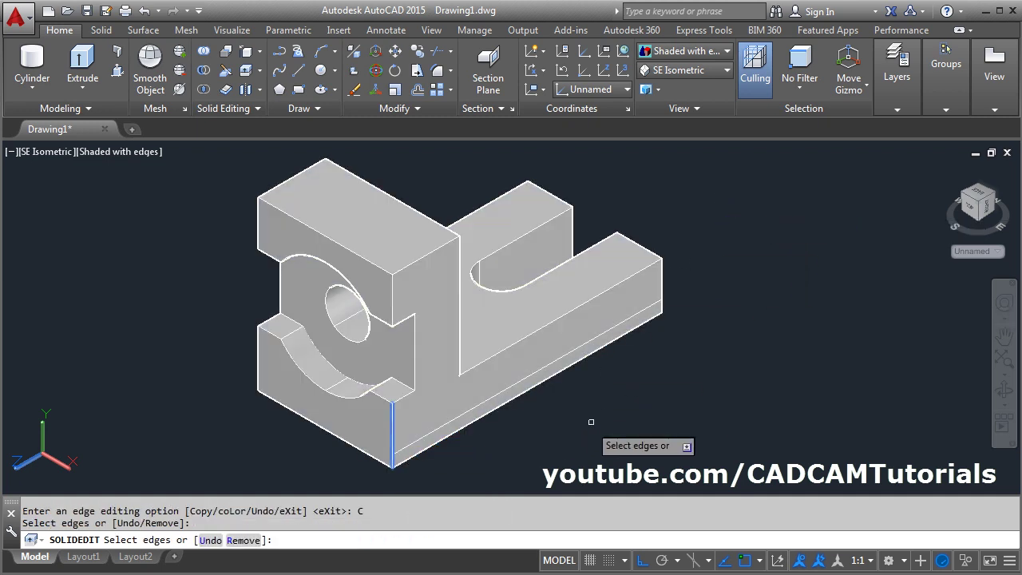
key(Return)
click(501, 461)
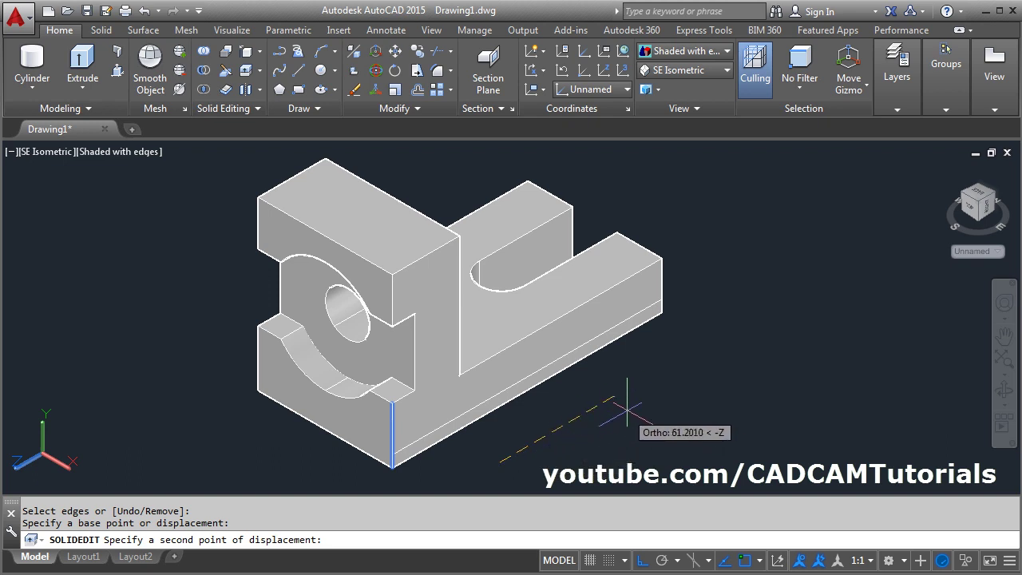
text(7)
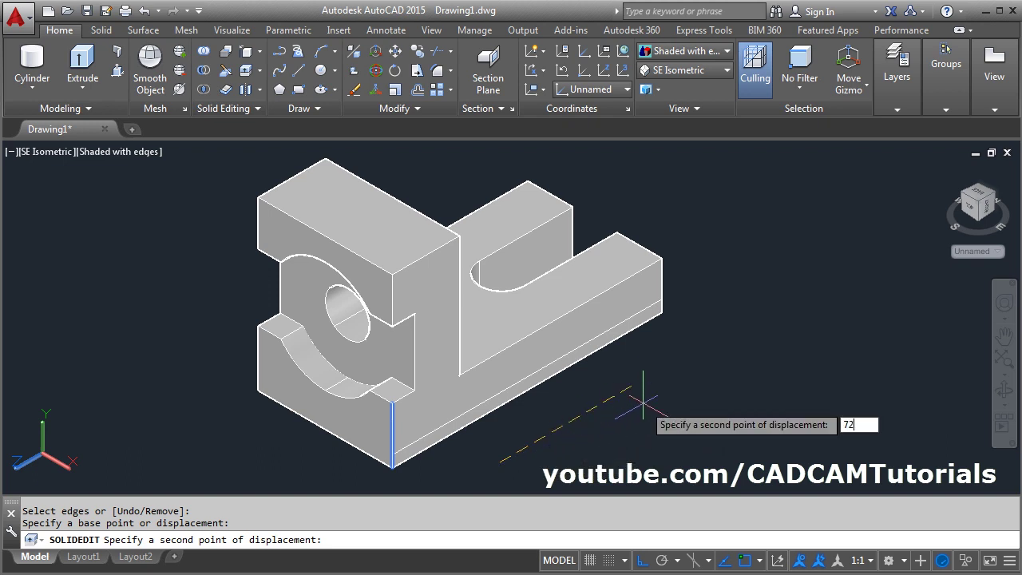
text(2)
key(Return)
click(680, 492)
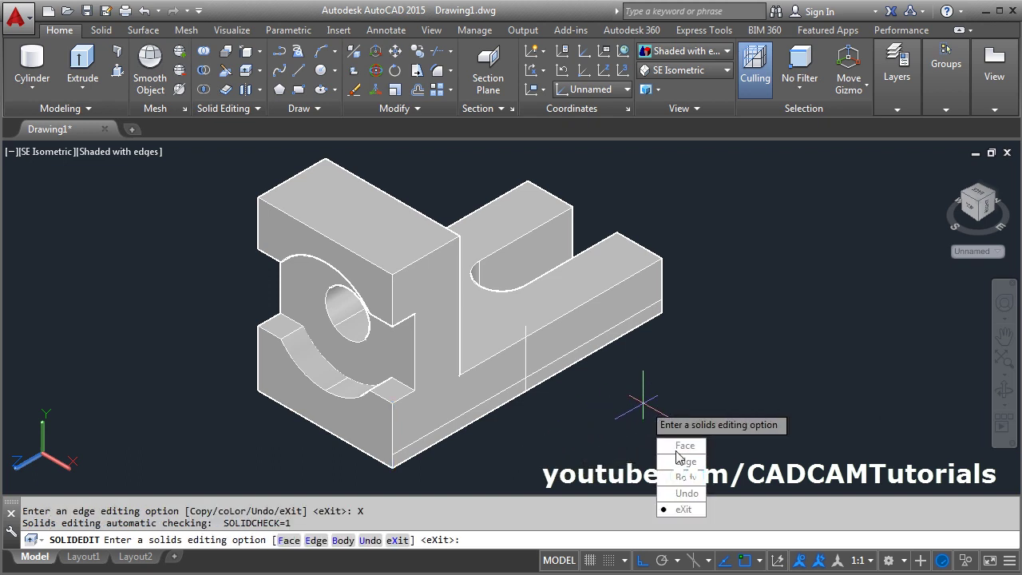
click(679, 510)
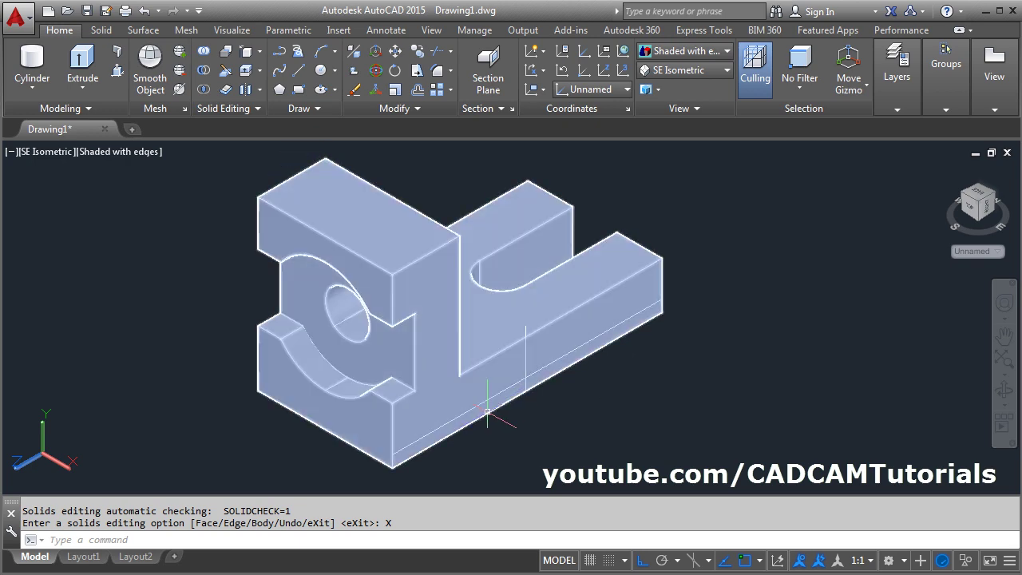
Step: Presspull the narrow area enclosed by the copied edges 50 into the solid to cut the bottom notch
click(116, 71)
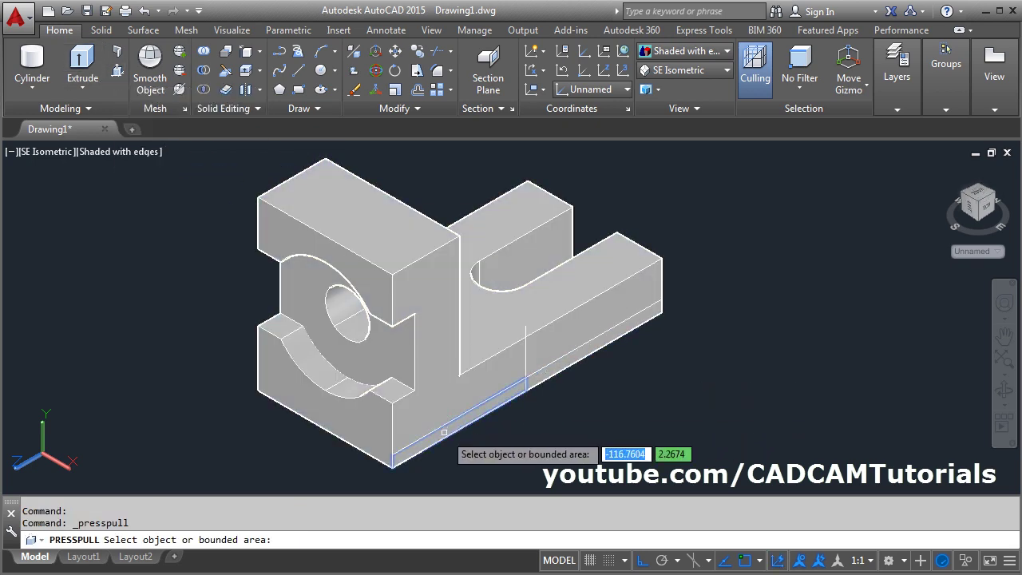
click(471, 415)
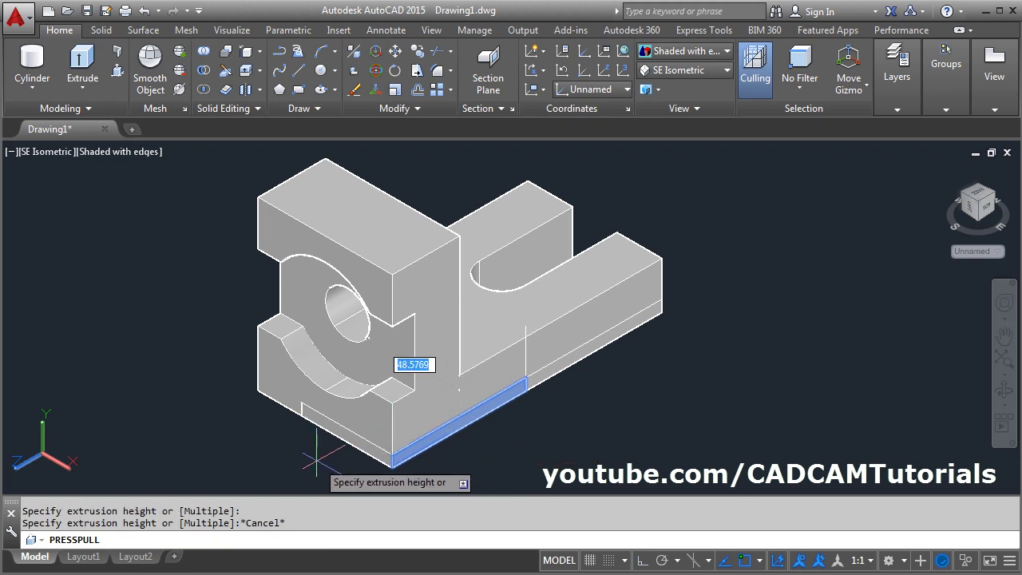
key(Return)
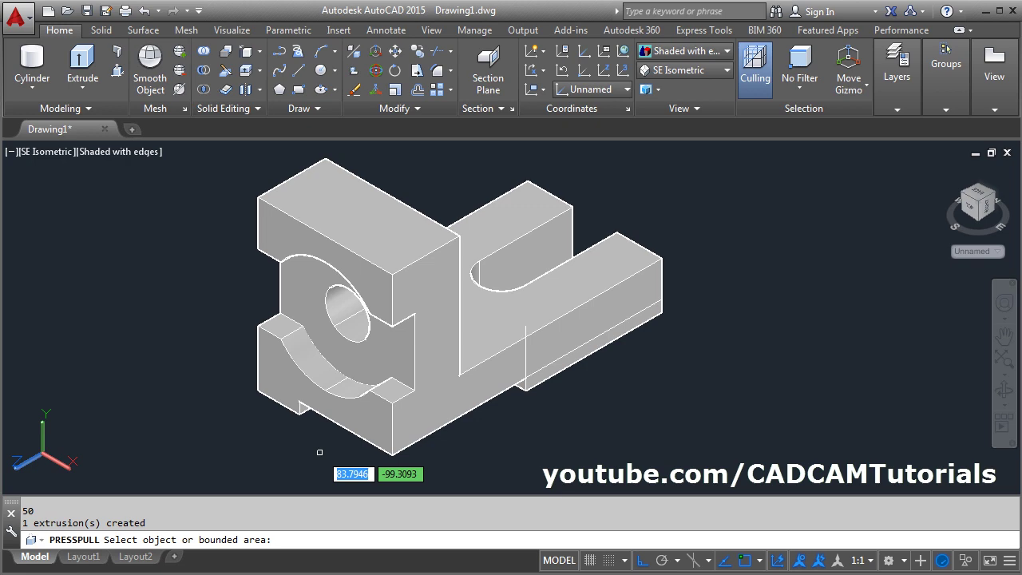
Step: End Presspull and erase the two leftover copied edge lines on the side of the base
key(Escape)
click(320, 452)
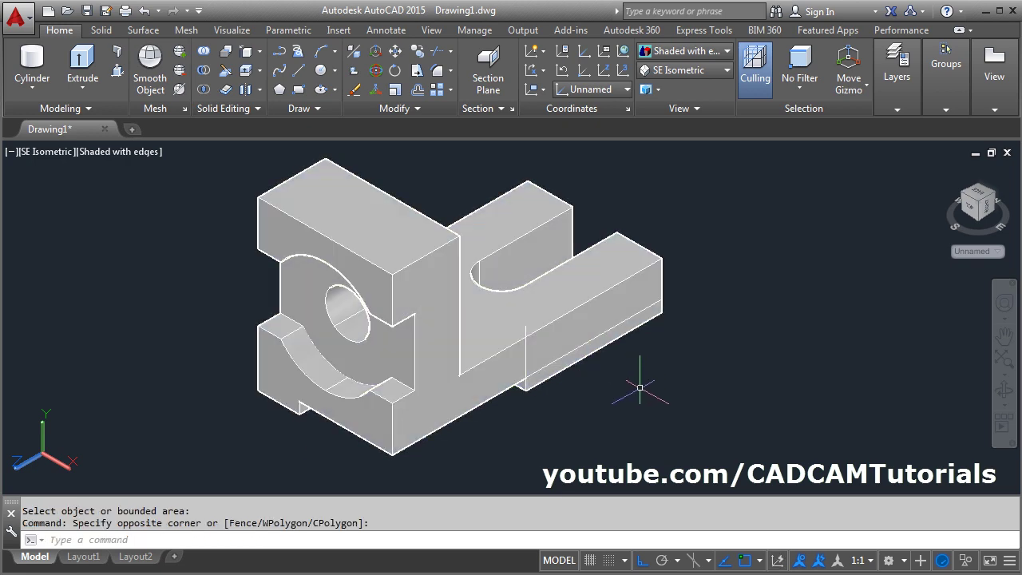
text(E)
key(Return)
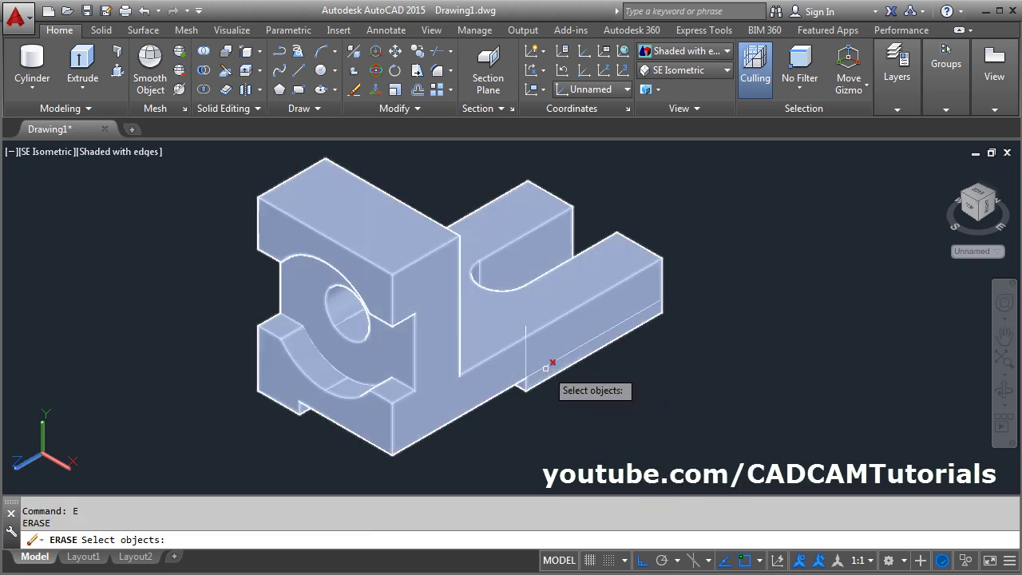
click(544, 365)
click(525, 361)
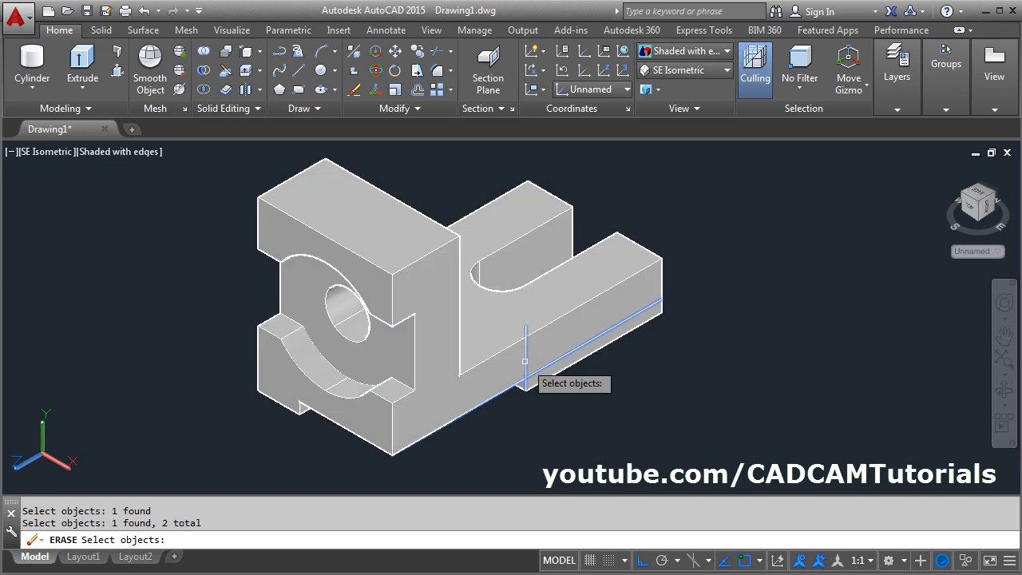
key(Return)
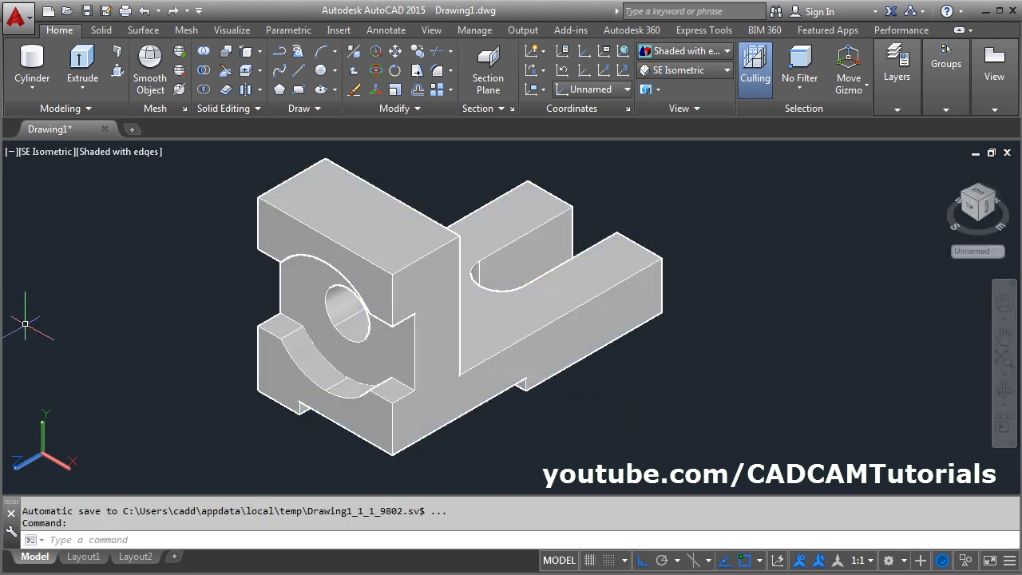
Step: Check the dimension layout in the PDF drawing, and align the UCS to the top face of the slotted base
key(alt+Tab)
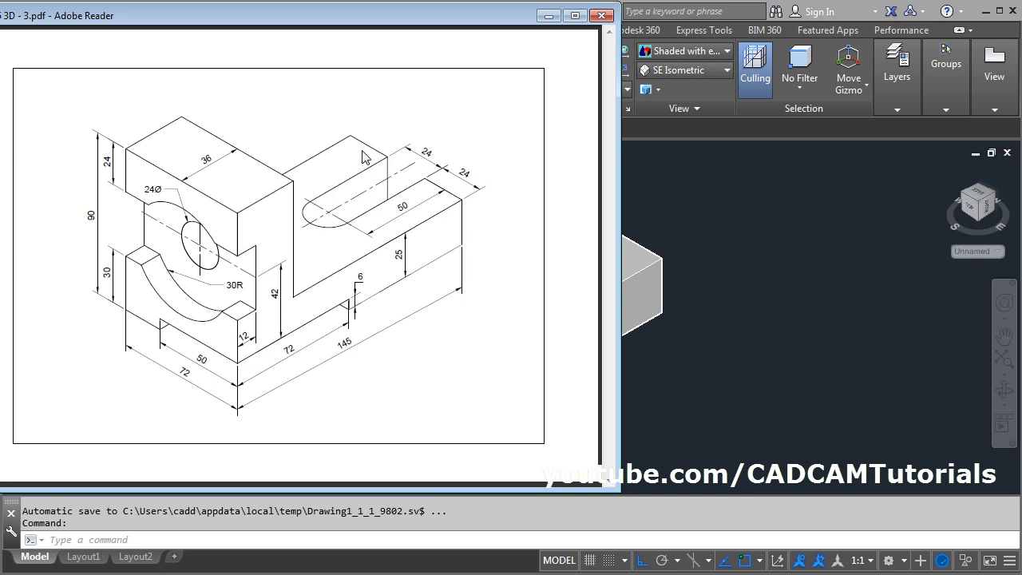
key(alt+Tab)
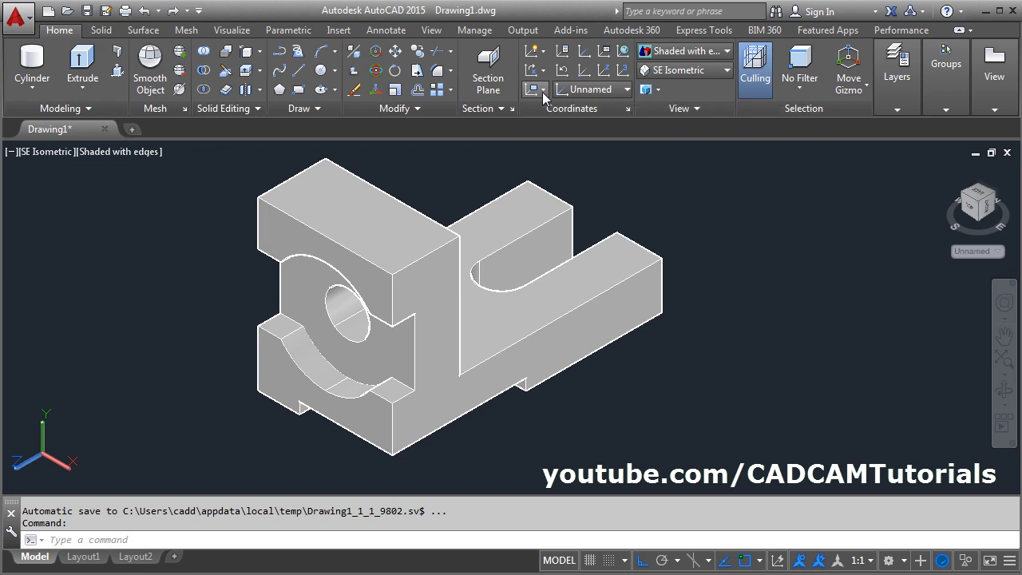
click(543, 91)
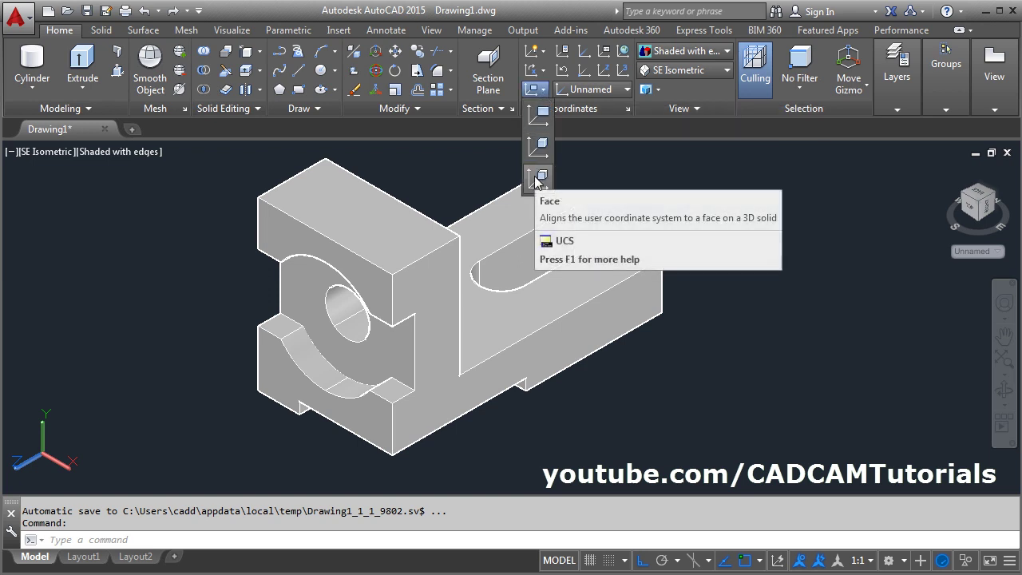
click(536, 179)
click(541, 305)
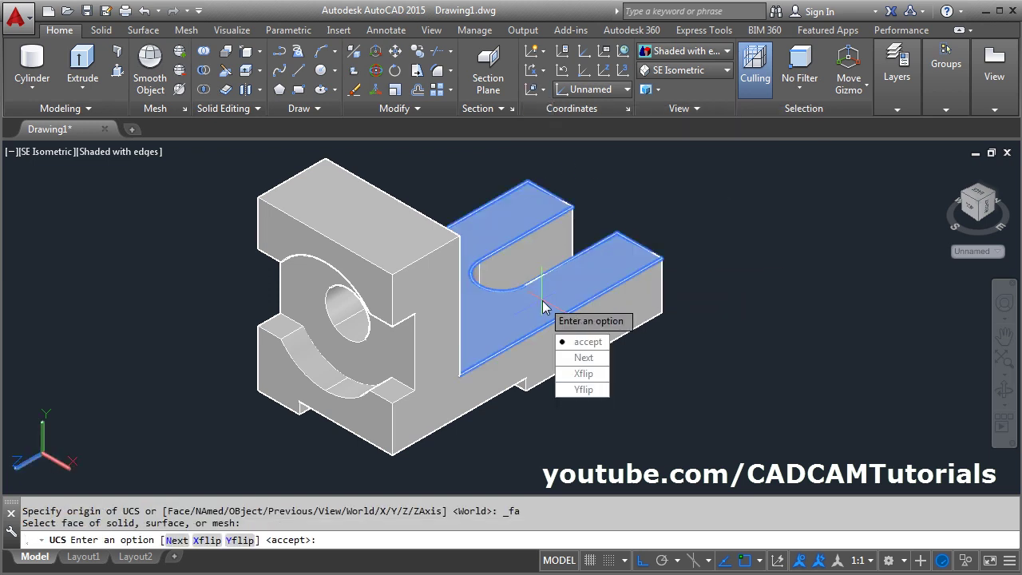
key(Return)
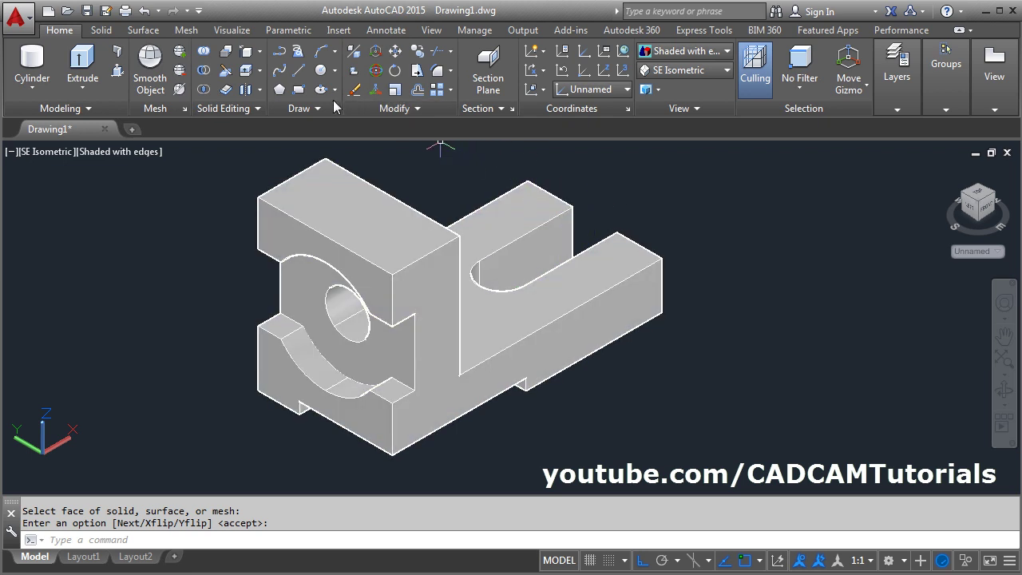
Step: Add a linear dimension across the outer end of the base's front arm, placed just beyond its top edge
click(379, 32)
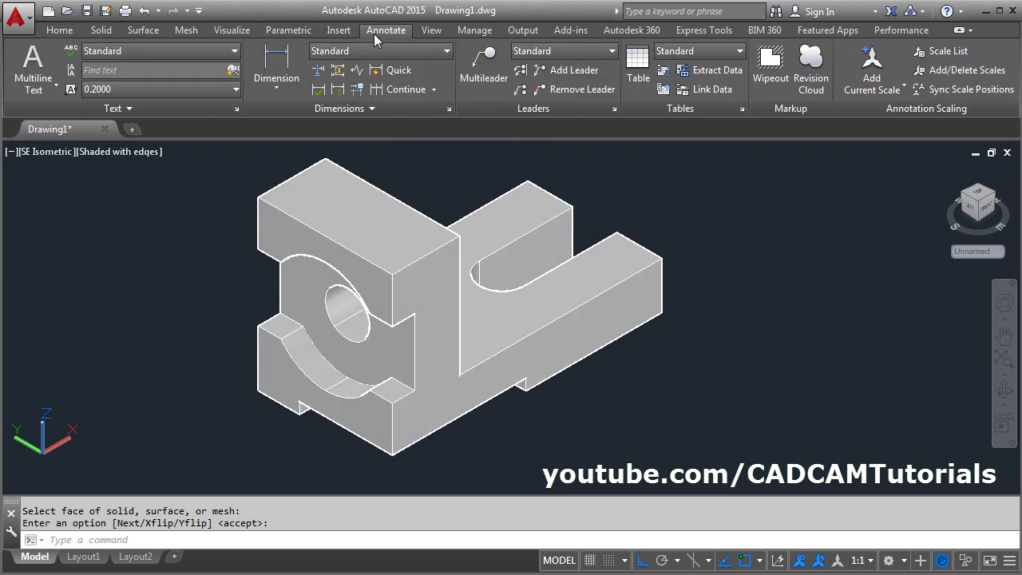
click(276, 68)
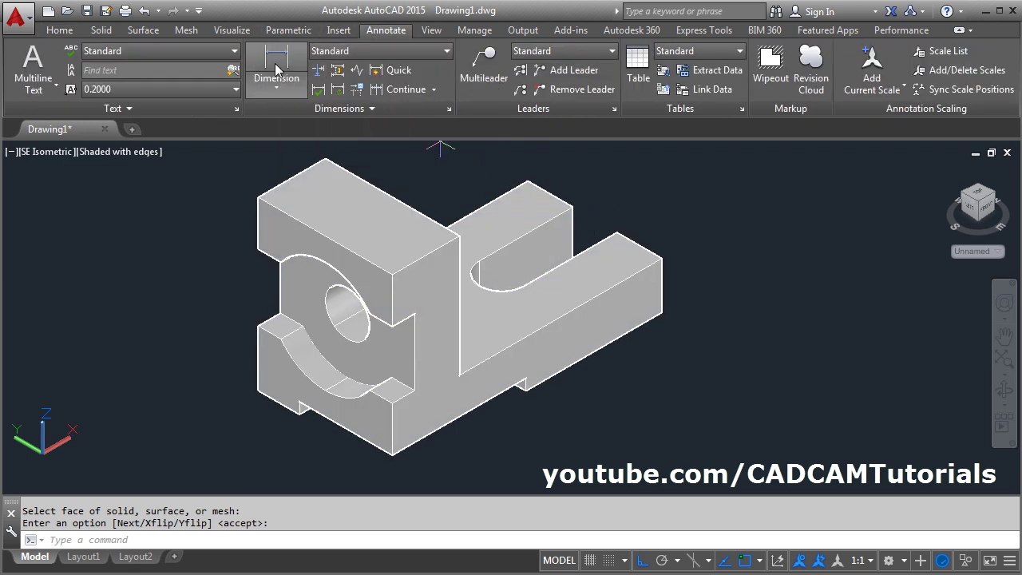
click(660, 258)
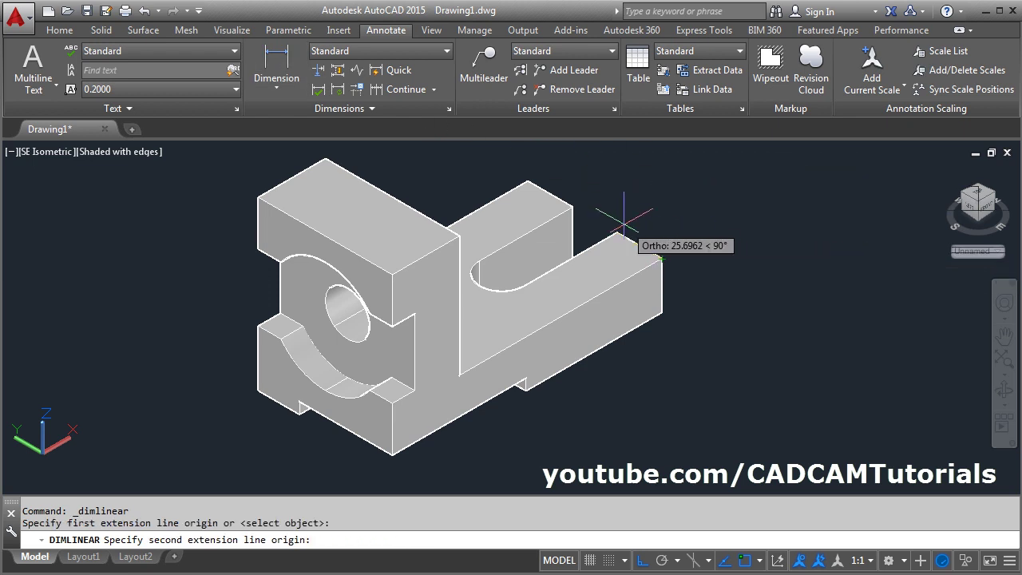
click(617, 233)
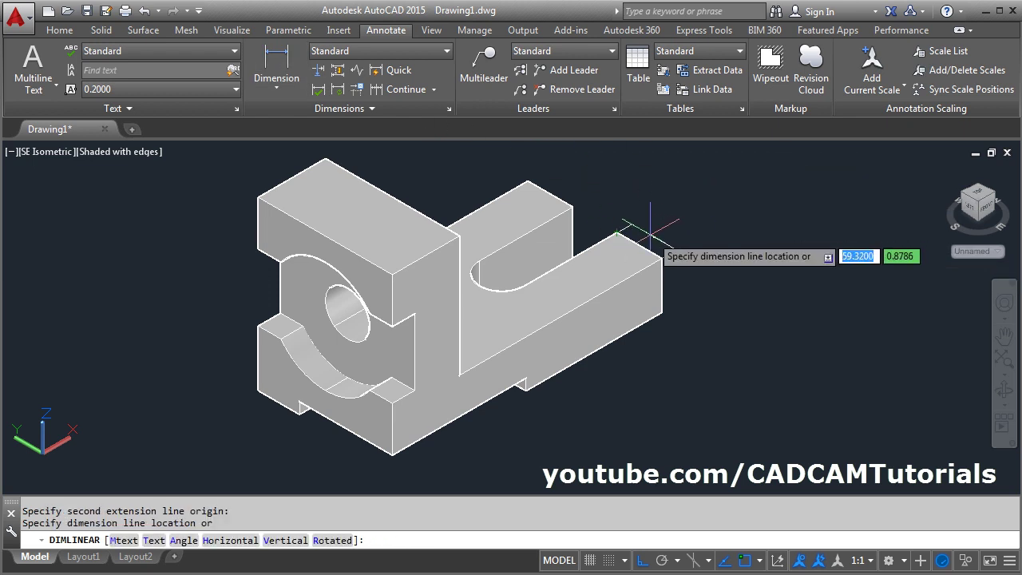
click(677, 238)
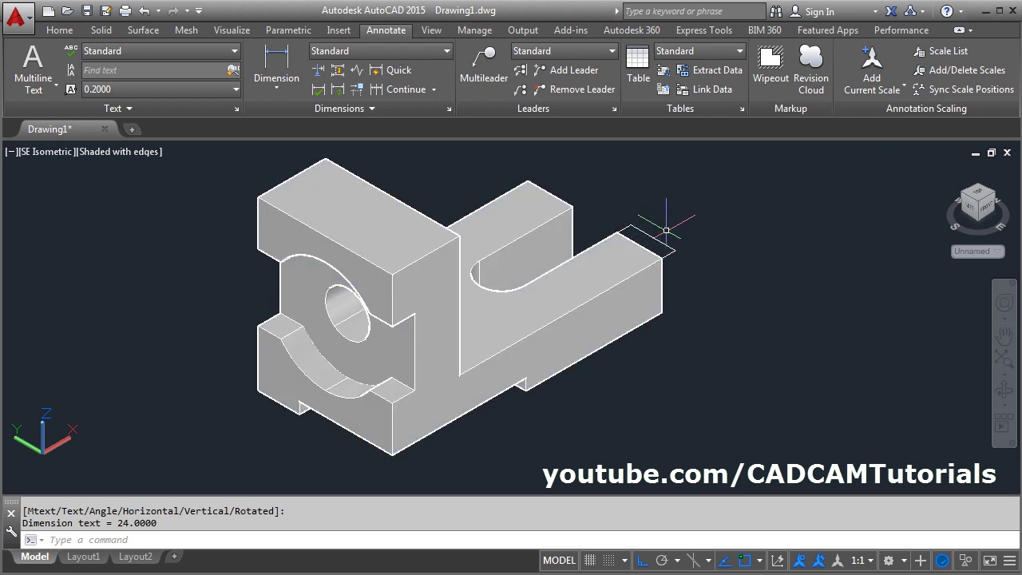
Step: Modify the Standard dimension style: overall scale 15, vertical text placement Above, ISO standard alignment, and dimension lines drawn between extension lines
click(449, 110)
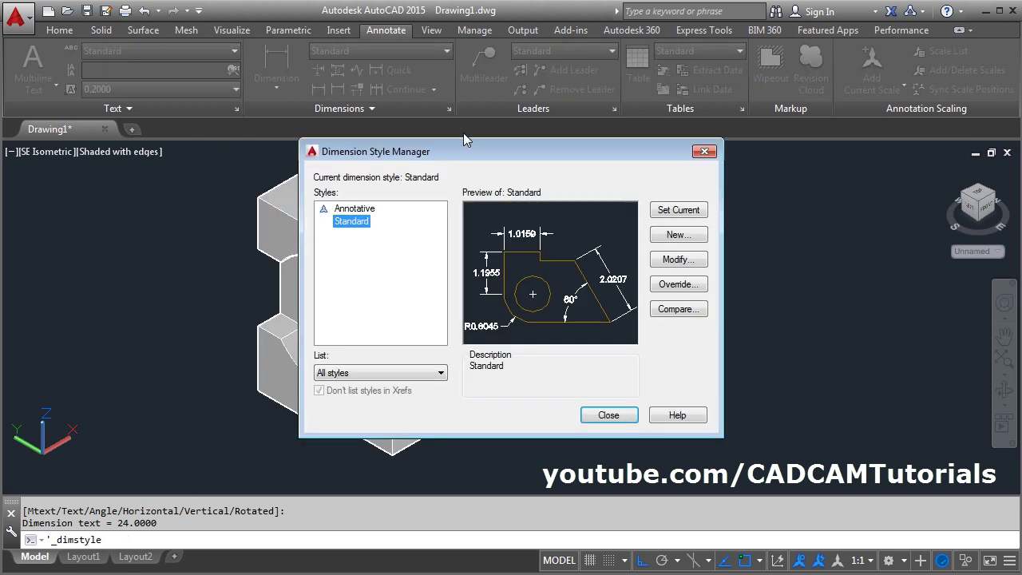
click(678, 258)
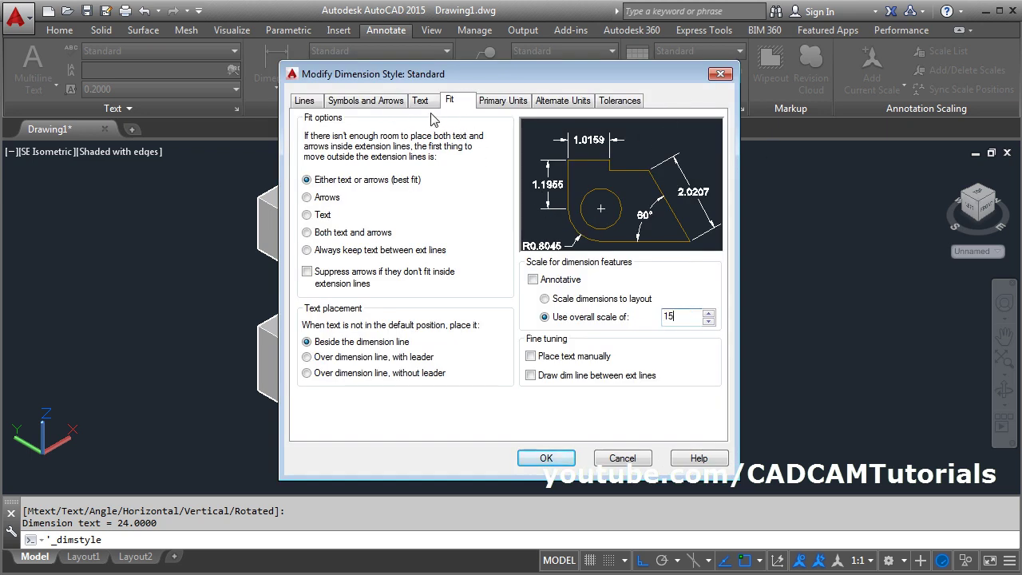
click(421, 102)
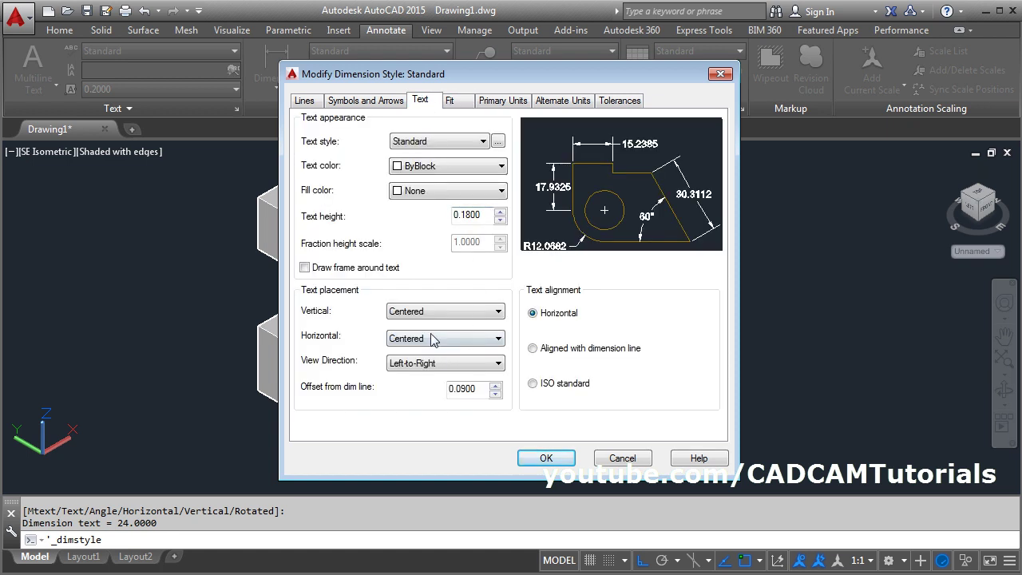
click(400, 336)
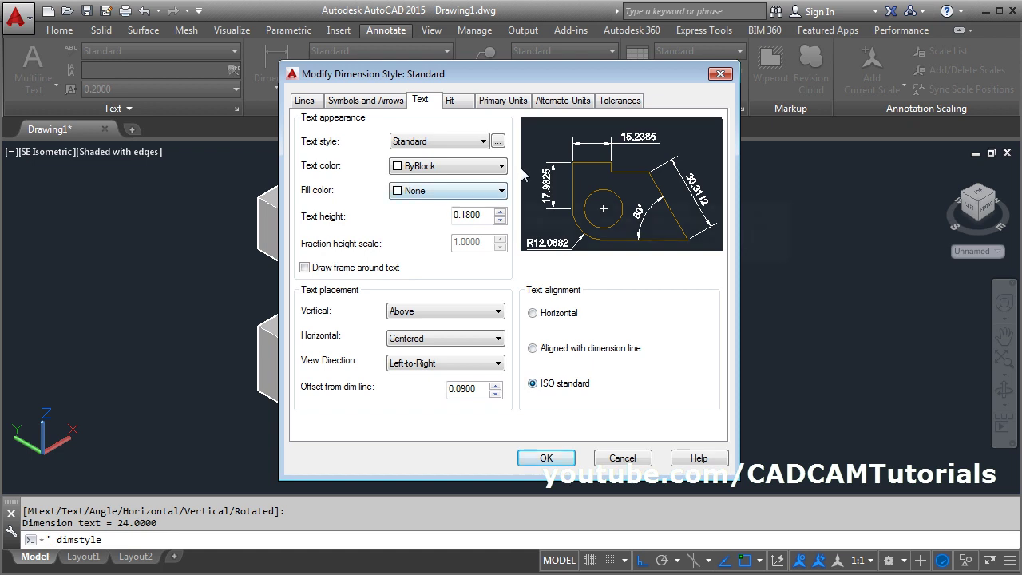
click(458, 103)
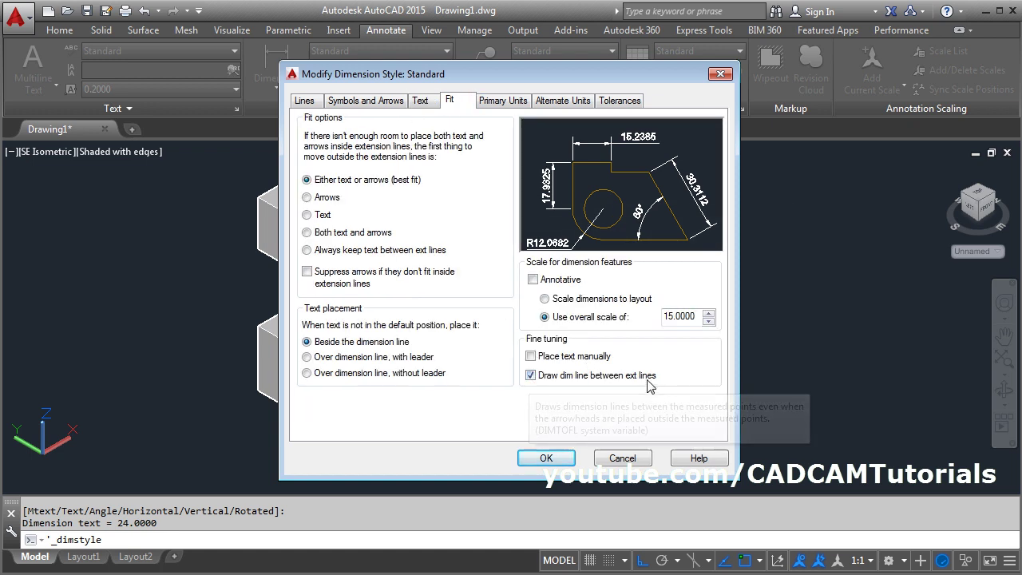
click(546, 458)
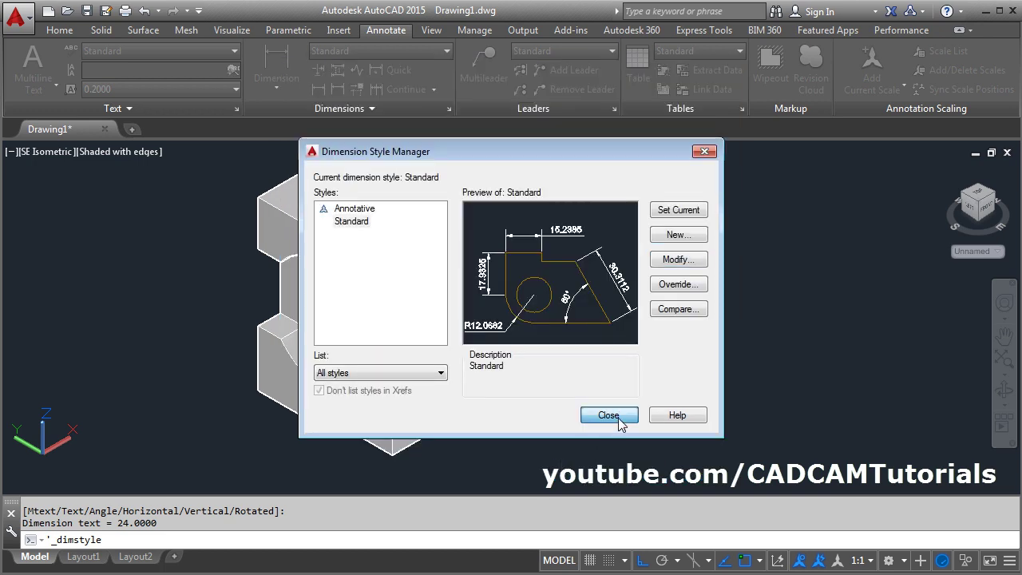
click(608, 415)
scroll(635, 259, up, 4)
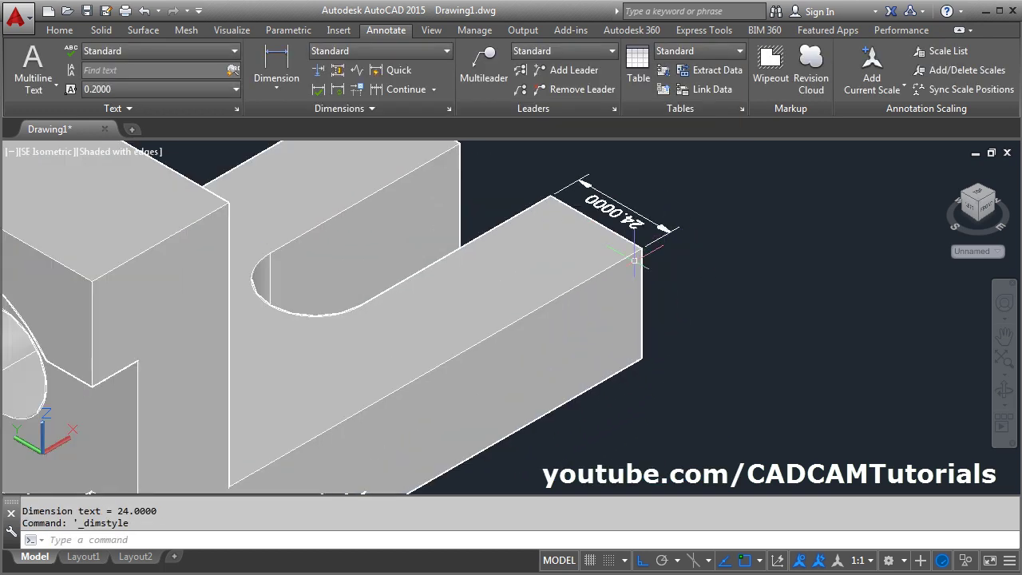
Step: Set the Standard dimension style's linear precision to 0 decimal places
click(448, 109)
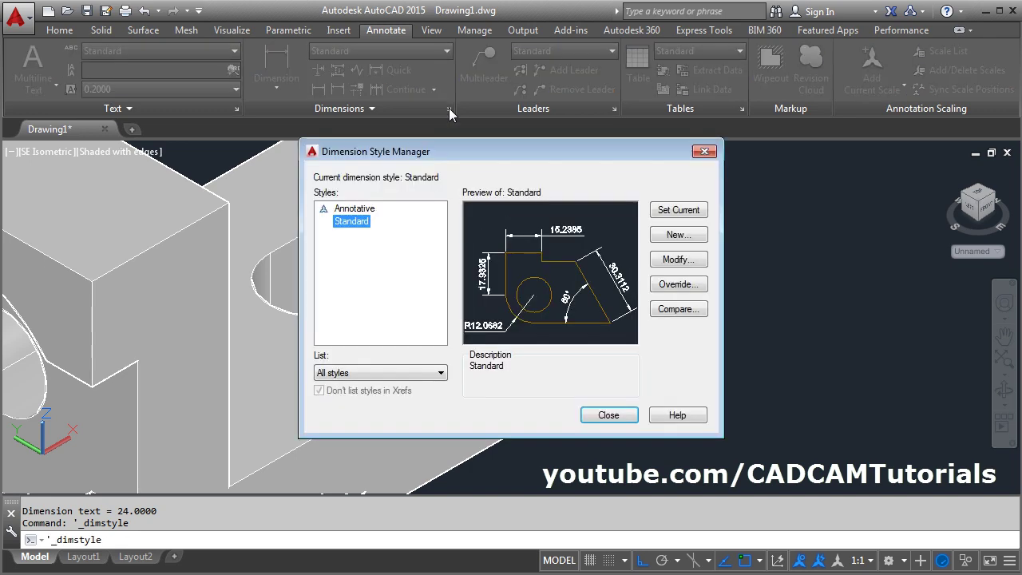
click(678, 260)
click(506, 101)
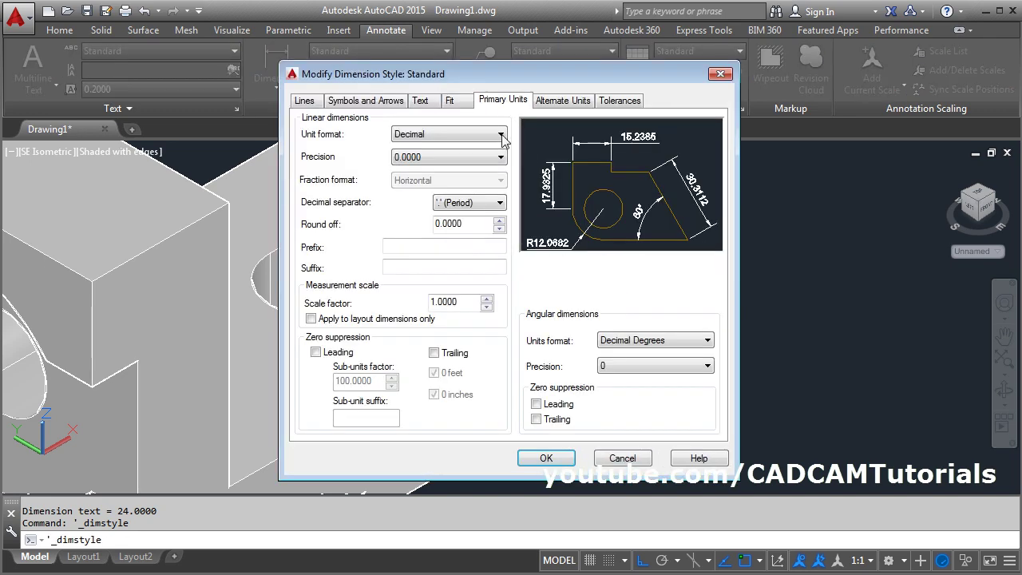
click(470, 159)
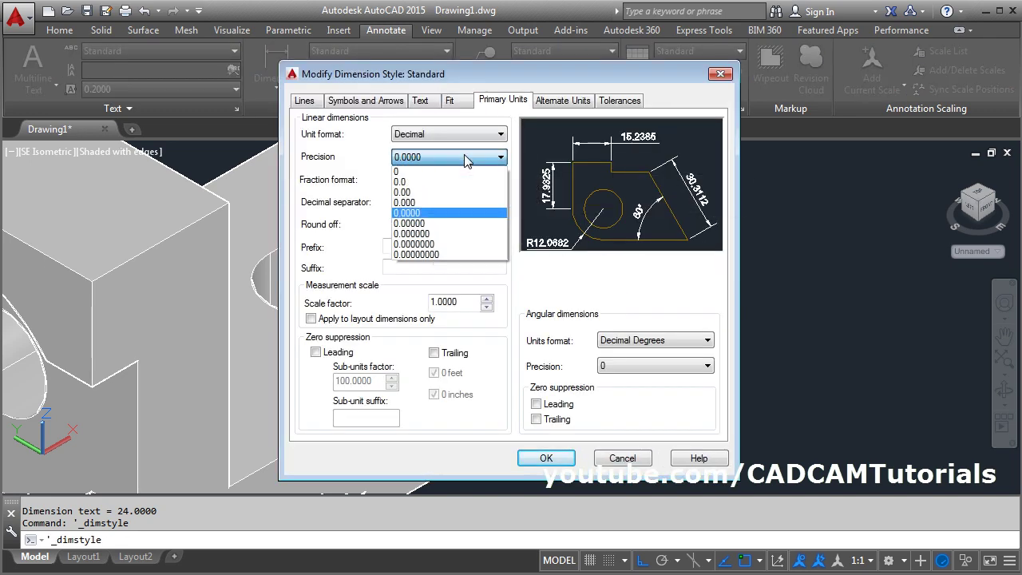
click(404, 171)
click(534, 457)
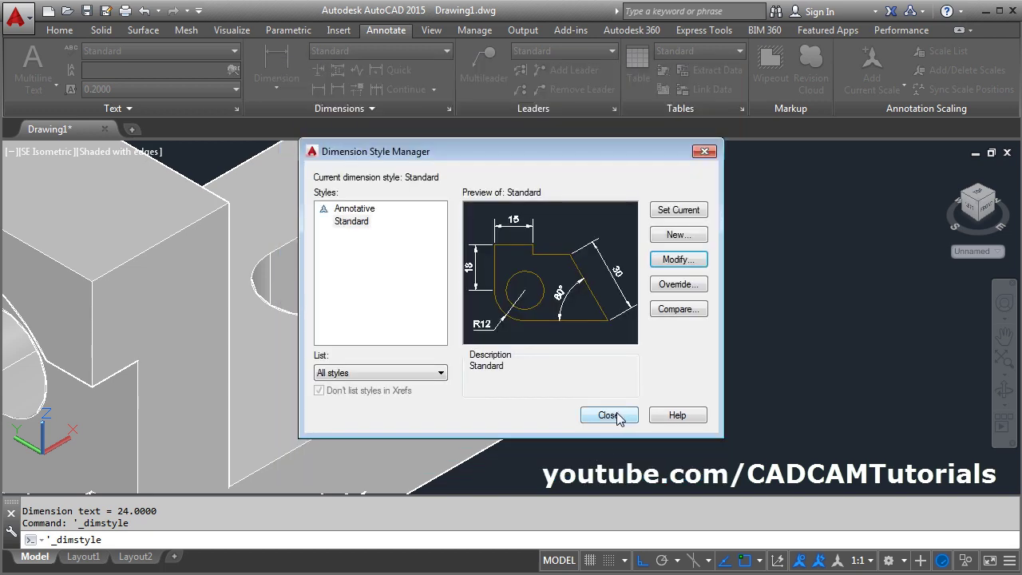
click(608, 415)
scroll(725, 223, down, 3)
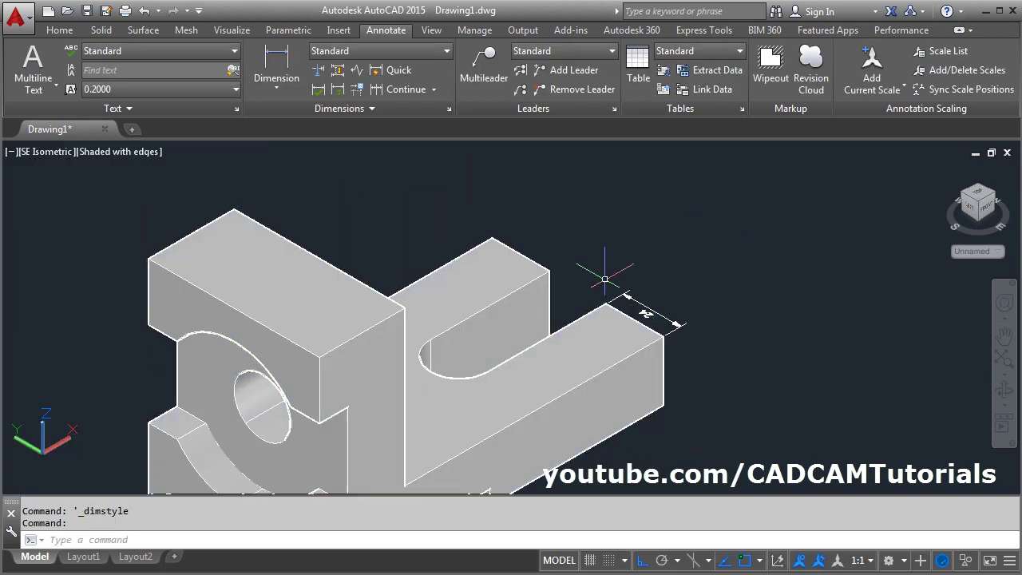
Step: Dimension the slot's opening width between the two arms, in line with the front arm's dimension
scroll(605, 279, up, 2)
click(276, 68)
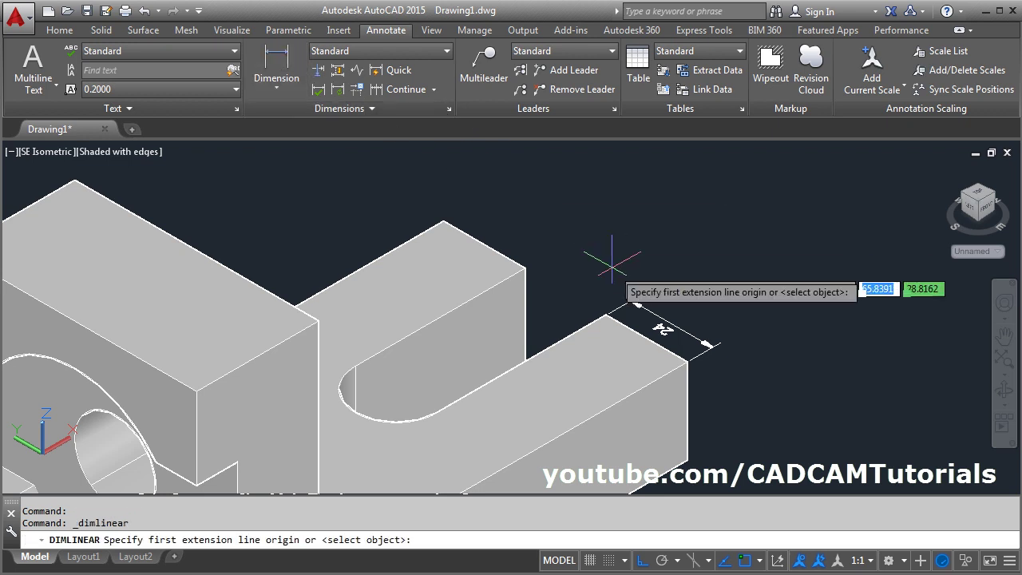
scroll(613, 280, up, 2)
click(598, 325)
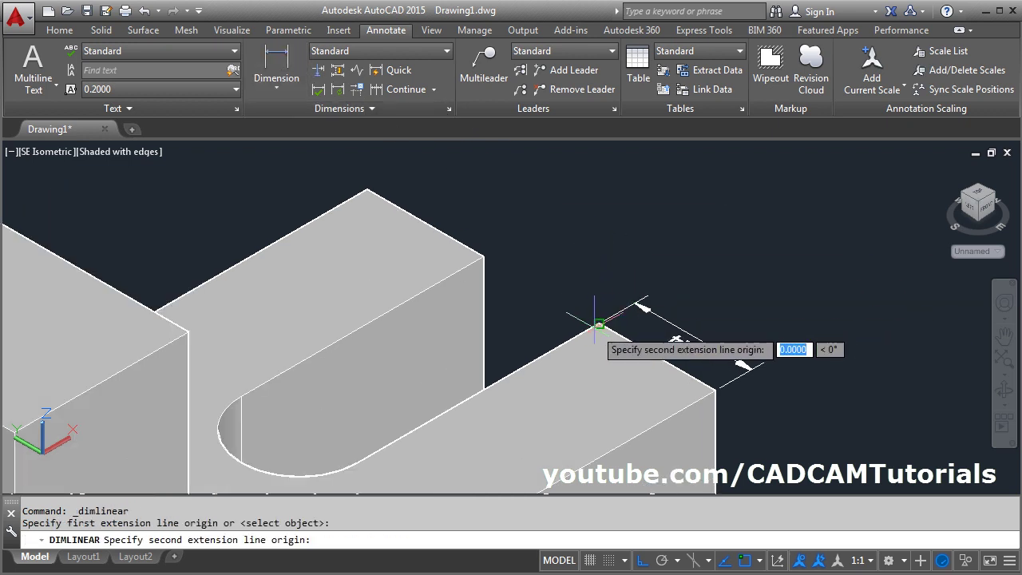
click(483, 256)
click(637, 304)
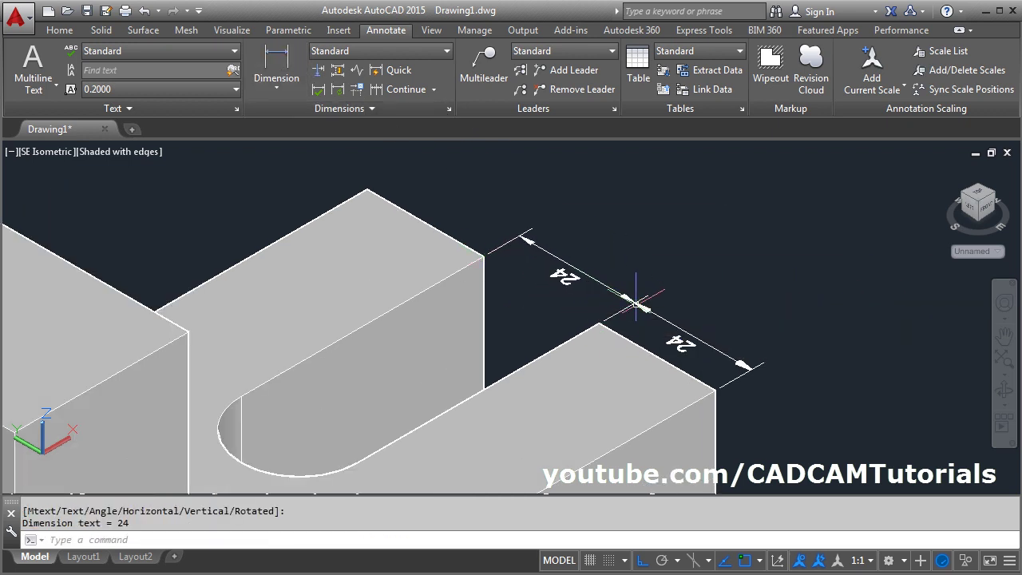
Step: Dimension the slot's straight edge from the front arm's end corner to the arc's start, placing it on the arm's top face
middle_drag(636, 304, 633, 216)
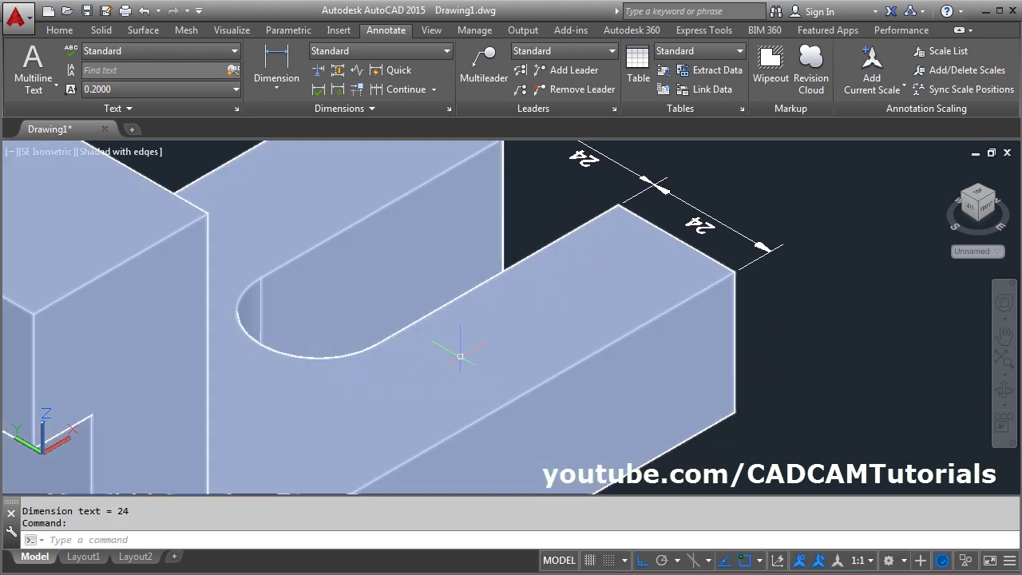
scroll(460, 356, down, 1)
click(272, 60)
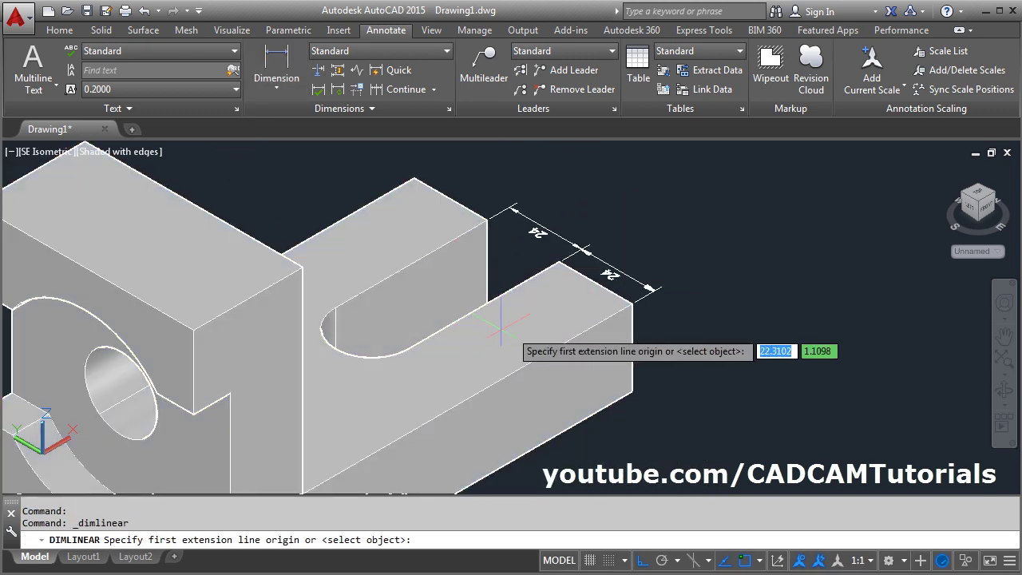
scroll(559, 335, up, 2)
click(561, 230)
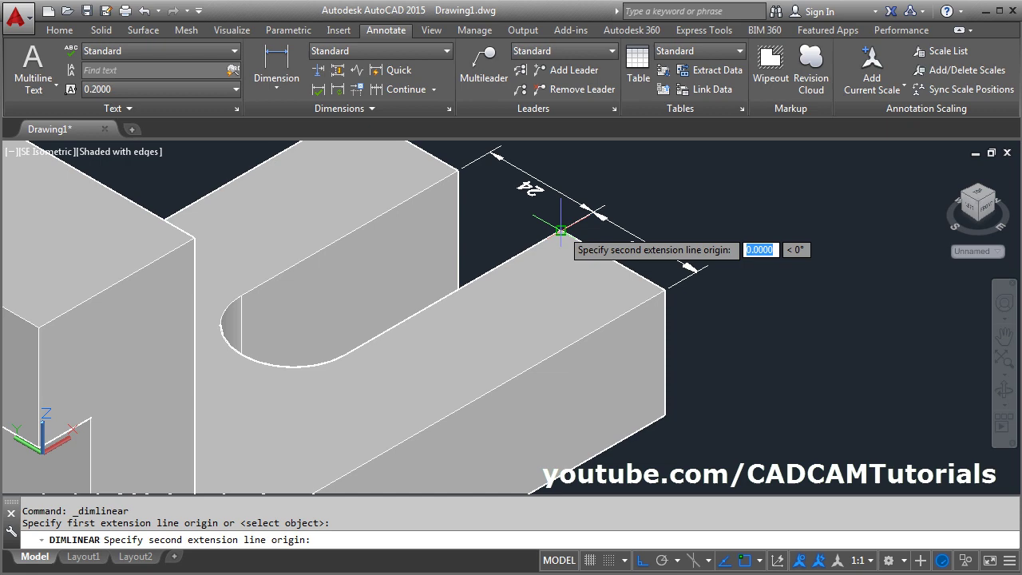
click(344, 353)
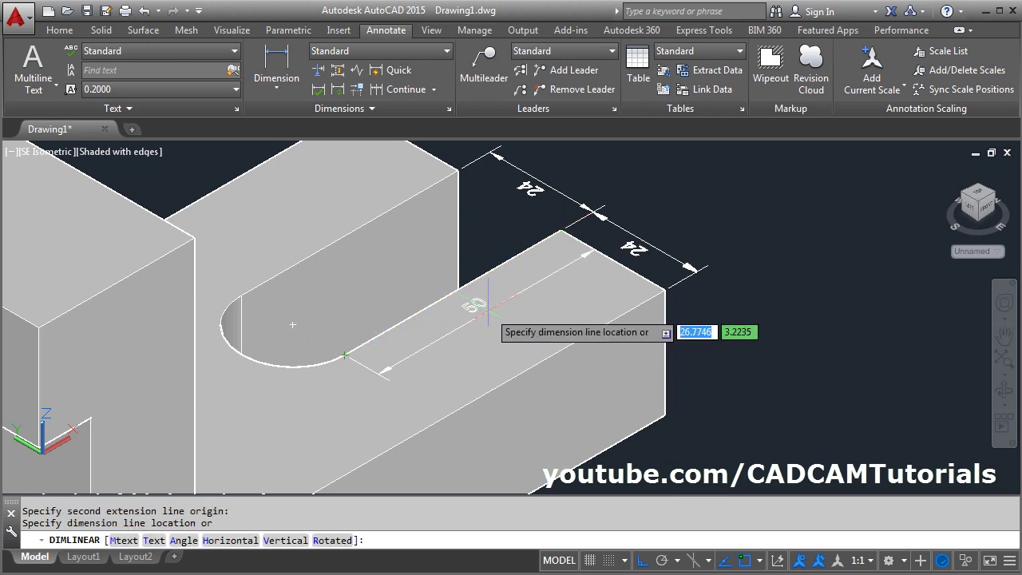
click(481, 311)
Step: Align the UCS to the bracket's L-shaped side face and check that side's dimensions in the PDF drawing
scroll(630, 294, down, 3)
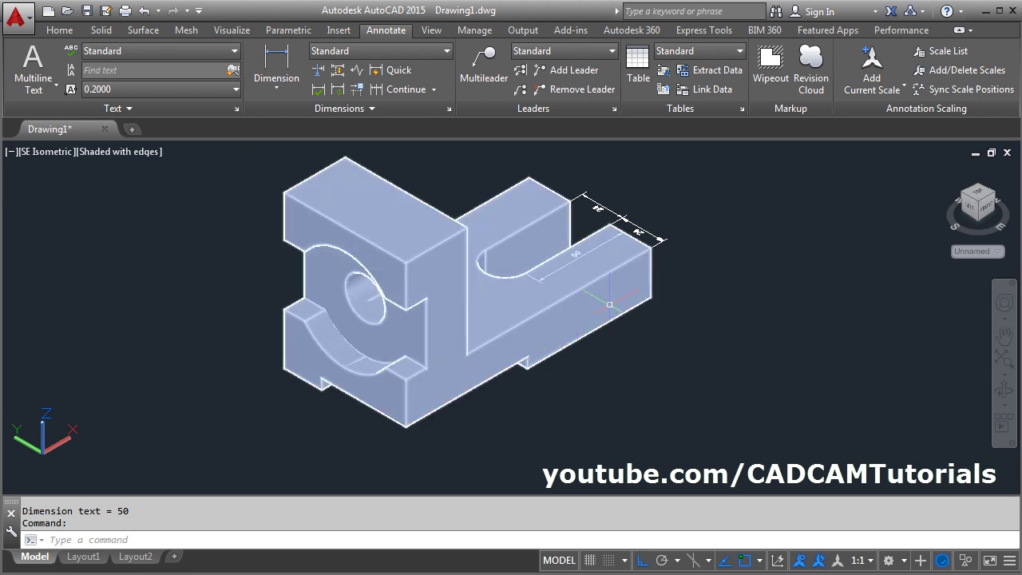
click(60, 32)
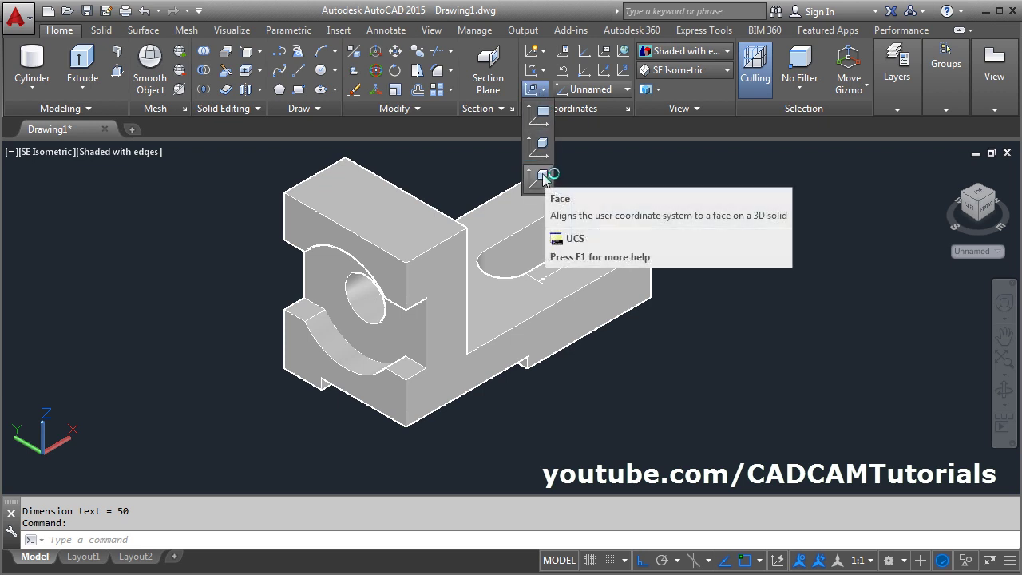
click(545, 178)
click(473, 370)
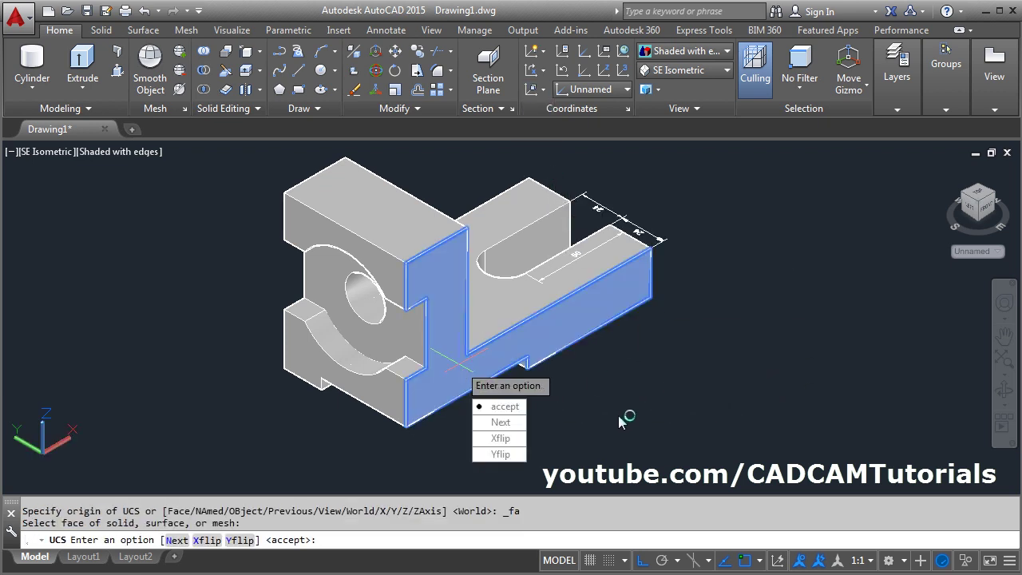
key(Return)
key(alt+Tab)
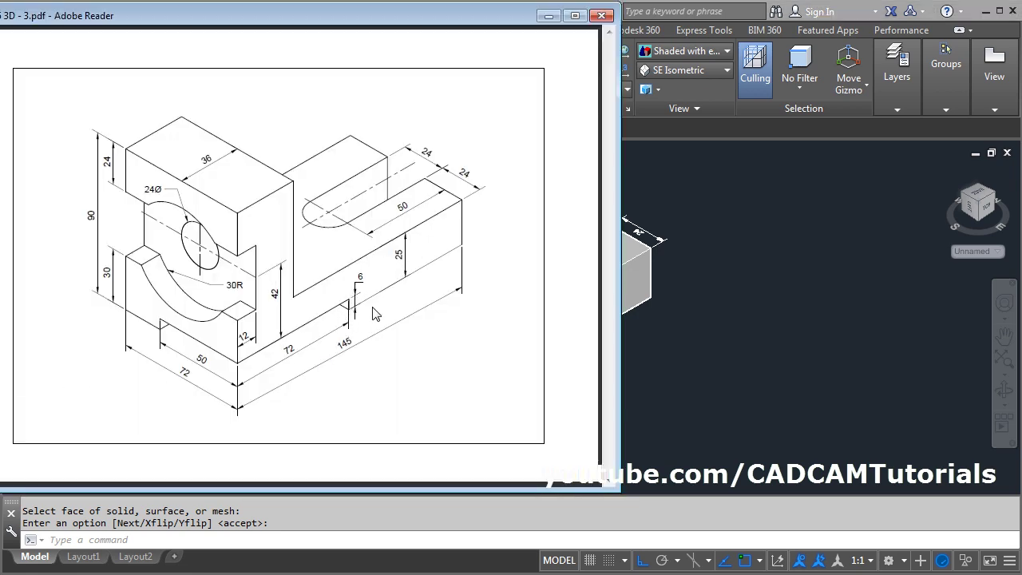
key(alt+Tab)
Step: Add a linear dimension for the front arm's vertical end edge, placing it on the L-shaped side face
click(386, 30)
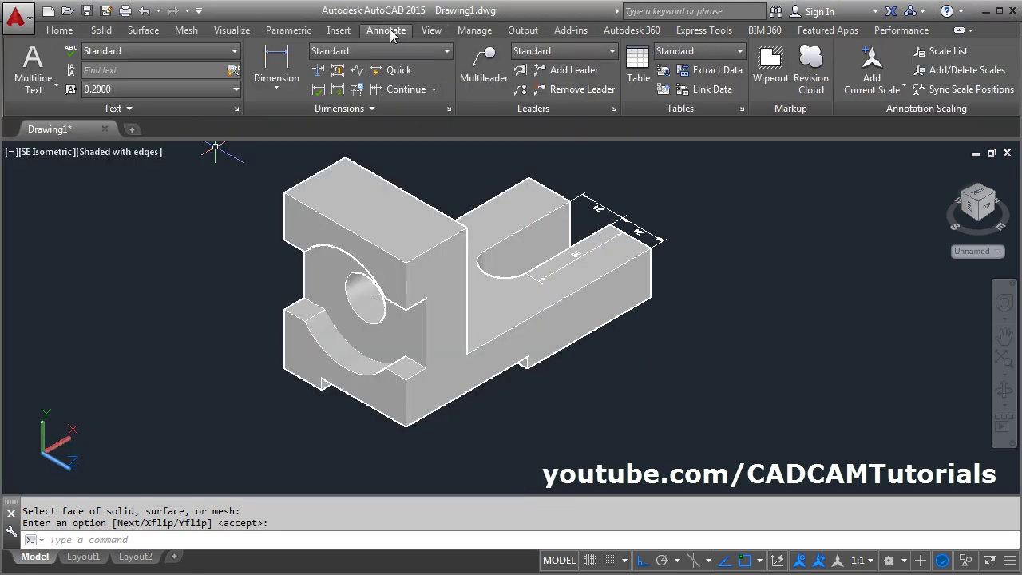
click(274, 62)
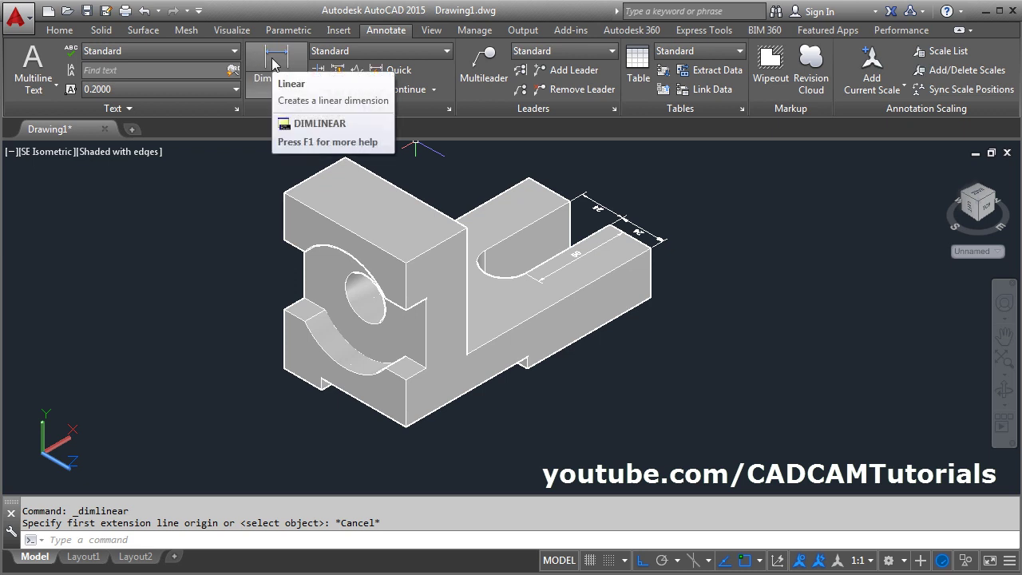
scroll(613, 311, up, 2)
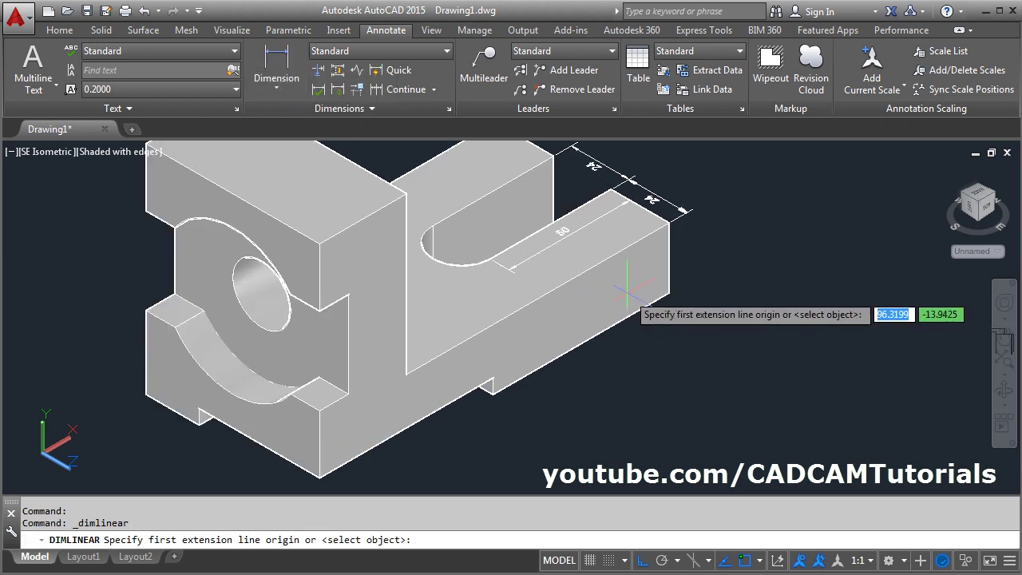
click(668, 225)
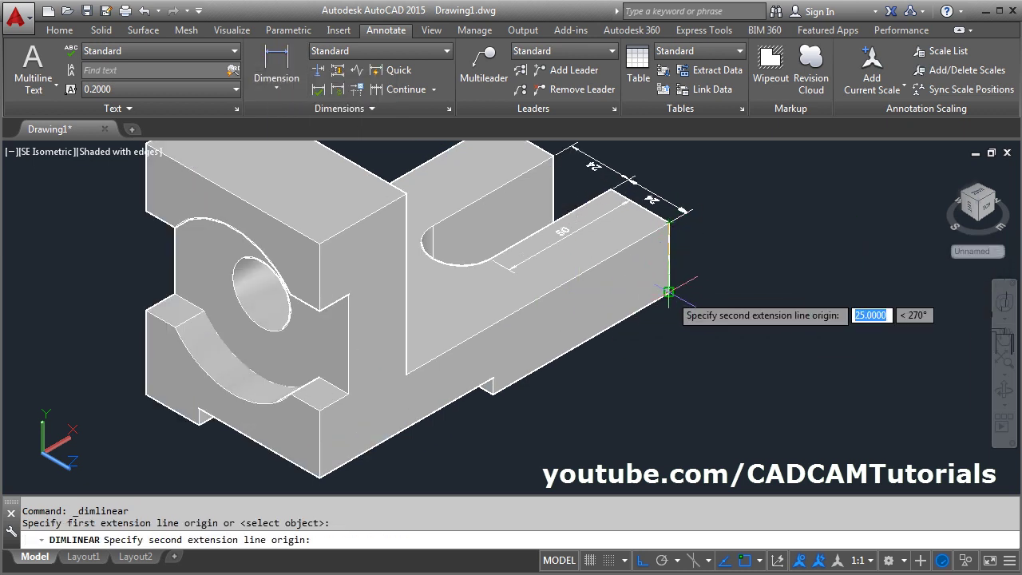
click(668, 291)
click(621, 336)
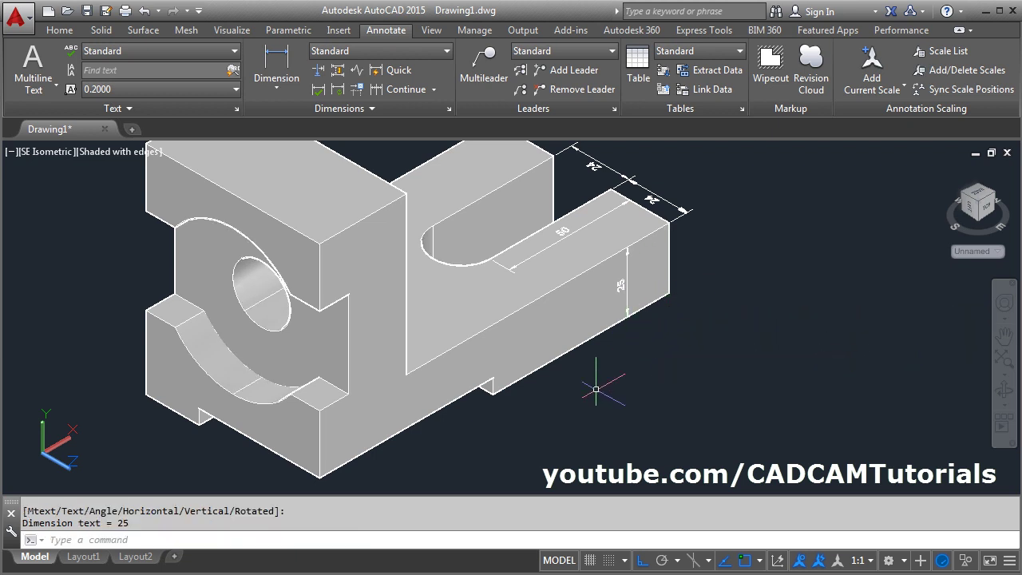
Step: Dimension the height of the small underside step on the side face, placing the dimension just beside the step towards the arm's end
scroll(565, 416, up, 2)
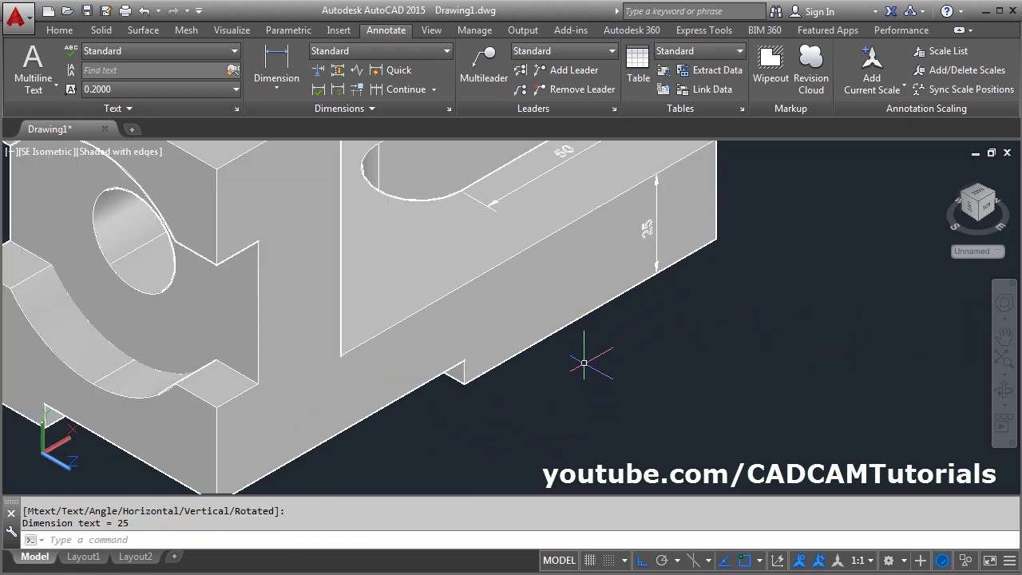
key(Return)
scroll(563, 358, up, 1)
click(419, 387)
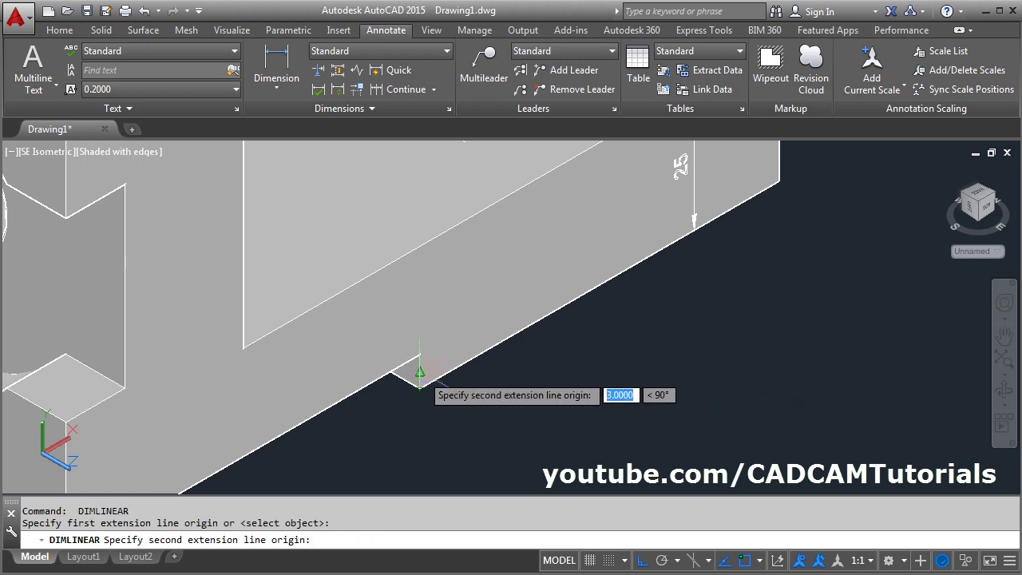
click(419, 353)
click(456, 355)
scroll(516, 321, down, 2)
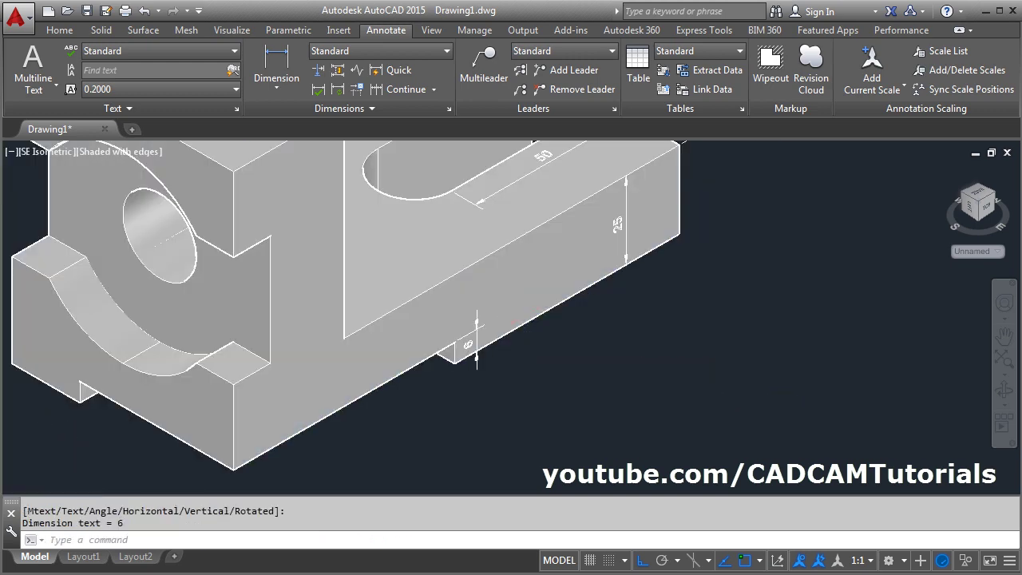
Step: Dimension the length from the bracket's front bottom corner to the underside step, placing it below the side face
key(Return)
middle_drag(512, 407, 559, 326)
click(278, 389)
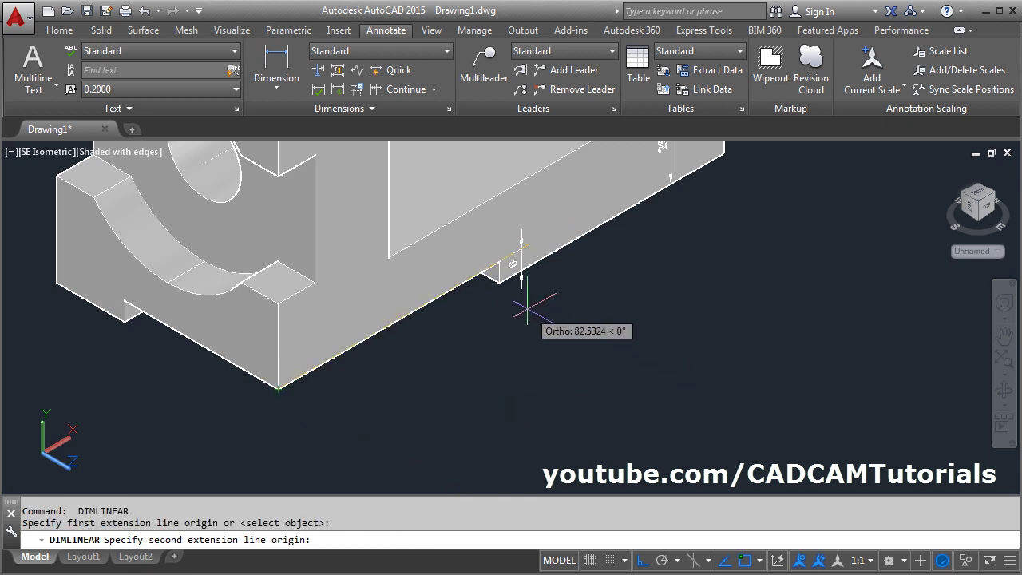
click(498, 281)
click(468, 335)
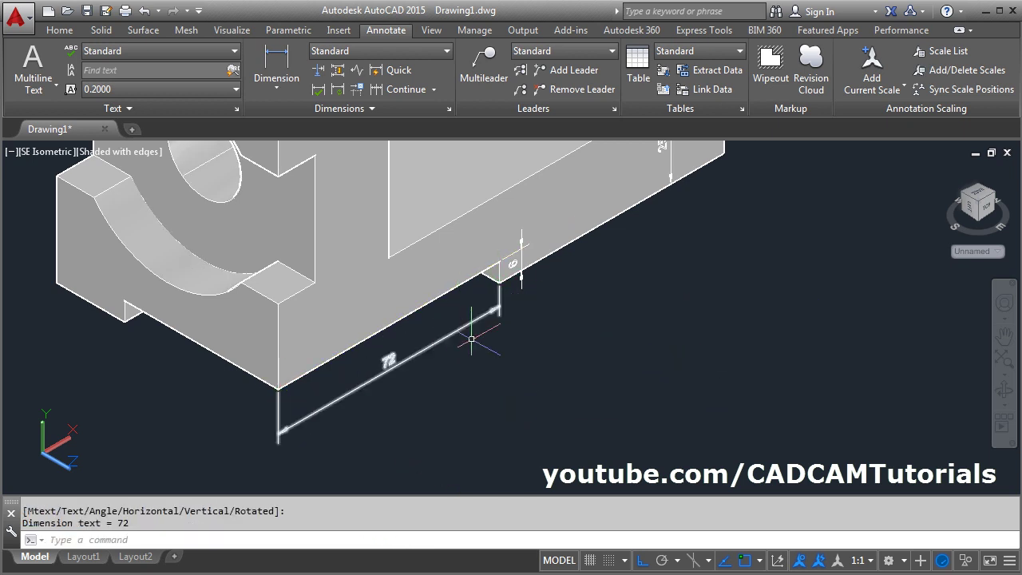
Step: Dimension the bracket's overall length from the front bottom corner to the arm's end, placing it beyond the underside step's length dimension
middle_drag(554, 405, 518, 390)
key(Return)
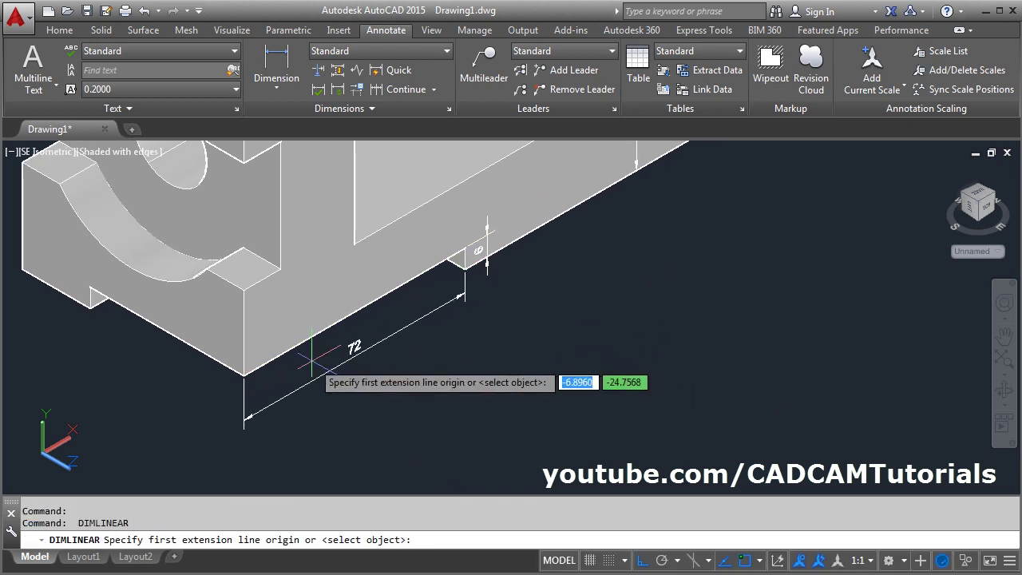
click(244, 373)
middle_drag(662, 244, 572, 404)
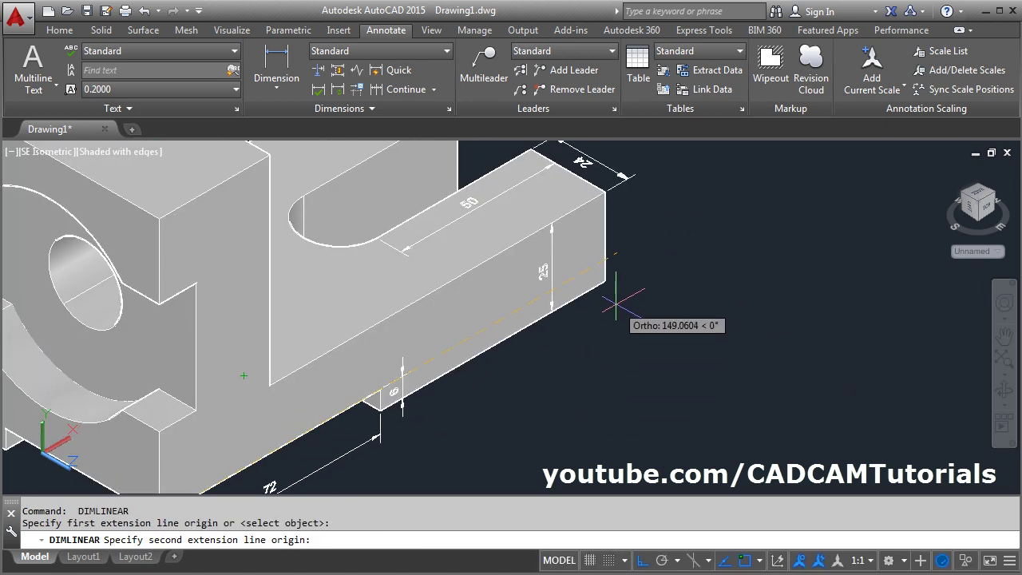
click(605, 281)
scroll(587, 319, down, 3)
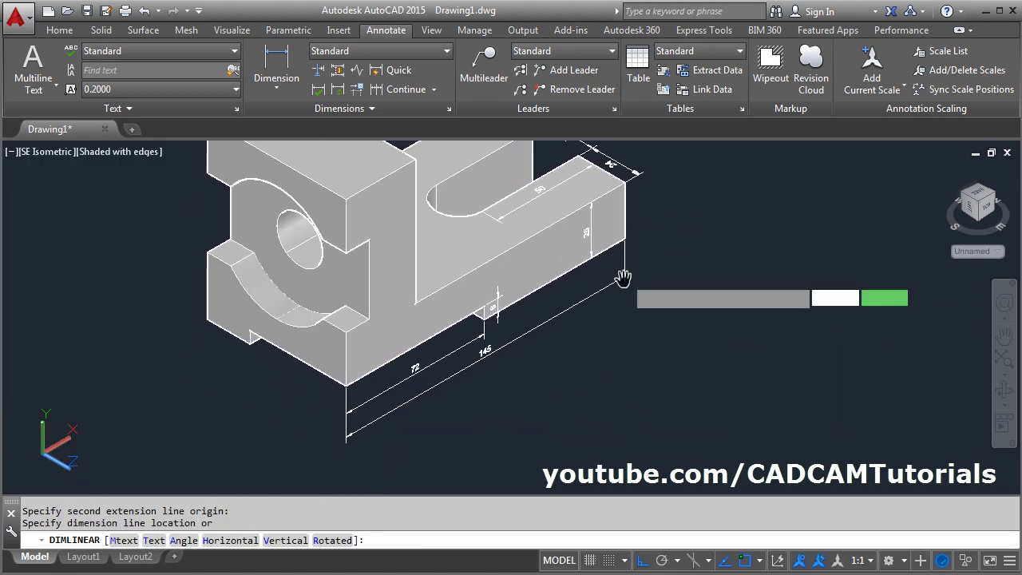
click(564, 308)
Step: Dimension the height from the bottom corner to the midpoint of the recessed face's vertical edge, placing it on the side face
scroll(335, 239, up, 2)
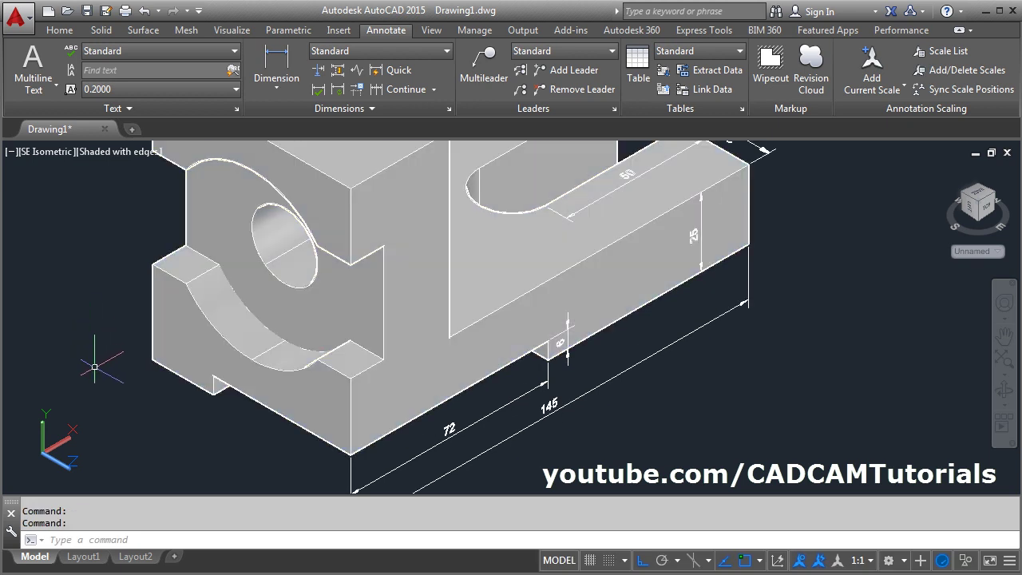
key(Return)
click(383, 303)
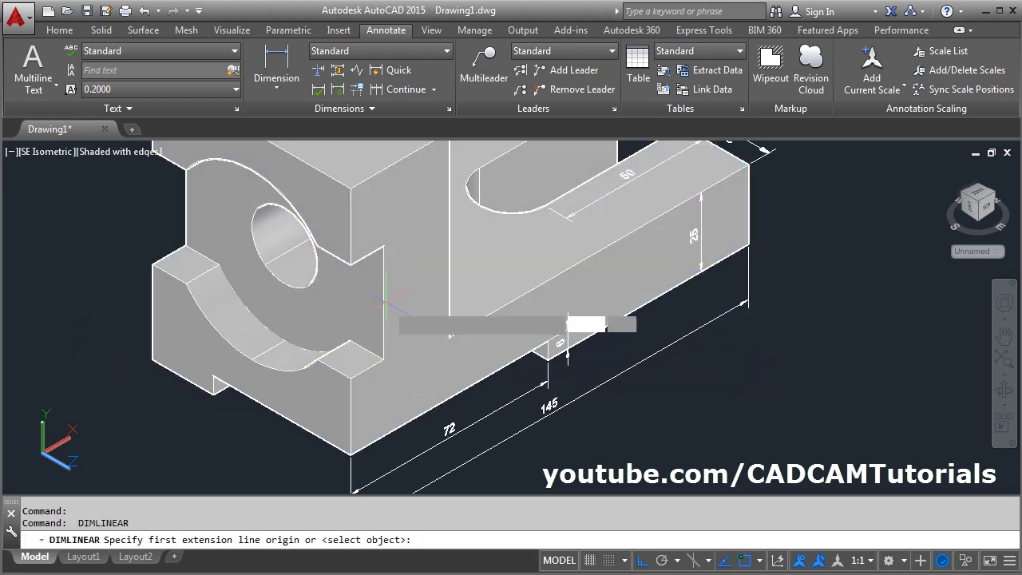
click(351, 455)
click(409, 365)
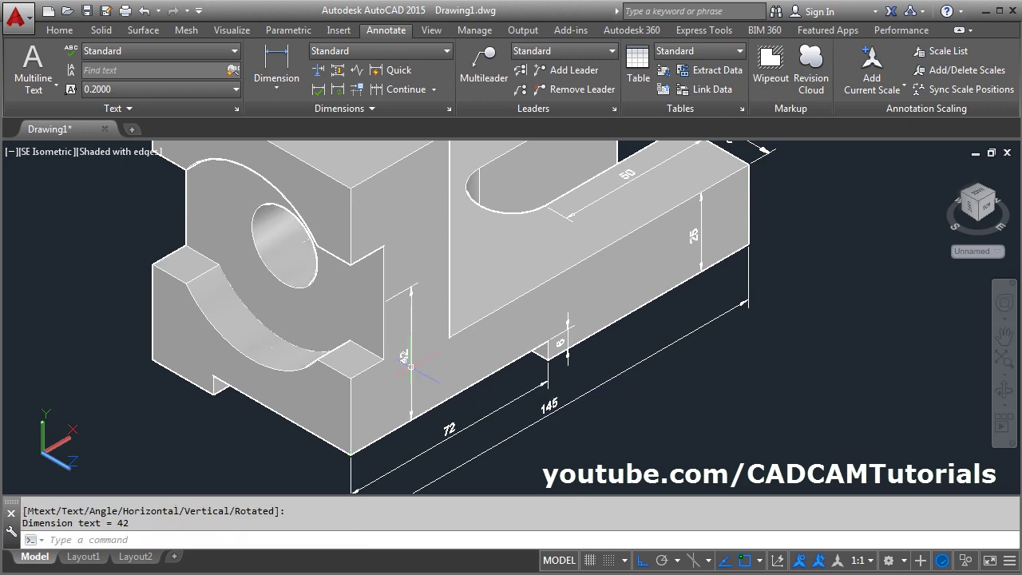
Step: Dimension the depth of the lower front ledge from its outer corner to the recessed face, placing it just below the ledge
scroll(410, 366, down, 2)
scroll(443, 379, up, 4)
key(Return)
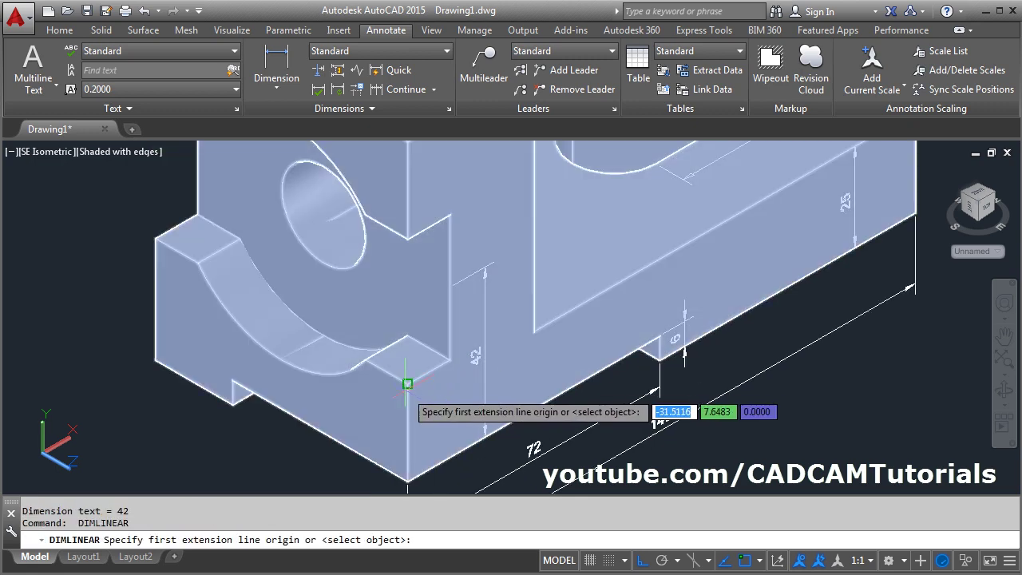
click(406, 383)
click(450, 361)
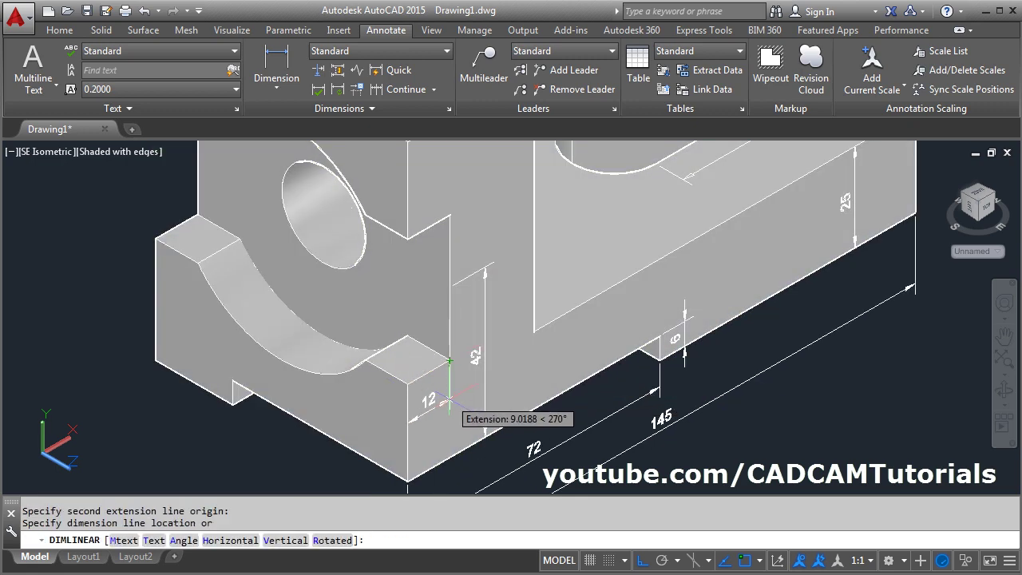
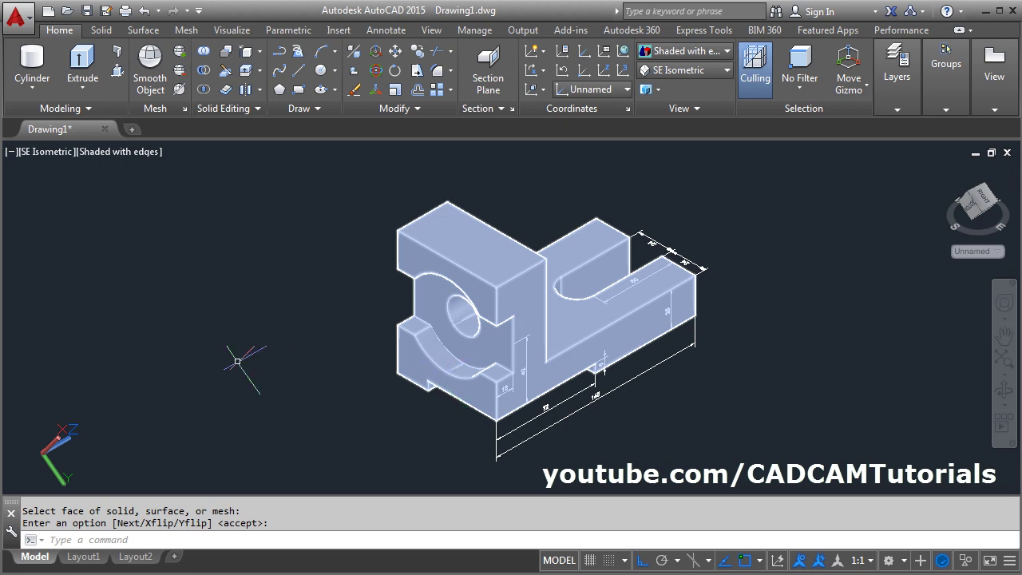
Step: Define a three-point UCS on the front face: origin at the upper block's lower outer corner, X along its bottom edge, Y up its vertical edge
key(Return)
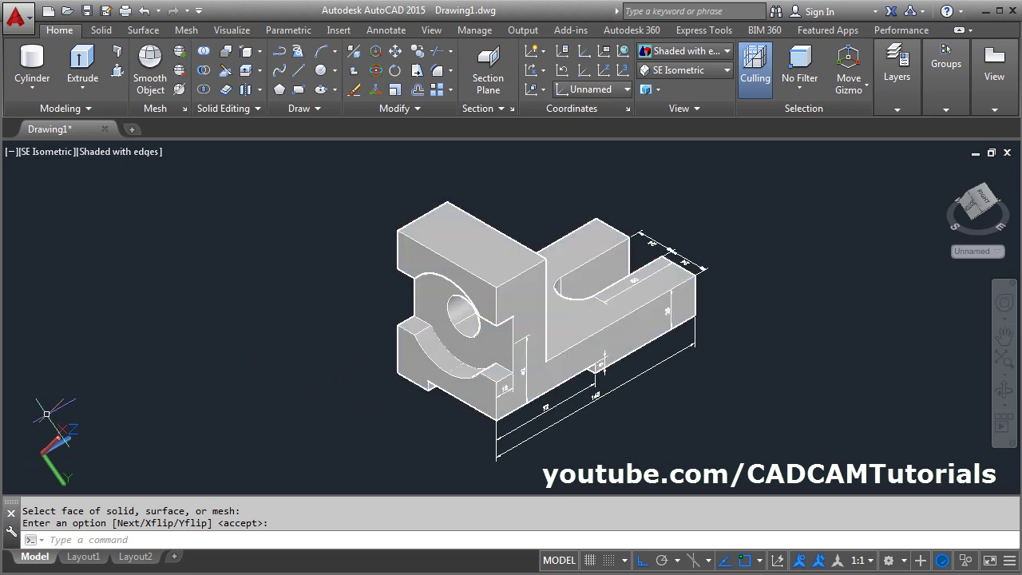
scroll(434, 312, up, 2)
key(Return)
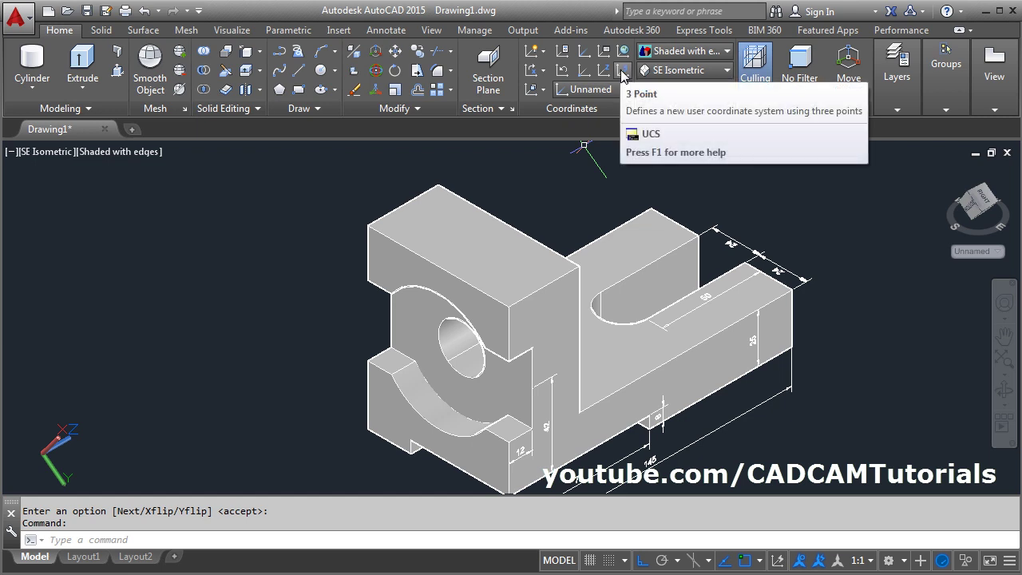
click(622, 76)
scroll(365, 269, up, 2)
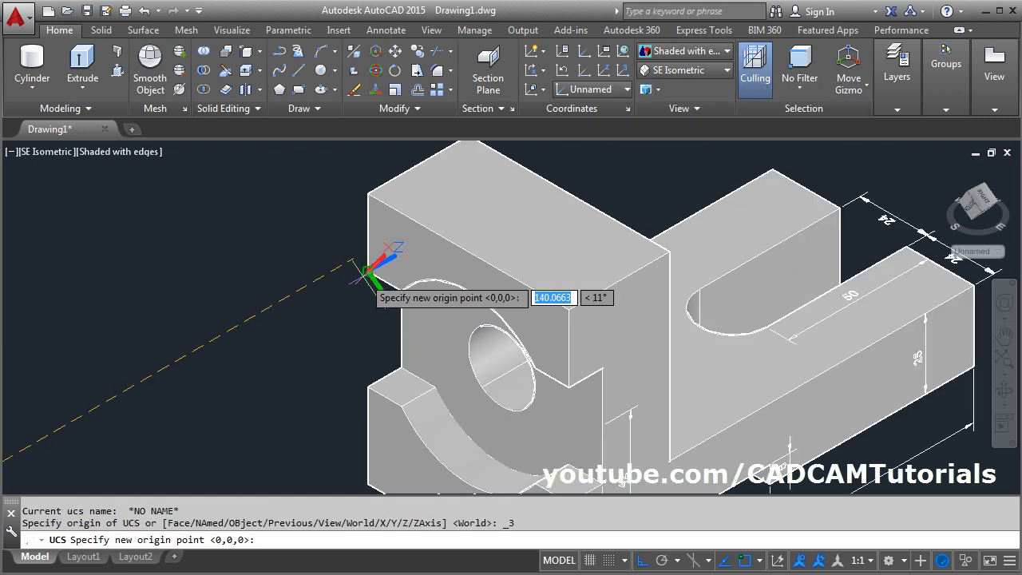
click(366, 271)
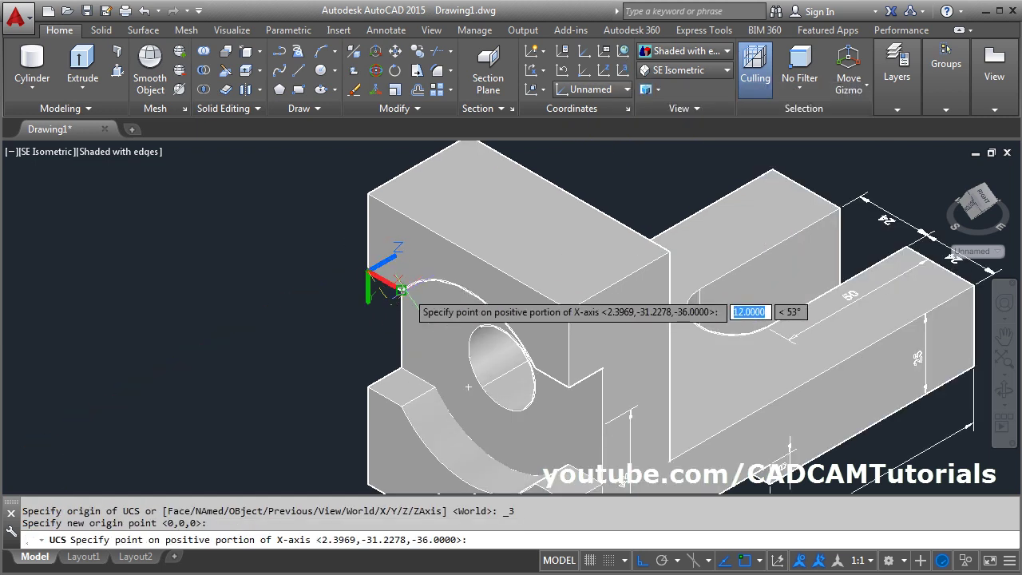
scroll(403, 291, up, 5)
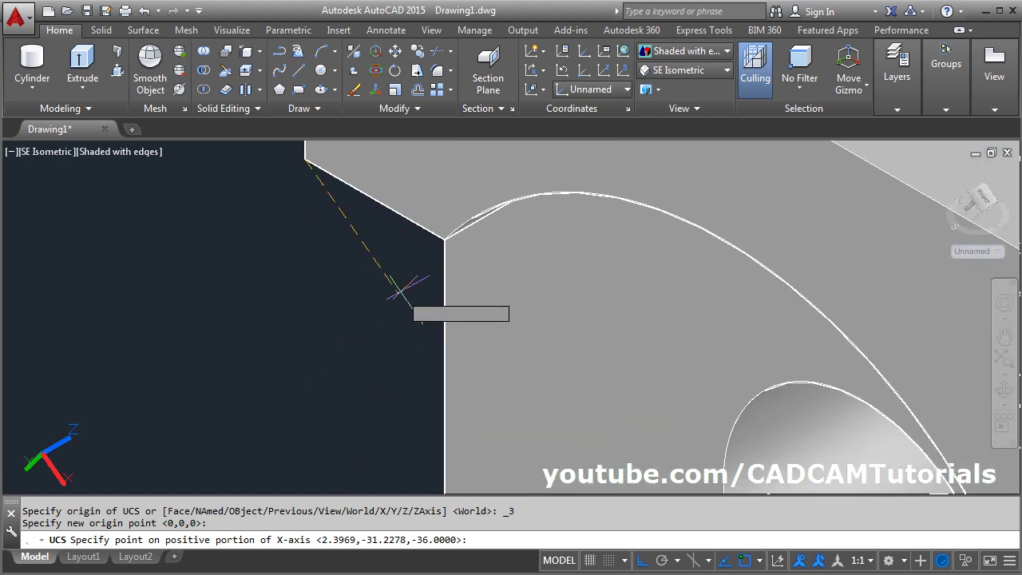
click(444, 240)
scroll(444, 240, down, 5)
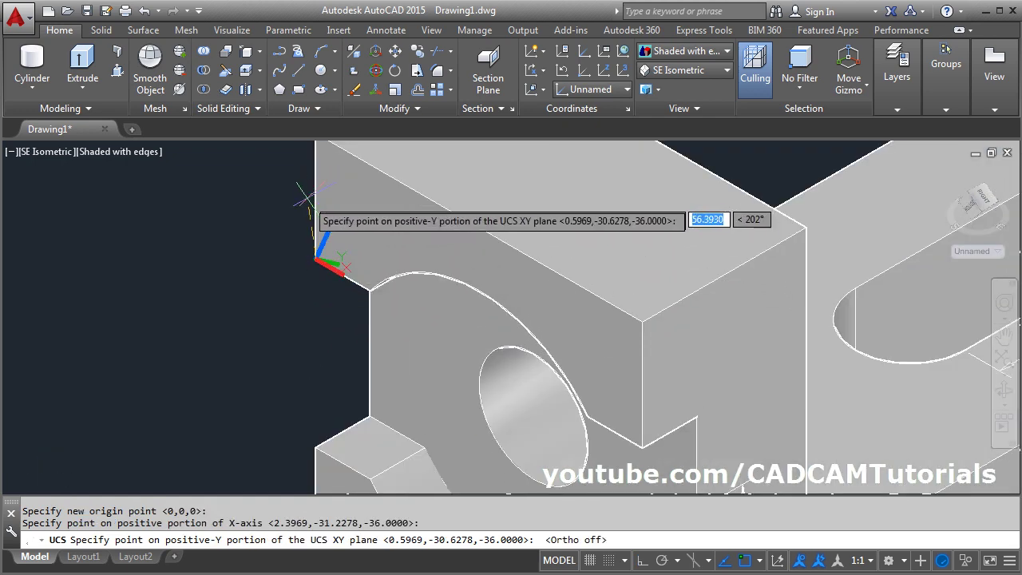
key(F8)
scroll(310, 206, up, 5)
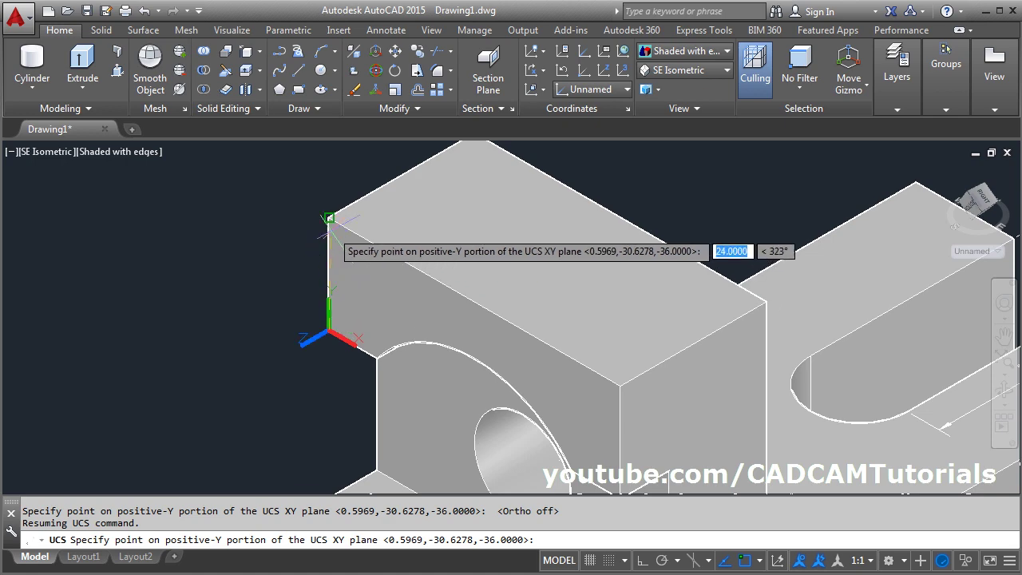
click(328, 216)
scroll(237, 193, down, 5)
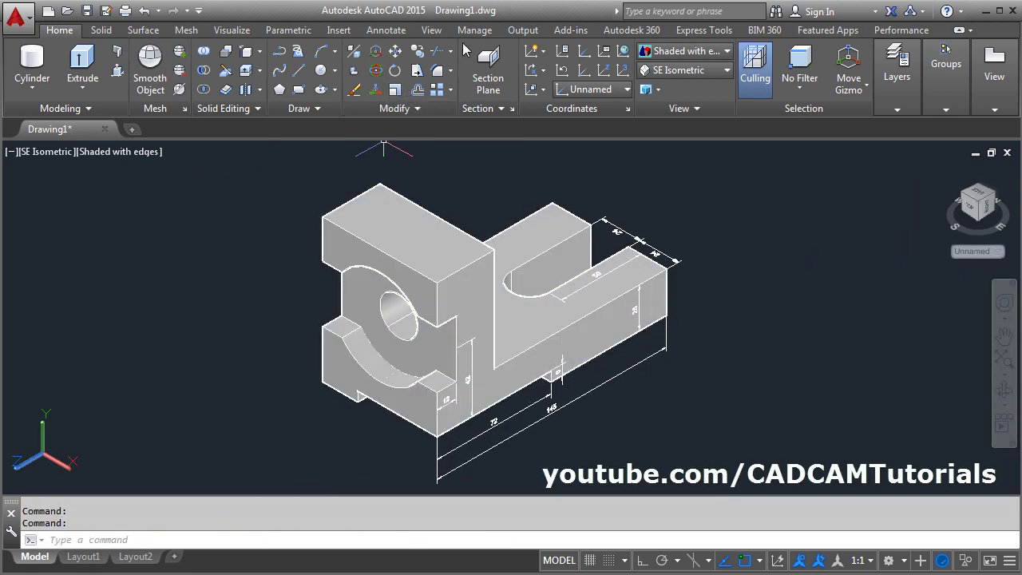
Step: Dimension the underside recess's width on the front face from the notch to the front bottom corner, aligned with the side recess's length dimension
click(391, 32)
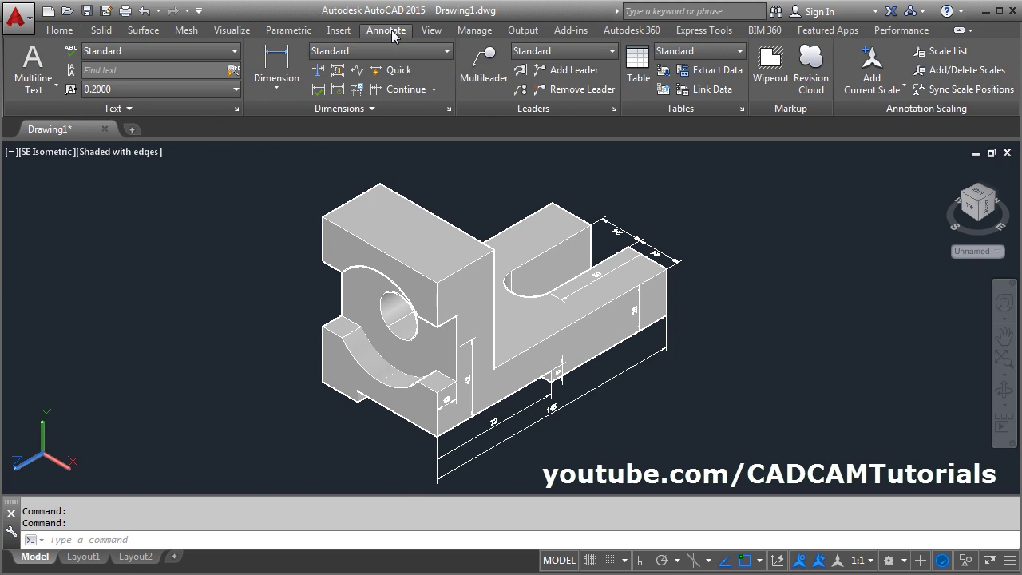
click(276, 72)
scroll(447, 310, up, 5)
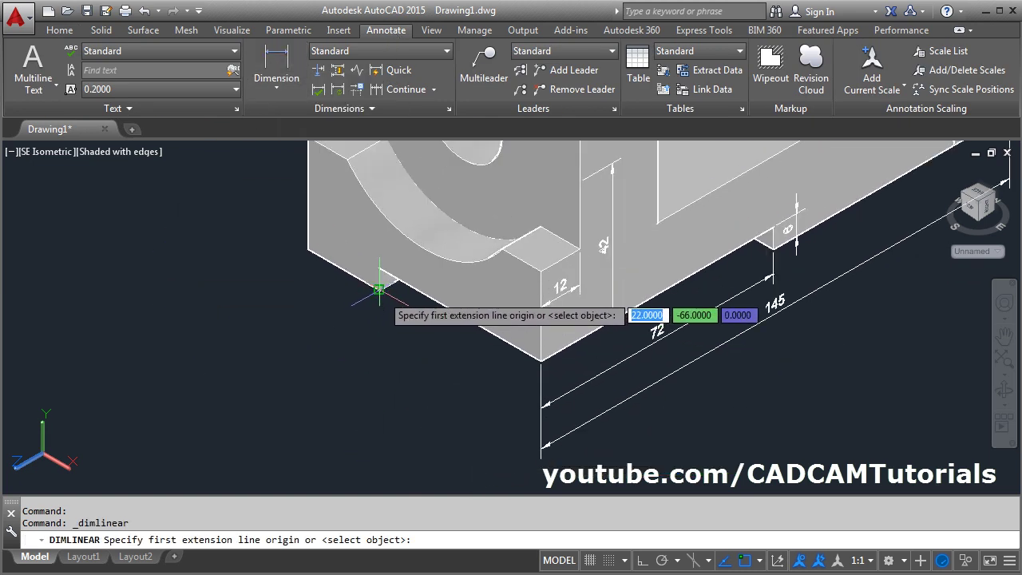
click(379, 289)
click(541, 361)
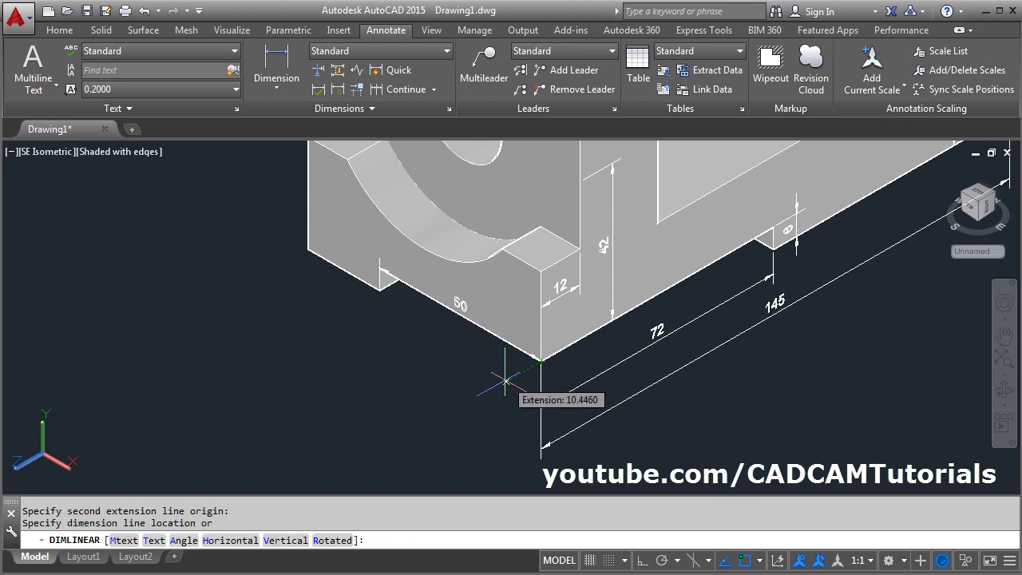
click(540, 406)
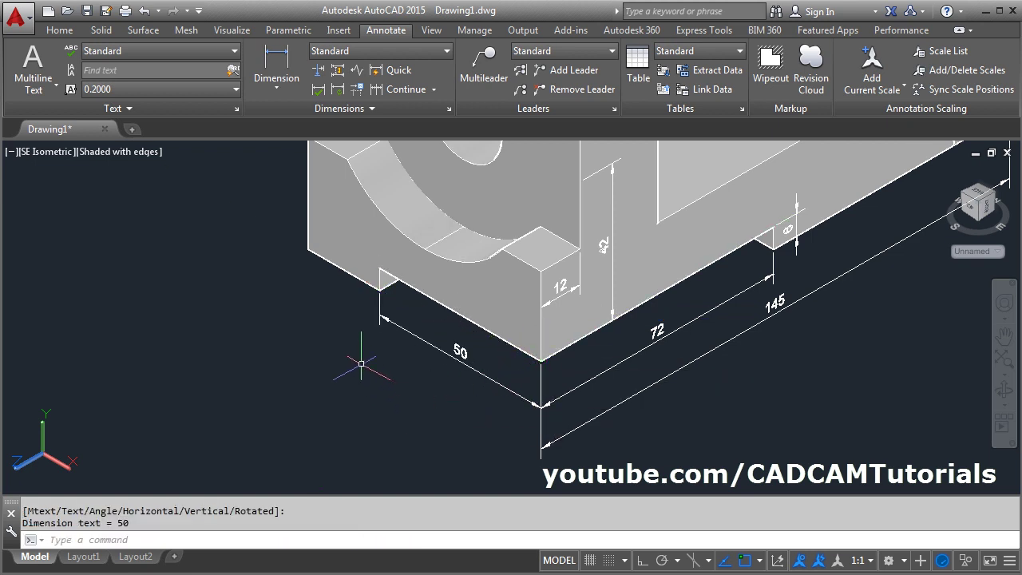
Step: Repeat the linear dimension command with MULTIPLE and dimension the front face's full bottom width, placing it beyond the underside recess's width dimension
middle_drag(361, 364, 354, 407)
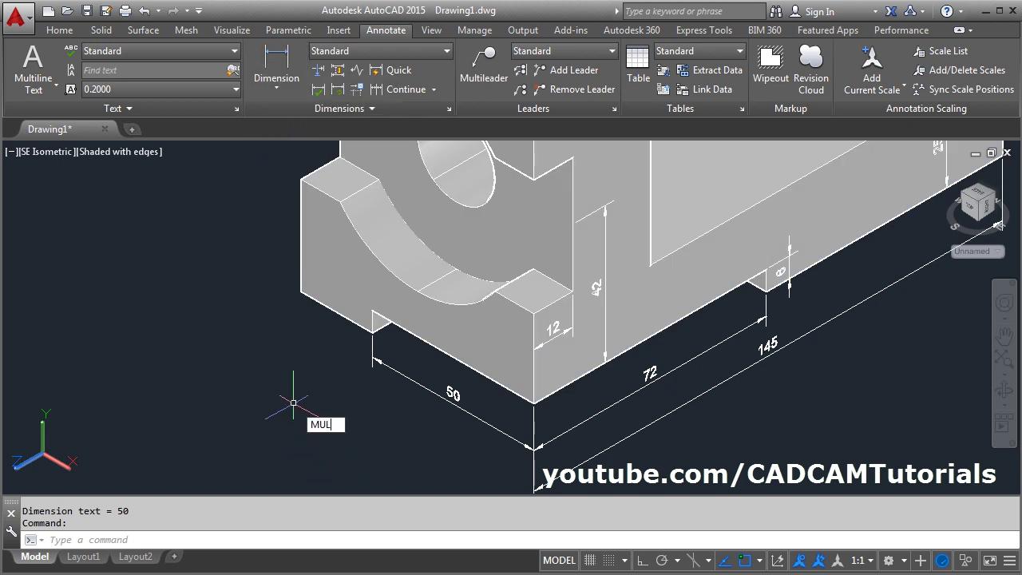
text(TIPLE)
key(Return)
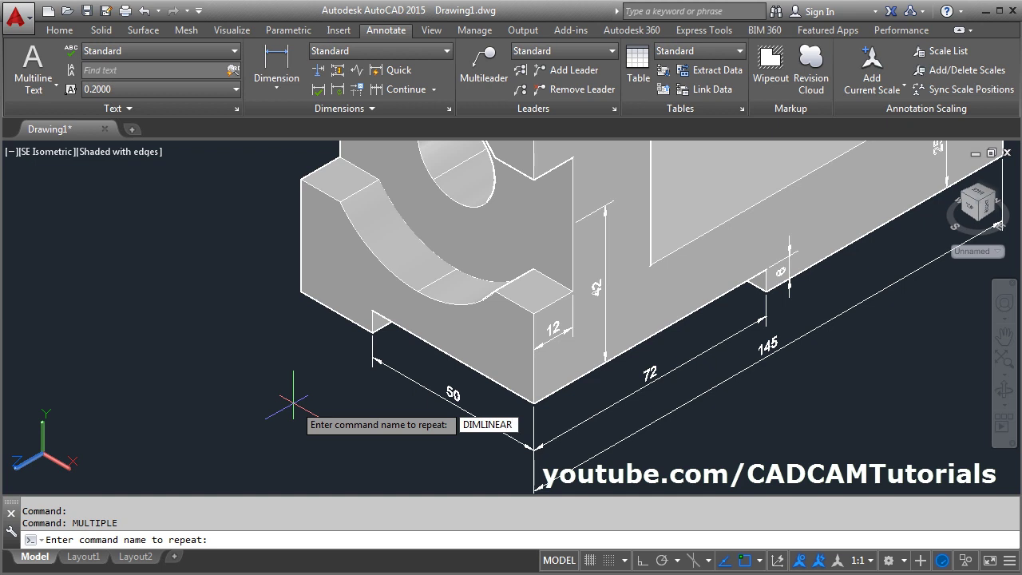
key(Return)
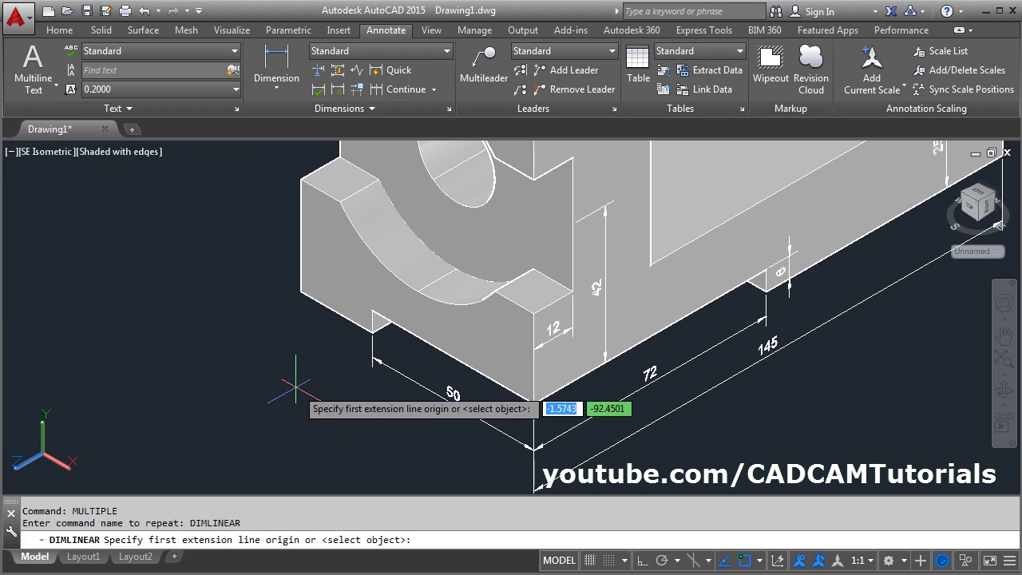
scroll(295, 386, down, 2)
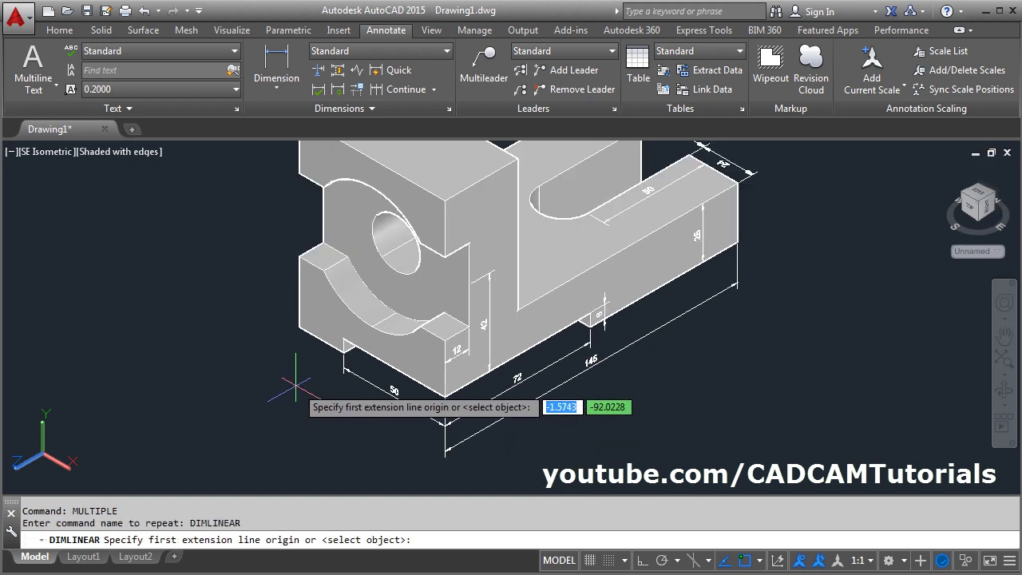
click(298, 327)
click(444, 395)
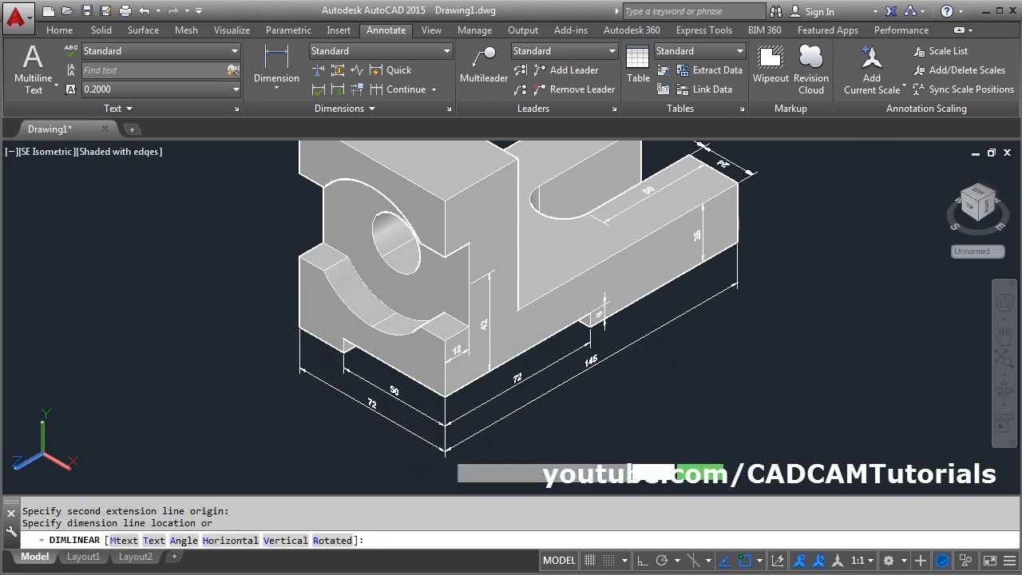
click(445, 451)
key(Return)
Step: Dimension the height of the lower front ledge along its outer vertical edge, placing the dimension just outside the solid
middle_drag(324, 352, 397, 391)
scroll(396, 391, up, 2)
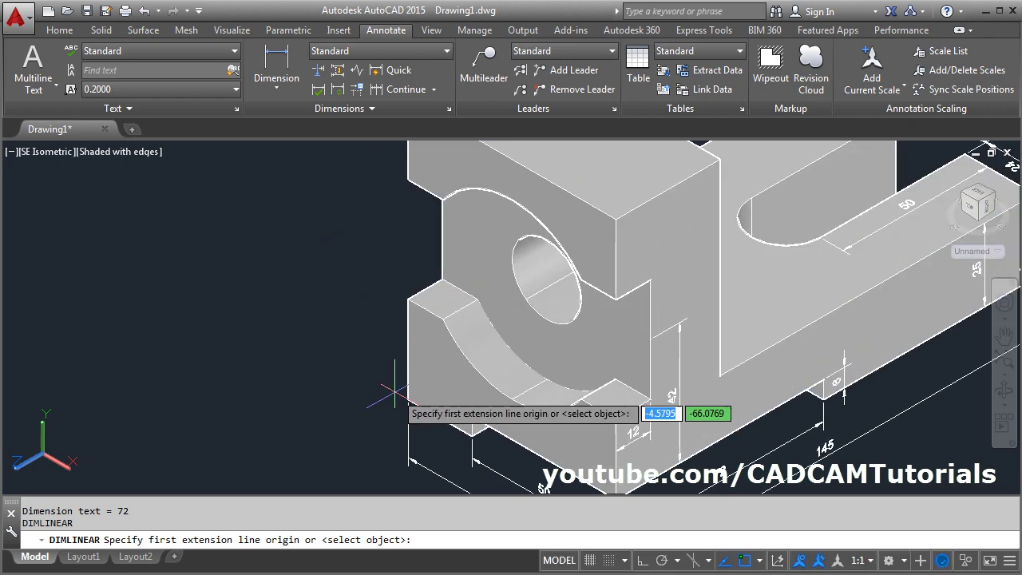
click(408, 399)
click(407, 299)
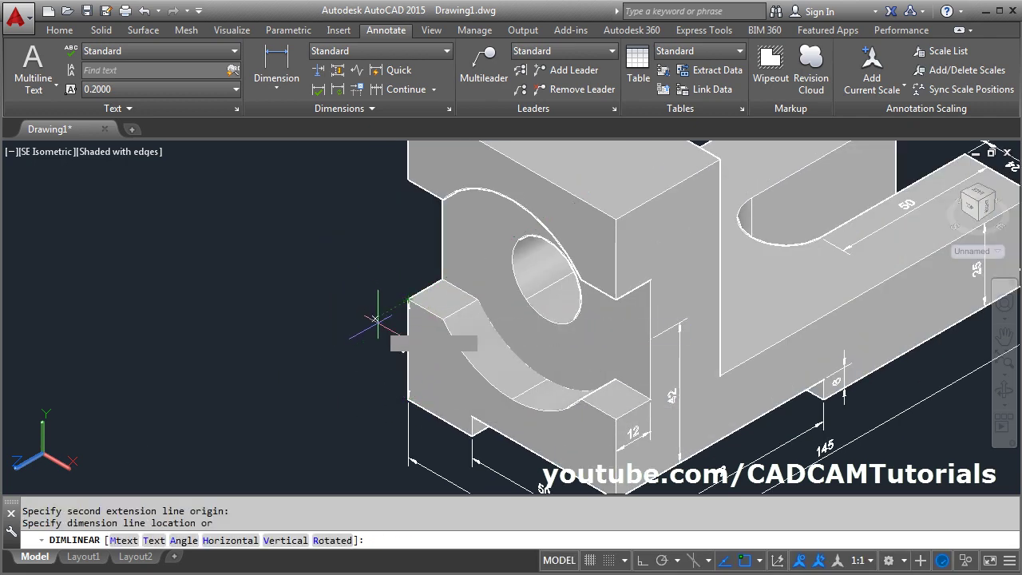
scroll(379, 323, up, 1)
click(399, 343)
key(Return)
Step: Dimension the height of the upper block along its outer vertical edge on the front face, placing the dimension just outside the solid
scroll(359, 324, down, 3)
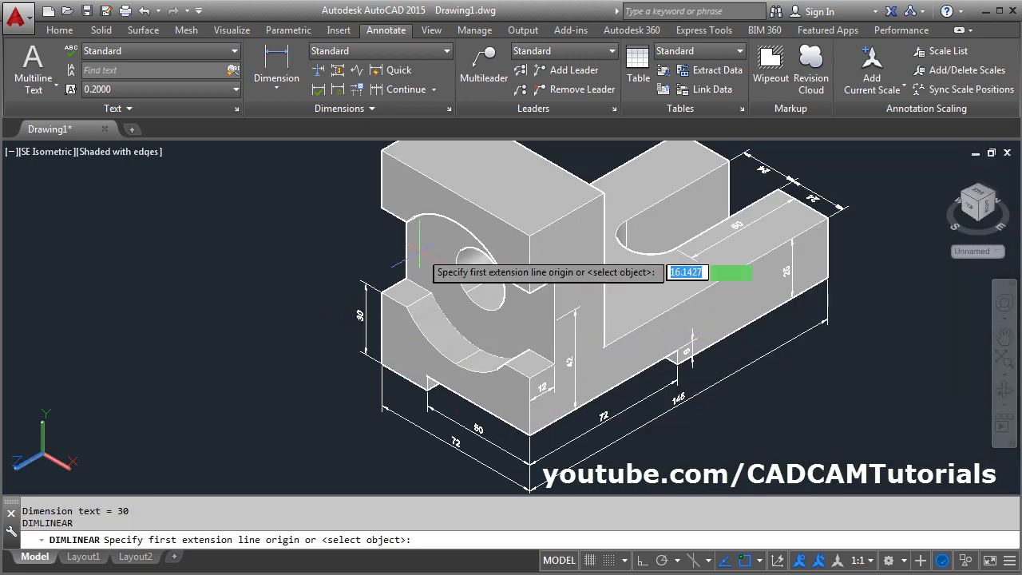
scroll(437, 232, up, 4)
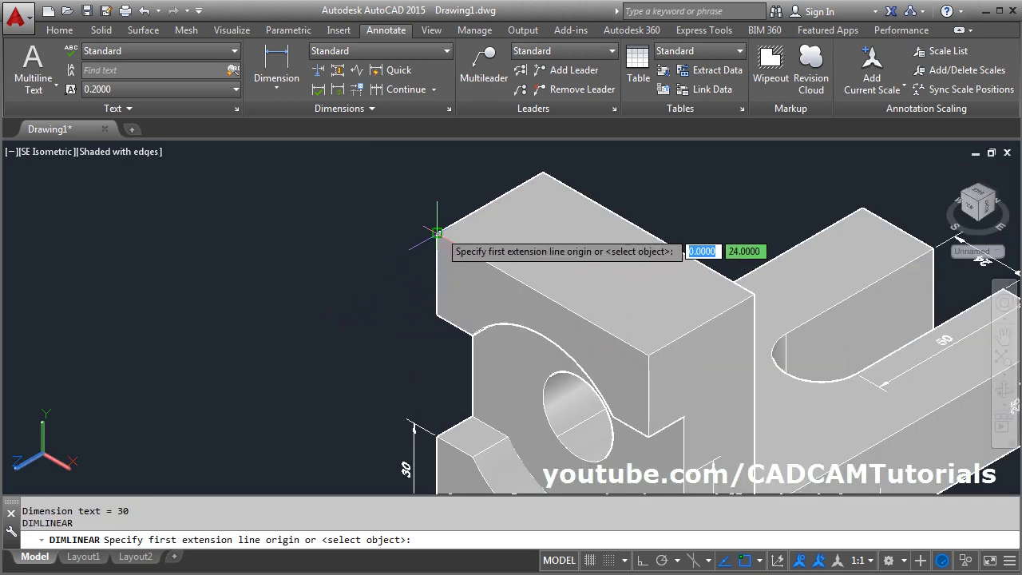
click(437, 232)
click(436, 314)
click(416, 294)
key(Return)
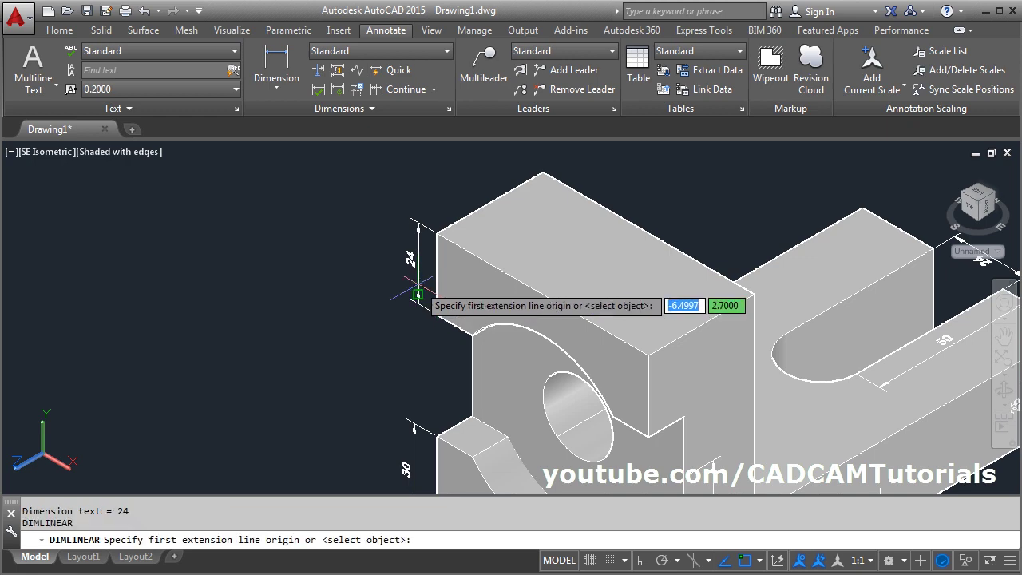
Step: Dimension the overall height from the lower ledge's bottom corner to the upper block's top corner, placing it outside the two shorter height dimensions
scroll(416, 295, down, 2)
scroll(395, 431, up, 4)
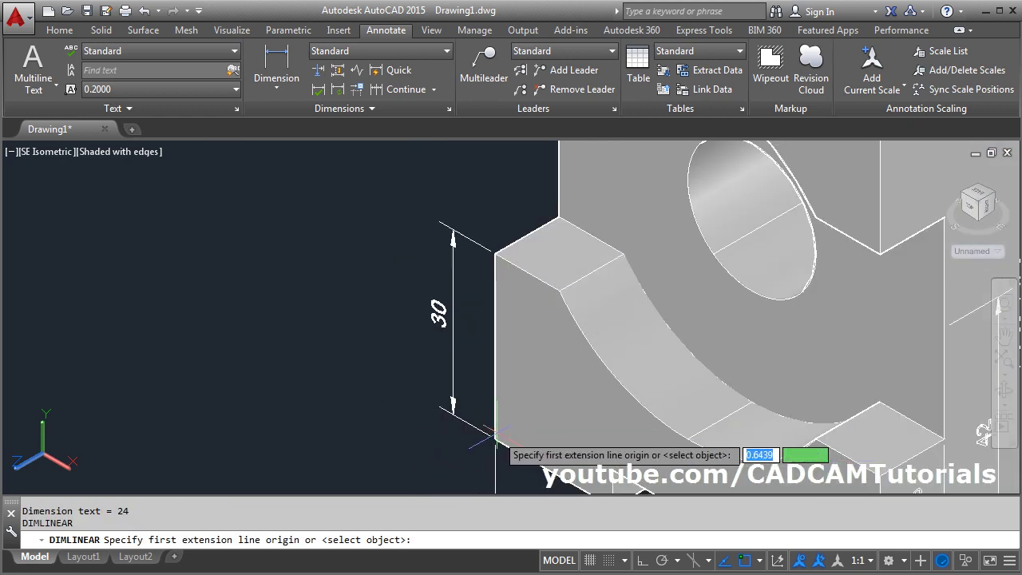
click(494, 435)
scroll(435, 371, down, 3)
scroll(463, 291, up, 4)
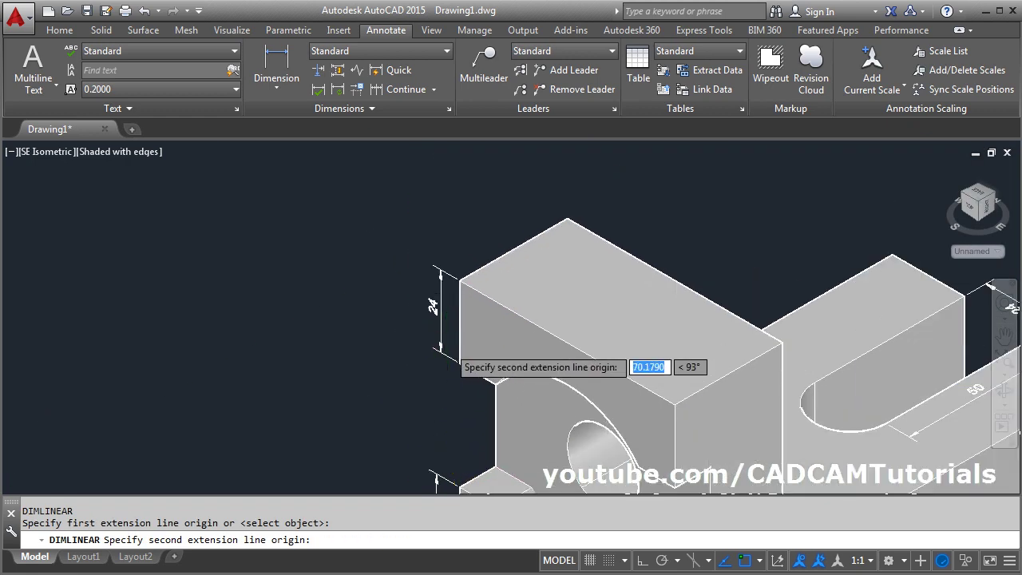
scroll(448, 349, up, 2)
click(460, 191)
scroll(389, 272, up, 1)
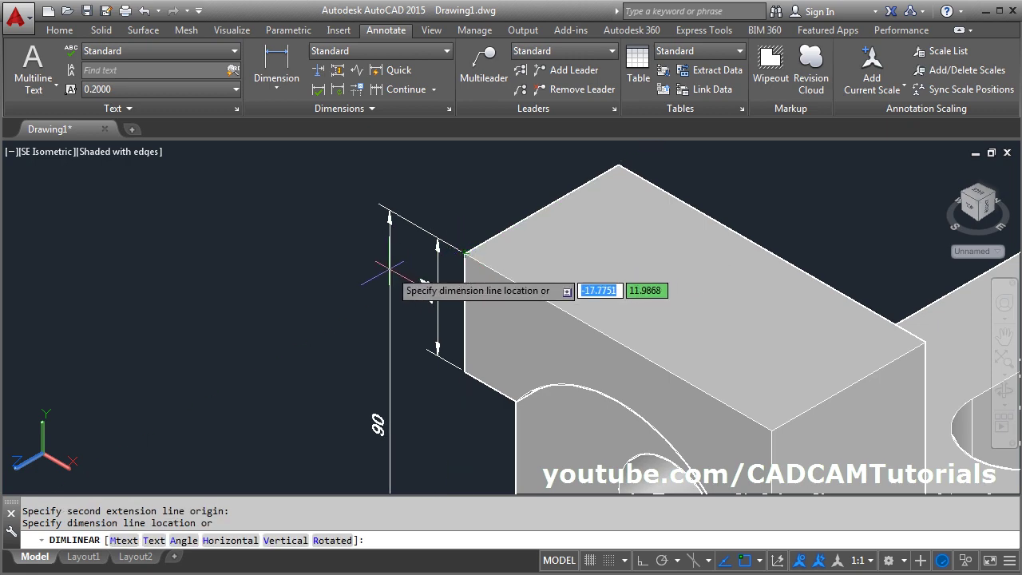
click(389, 271)
key(Return)
Step: End the repeated linear dimensioning and check the PDF drawing in Adobe Reader for the remaining hole and arc dimensions
scroll(389, 288, down, 3)
key(alt+Tab)
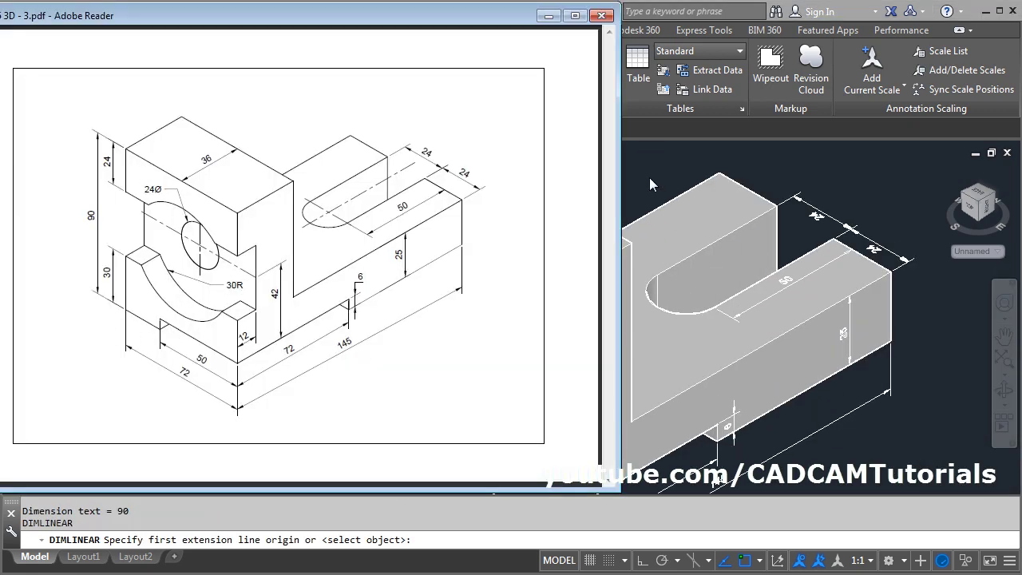
key(alt+Tab)
key(Escape)
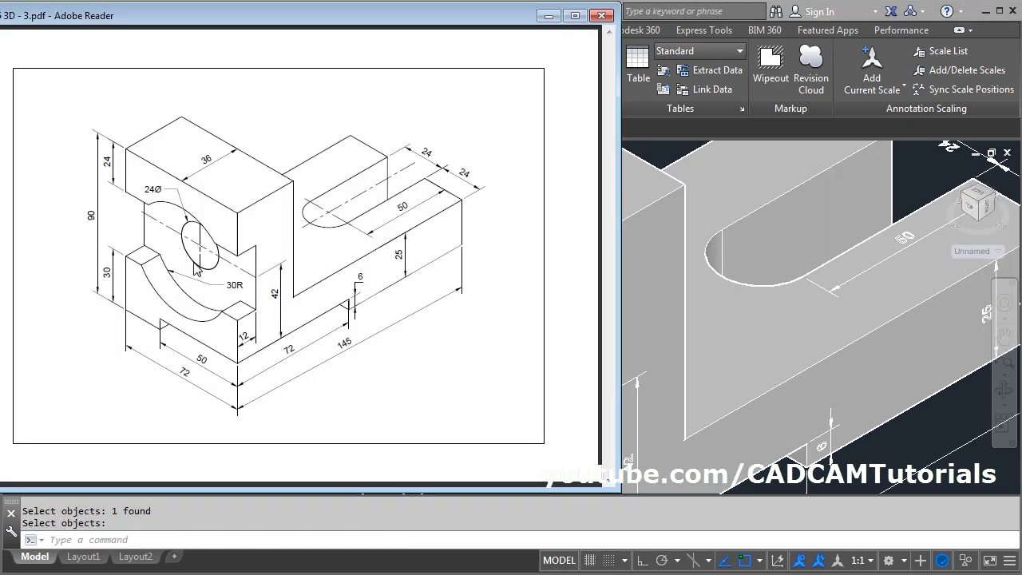
key(alt+Tab)
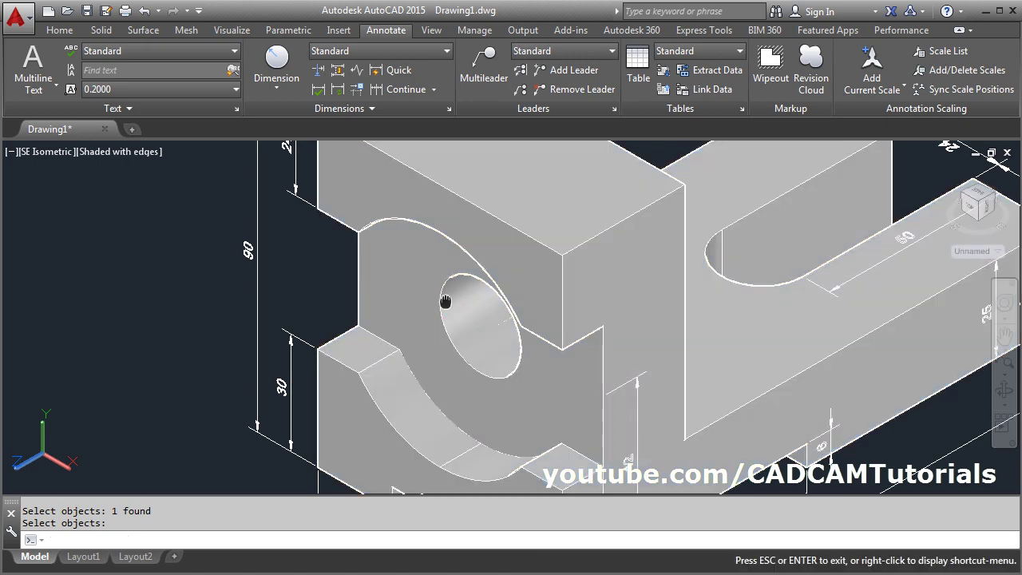
Step: Define a three-point UCS on the recessed face: origin at its lower outer corner, X along its bottom edge, Y up its vertical edge
middle_drag(439, 298, 433, 319)
key(Return)
click(53, 32)
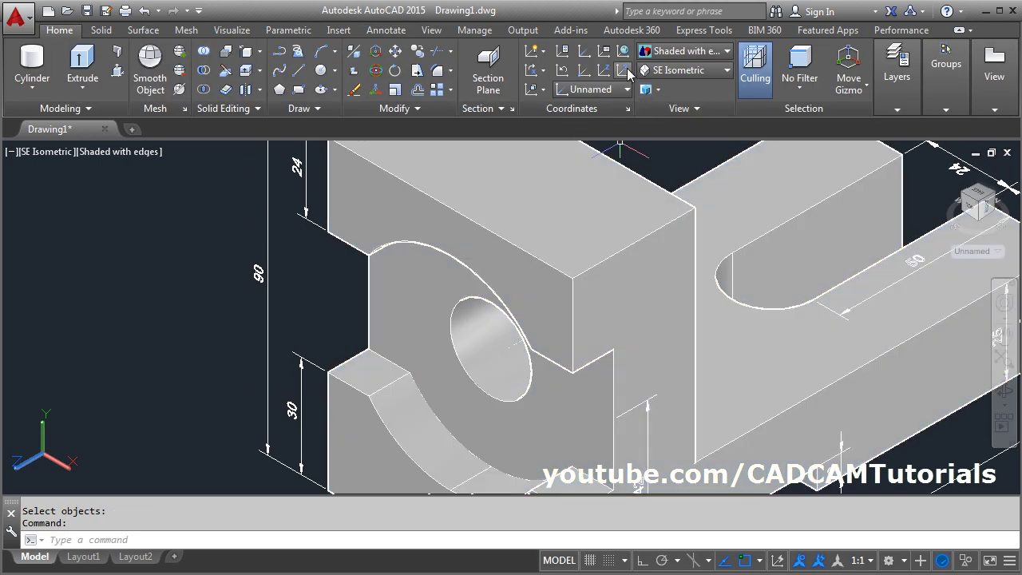
click(625, 71)
scroll(423, 375, up, 3)
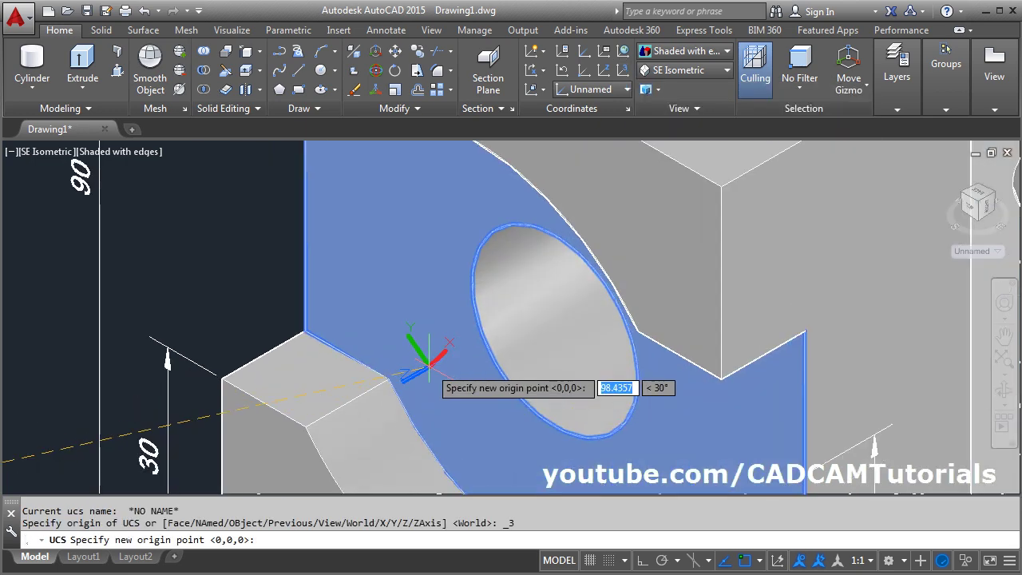
click(304, 330)
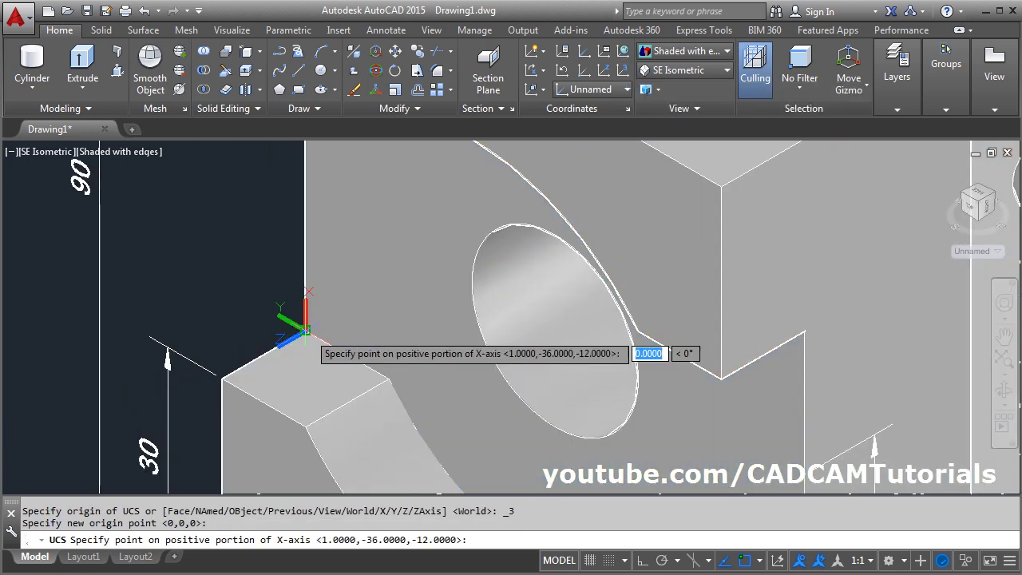
click(388, 378)
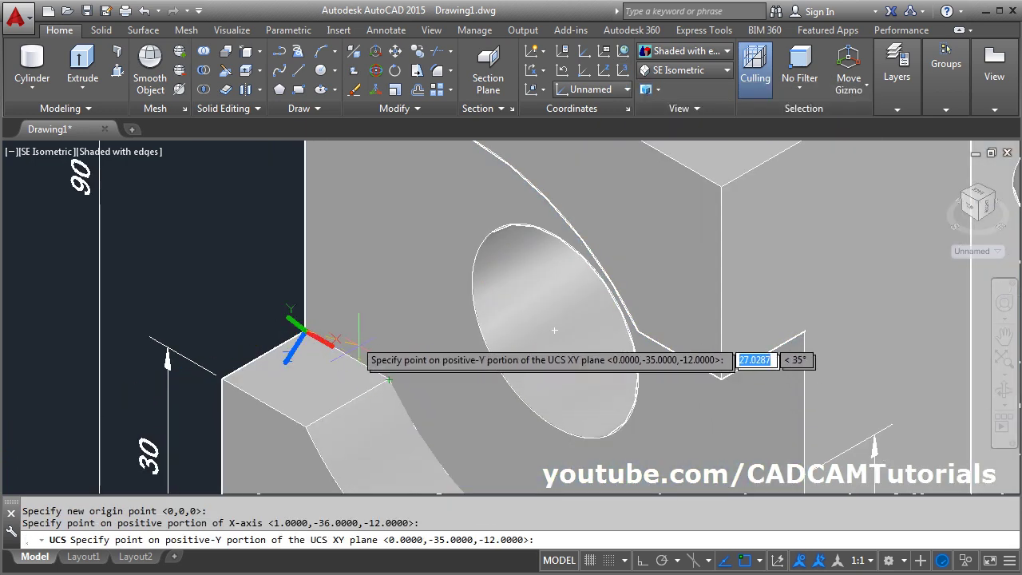
scroll(311, 256, down, 5)
middle_drag(322, 269, 368, 321)
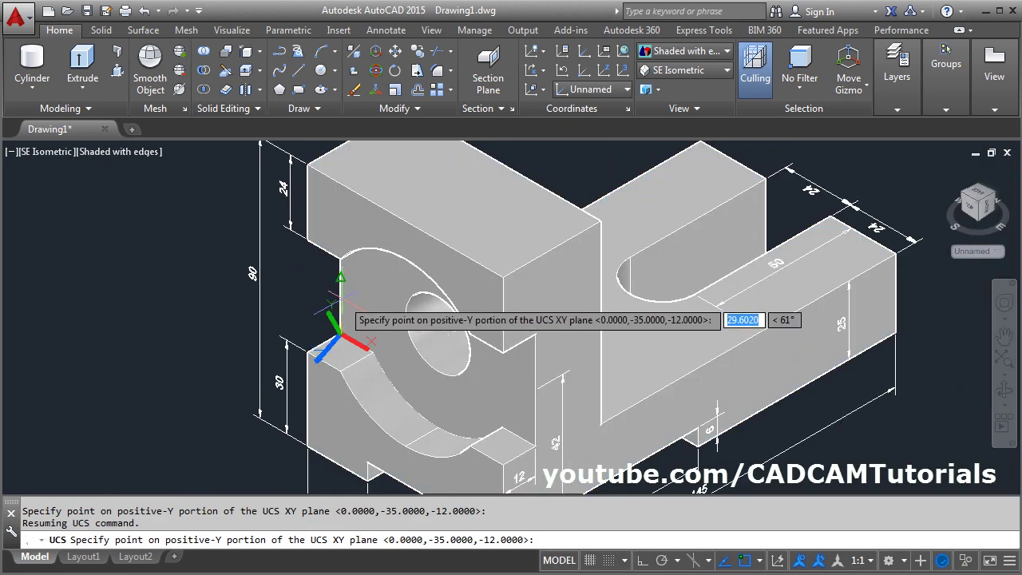
click(340, 275)
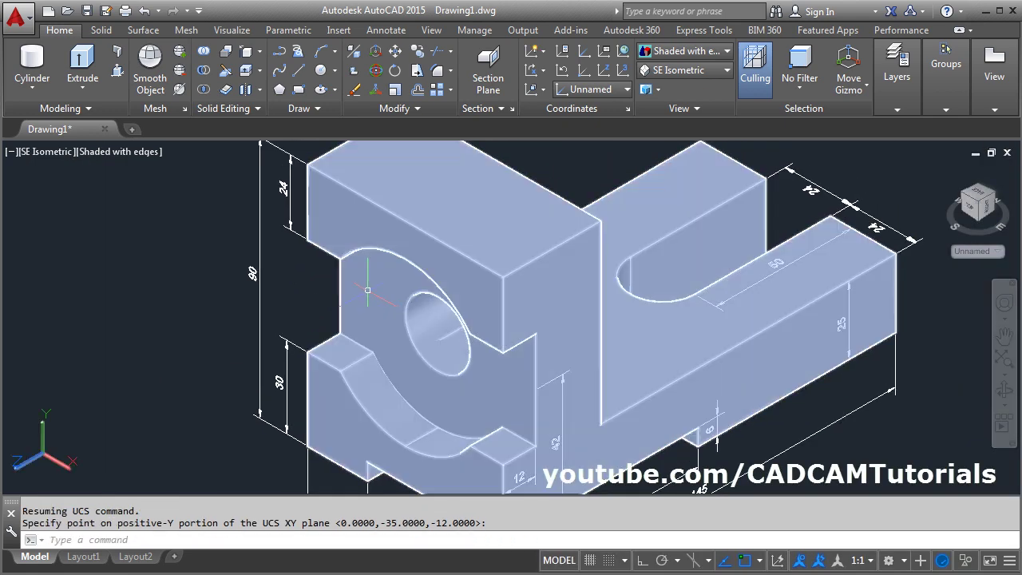
Step: Add a radius dimension to the lower concave arc and place its text on the recessed face with object snap turned off
middle_drag(438, 353, 382, 308)
scroll(381, 308, up, 2)
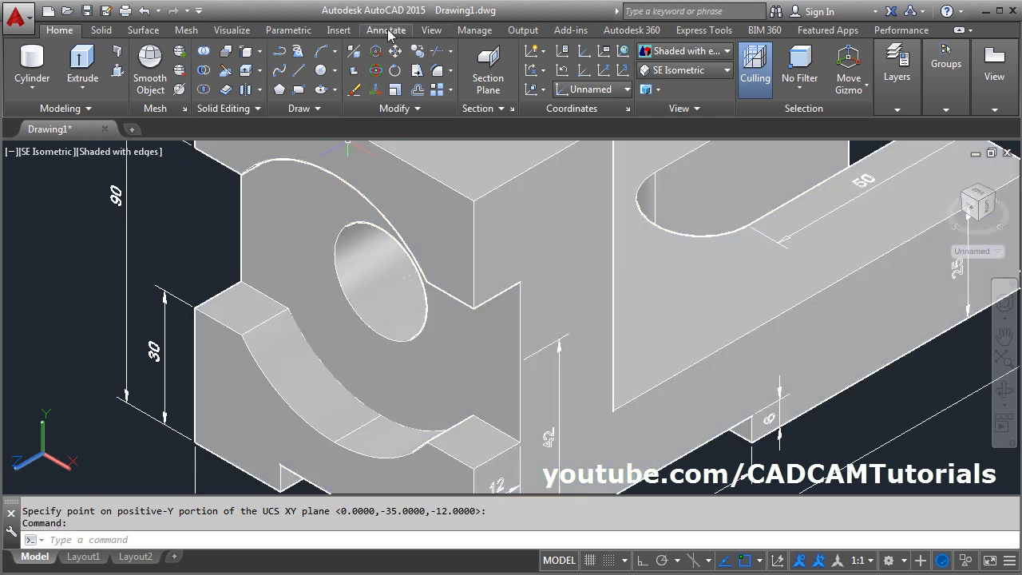
click(387, 31)
click(290, 94)
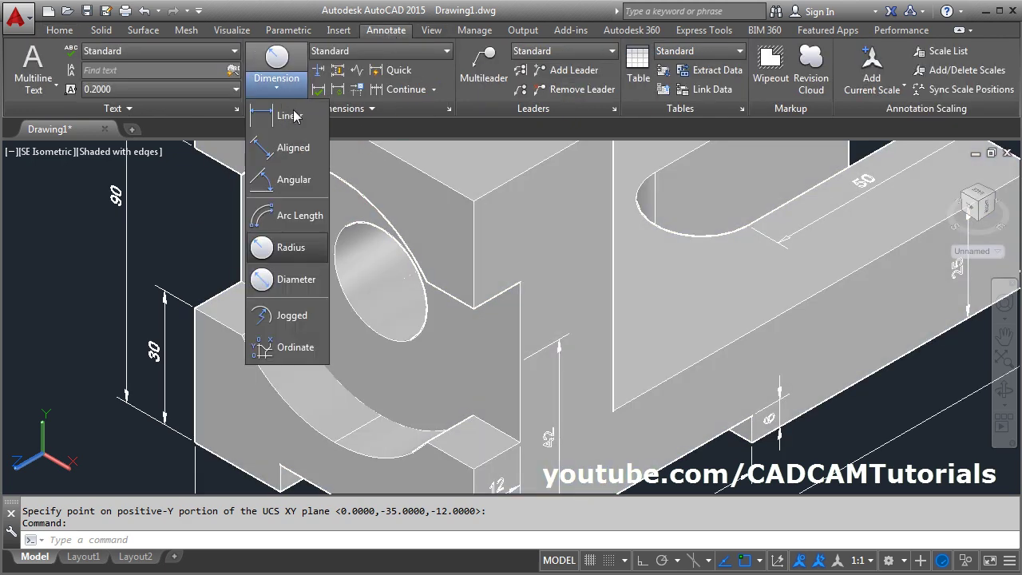
click(292, 249)
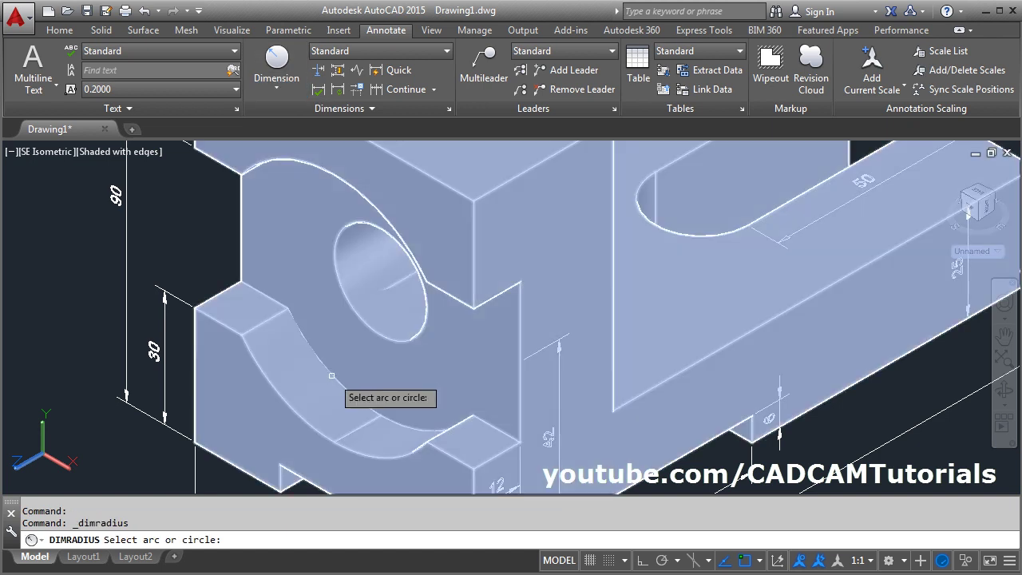
click(331, 375)
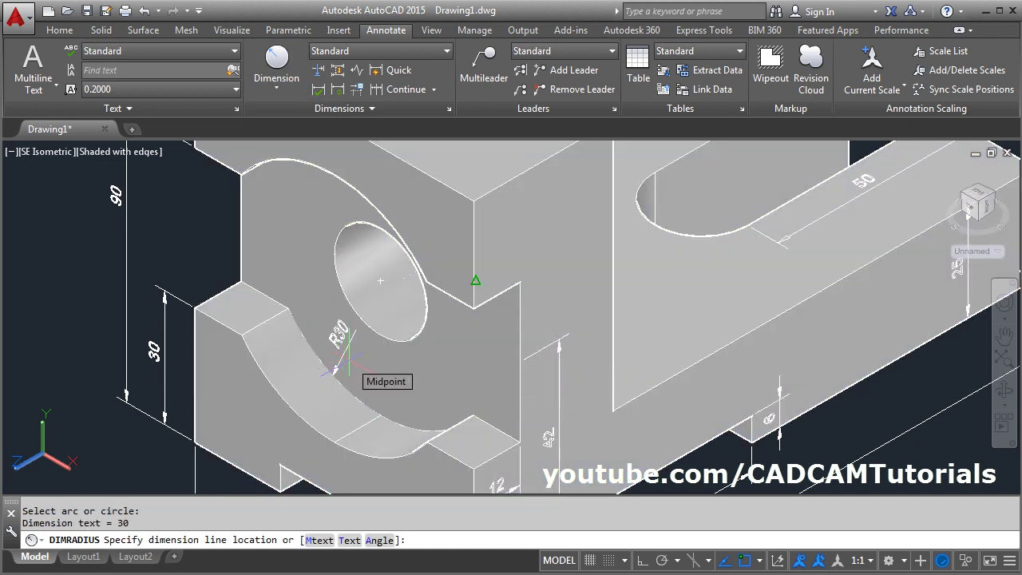
click(747, 561)
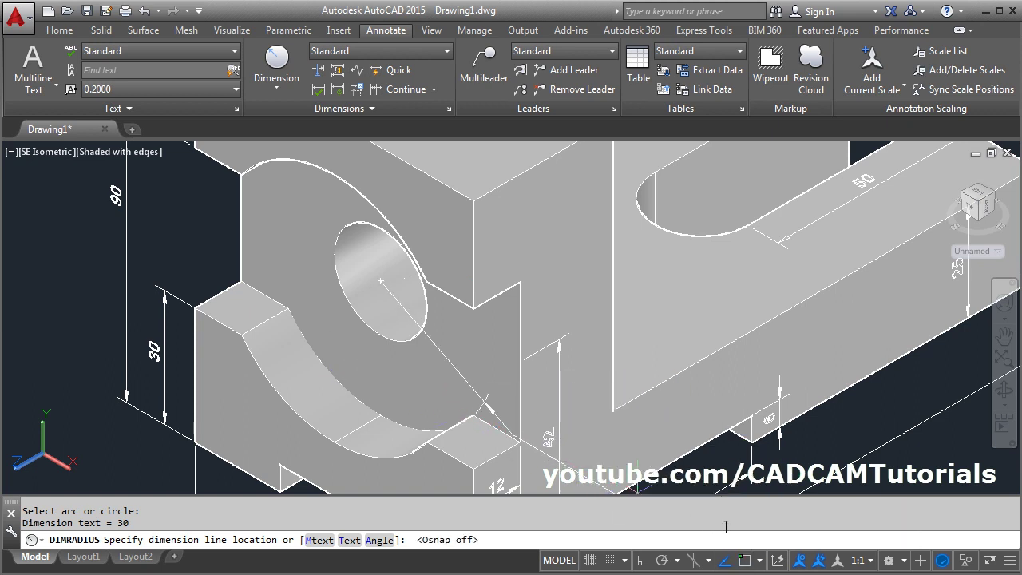
click(359, 365)
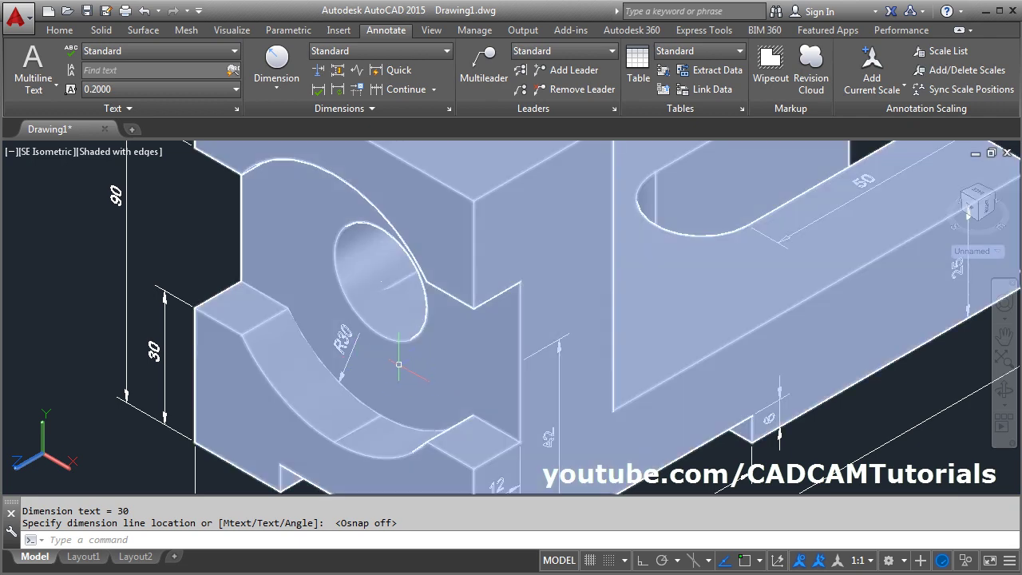
Step: Add a diameter dimension to the round hole in the recessed face, placing its text inside the hole
middle_drag(396, 349, 454, 419)
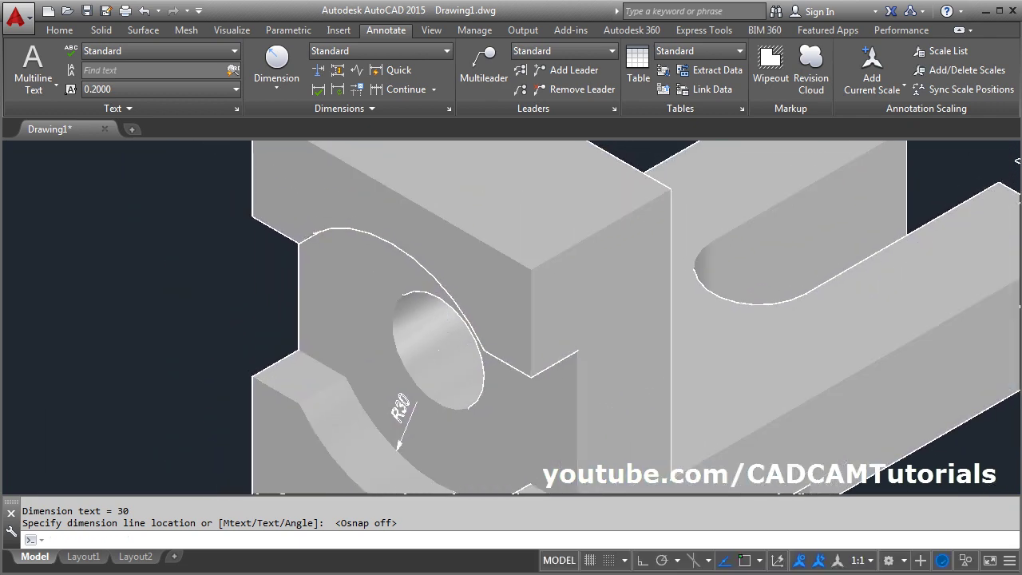
click(282, 91)
click(291, 275)
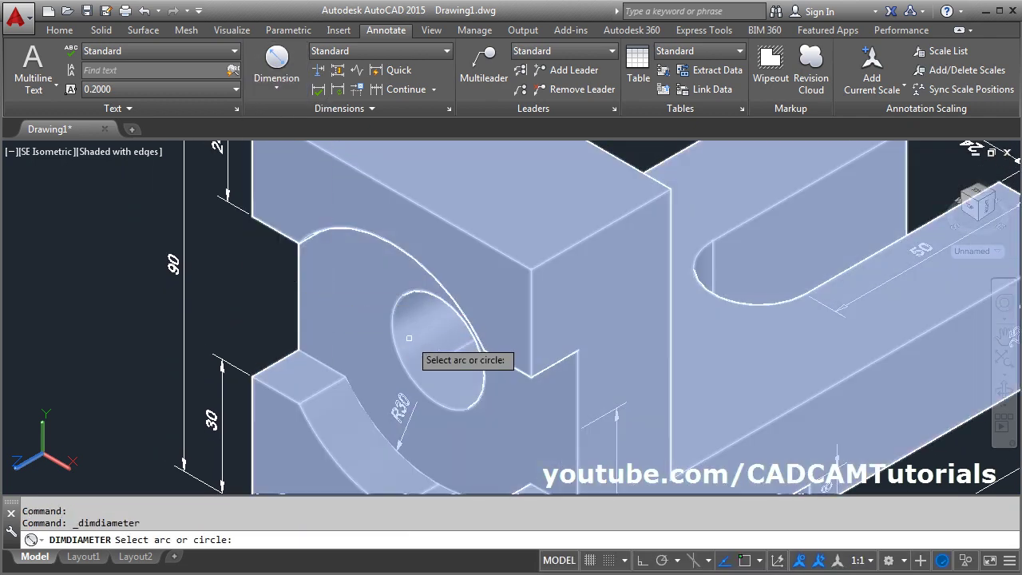
click(393, 313)
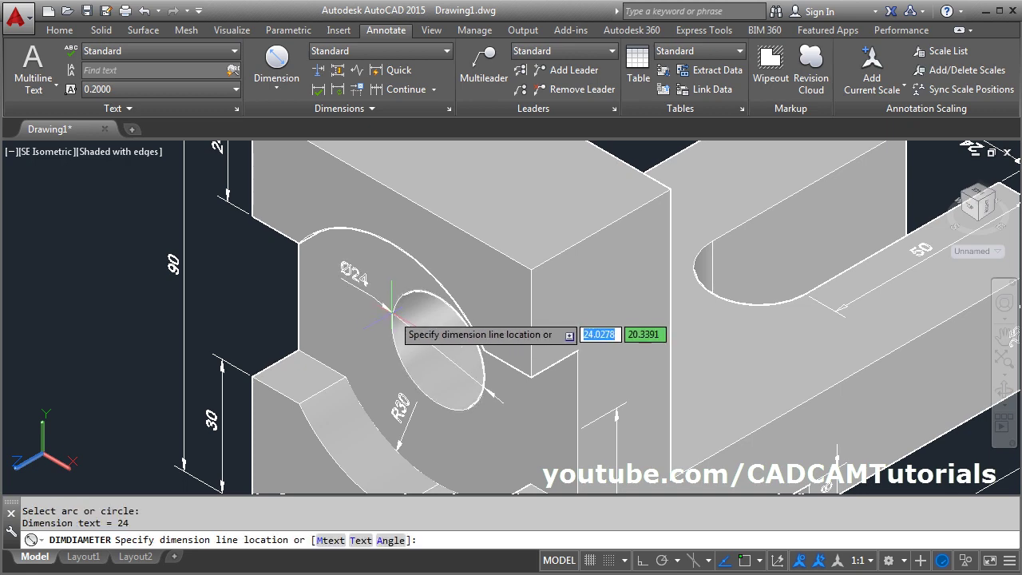
click(427, 345)
scroll(402, 370, down, 5)
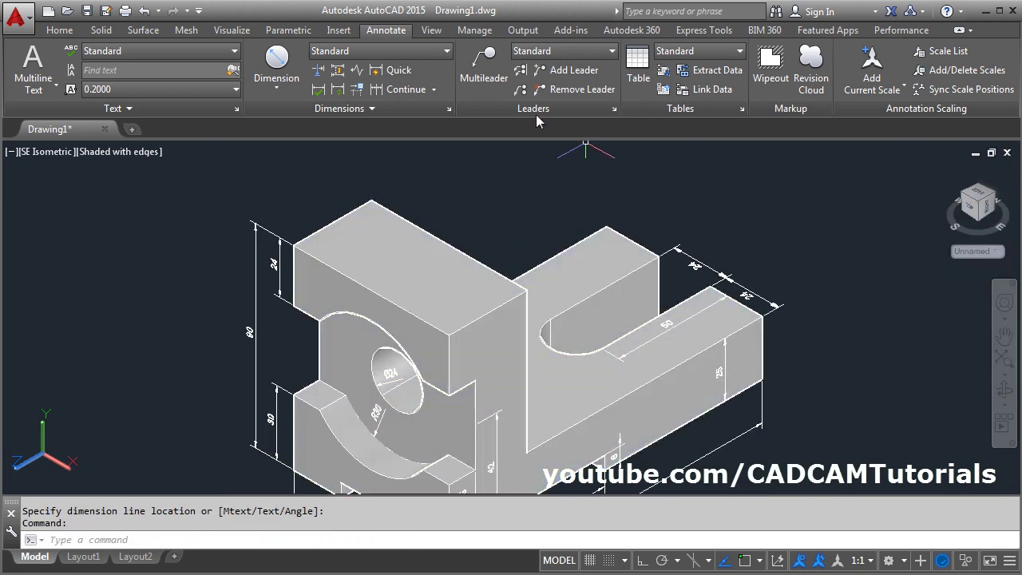
Step: Align the UCS with the upper block's top face using the face option and accept the orientation
click(60, 31)
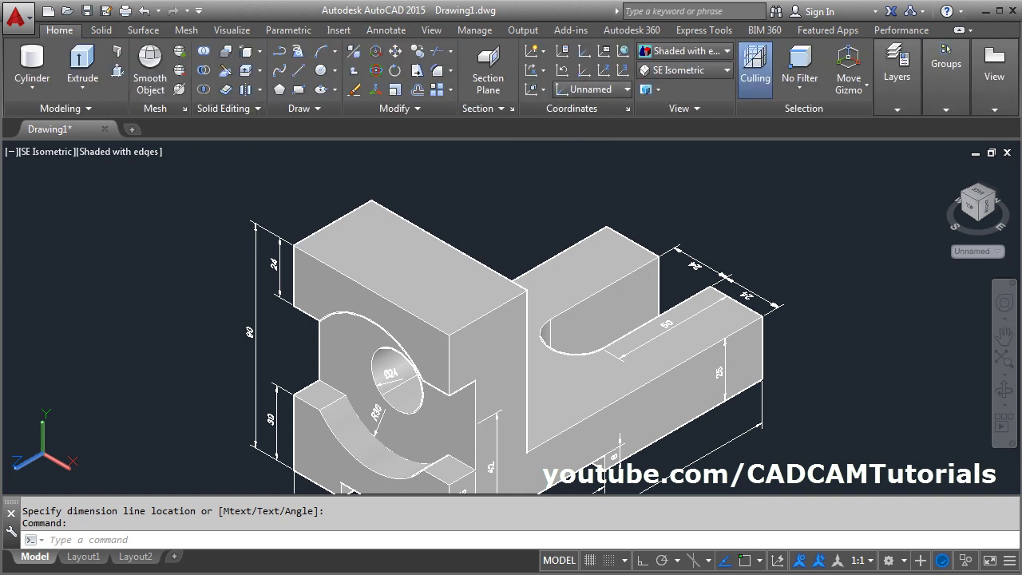
click(424, 279)
key(Return)
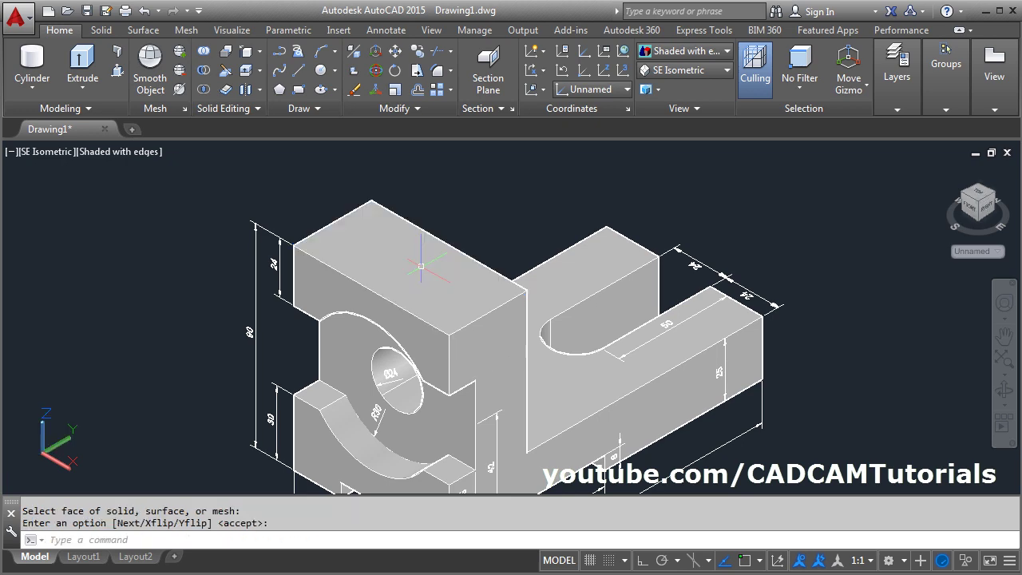
click(386, 30)
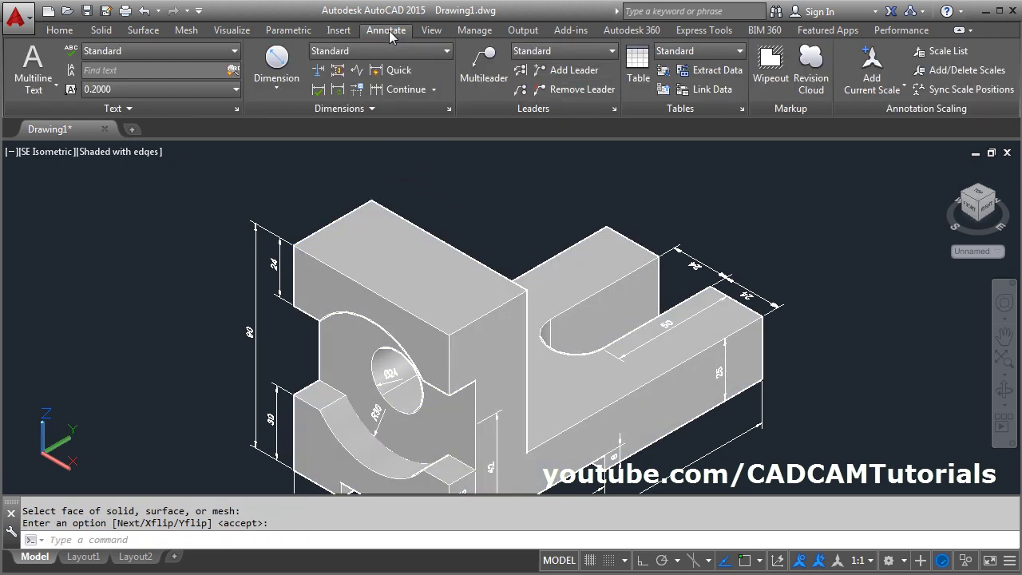
Step: Turn object snap on and add a linear dimension across the upper block's top face, between the midpoints of its two long edges
click(275, 93)
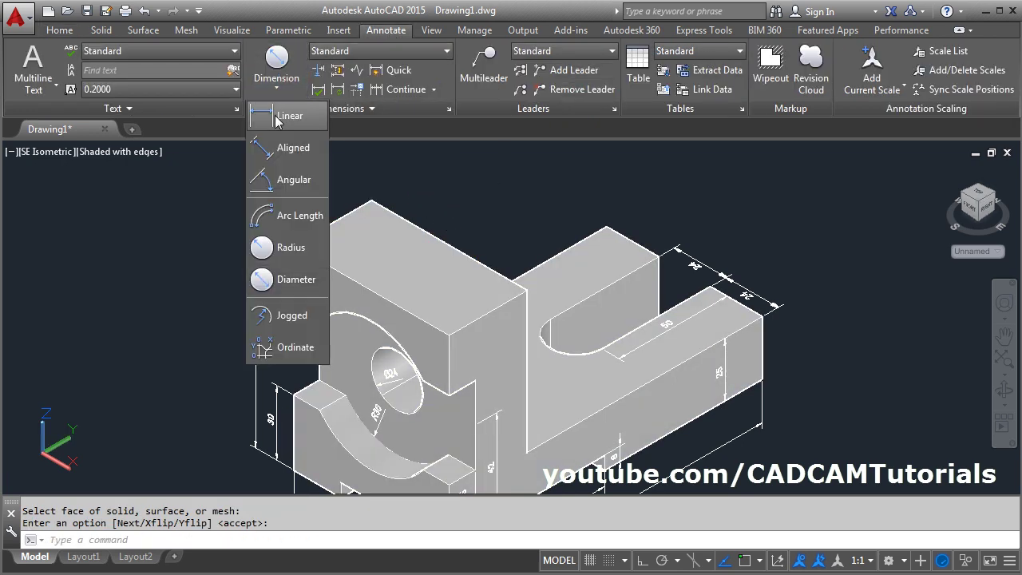
click(285, 111)
scroll(391, 307, up, 2)
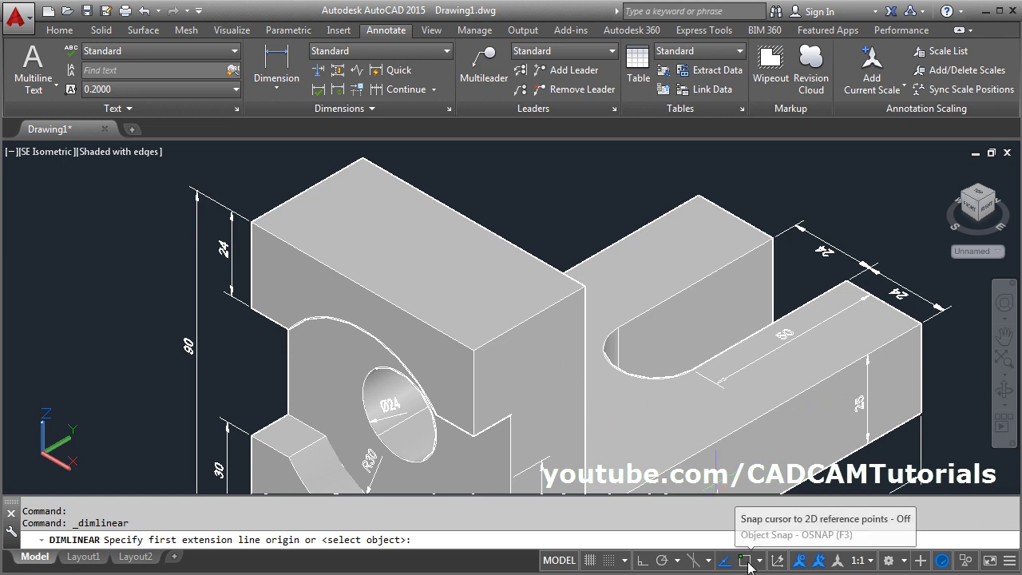
click(744, 560)
click(362, 285)
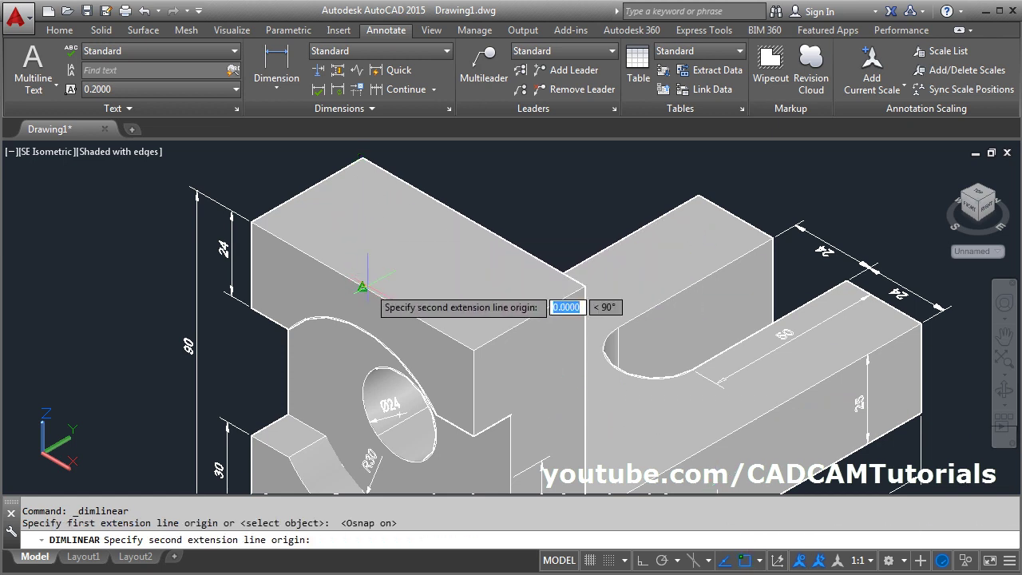
click(472, 223)
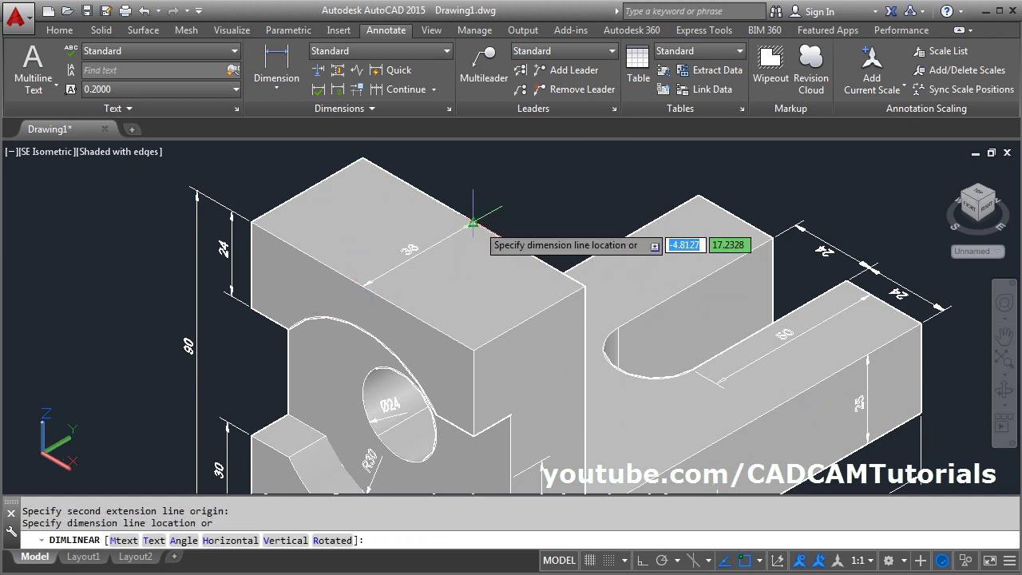
click(477, 225)
Step: Change the bracket solid's color to Yellow
middle_click(496, 204)
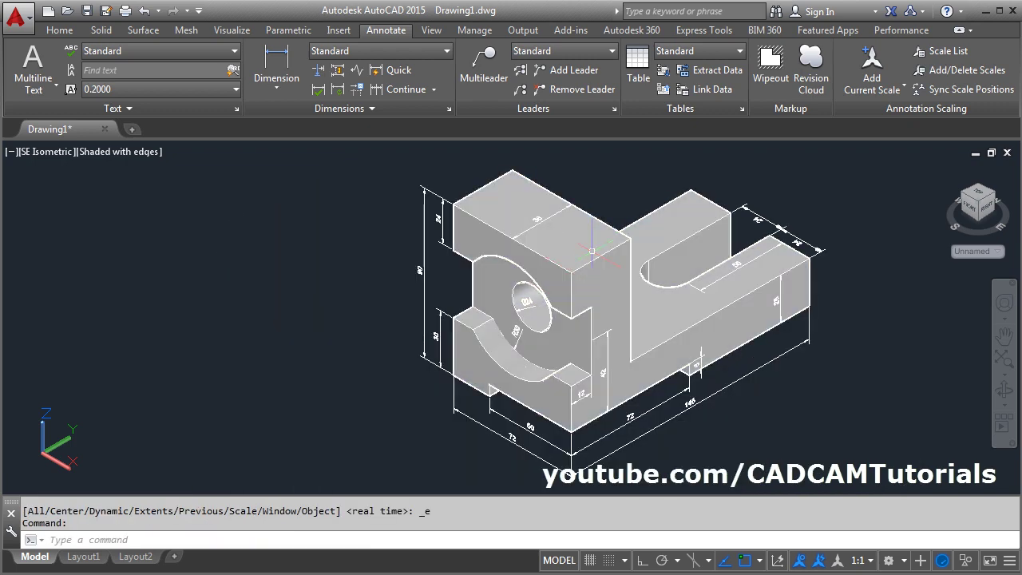
click(663, 317)
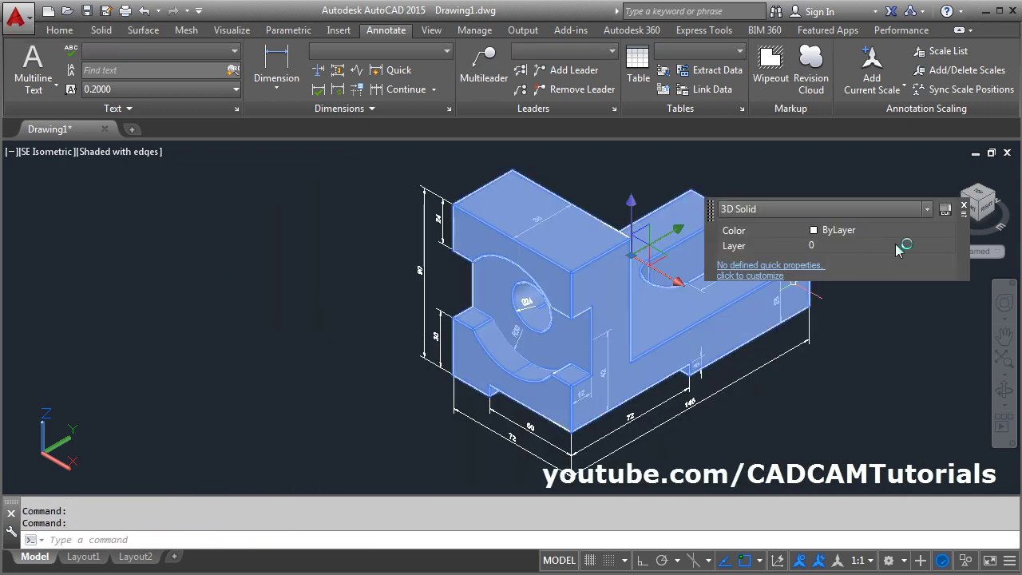
click(851, 230)
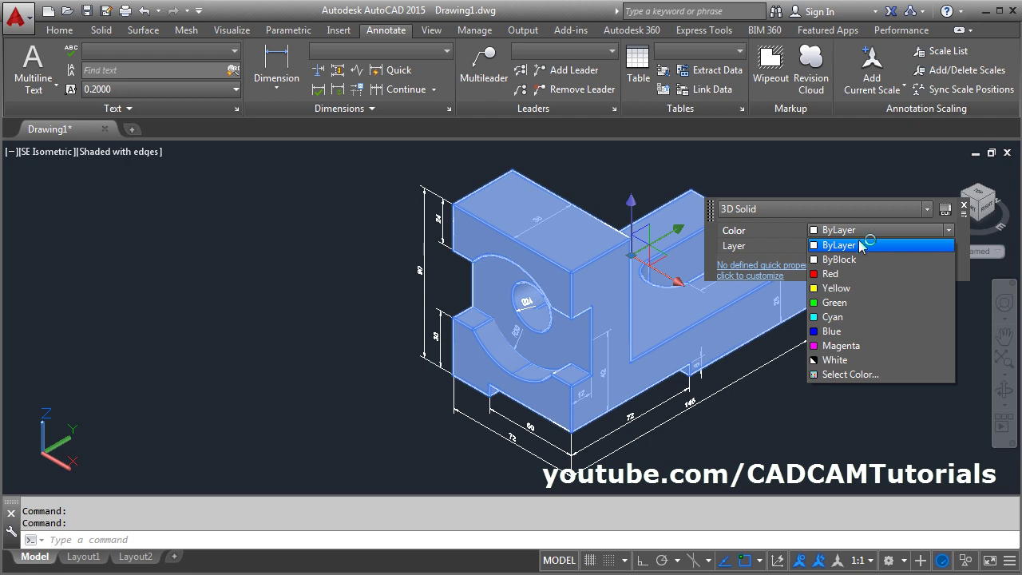
click(856, 288)
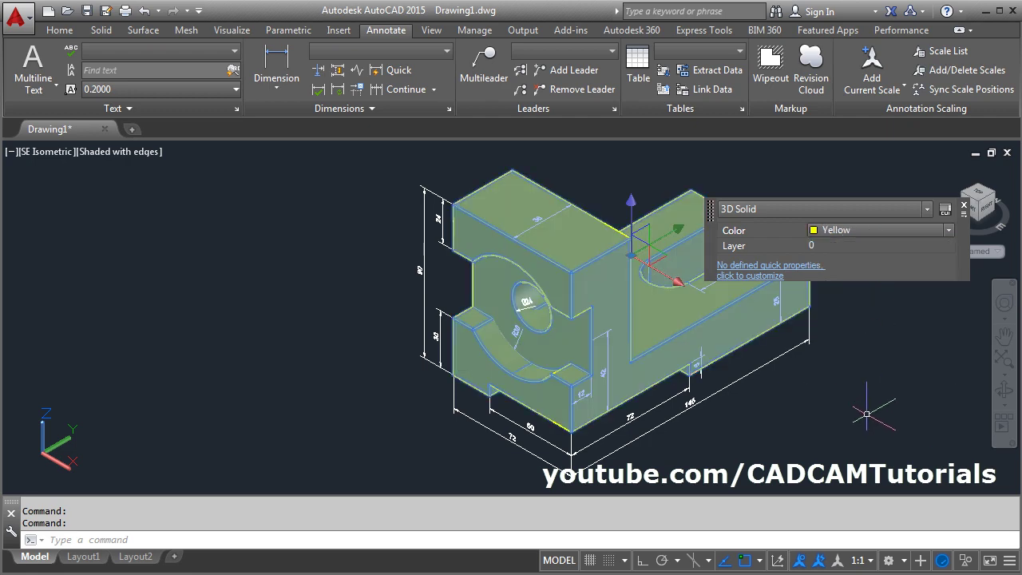